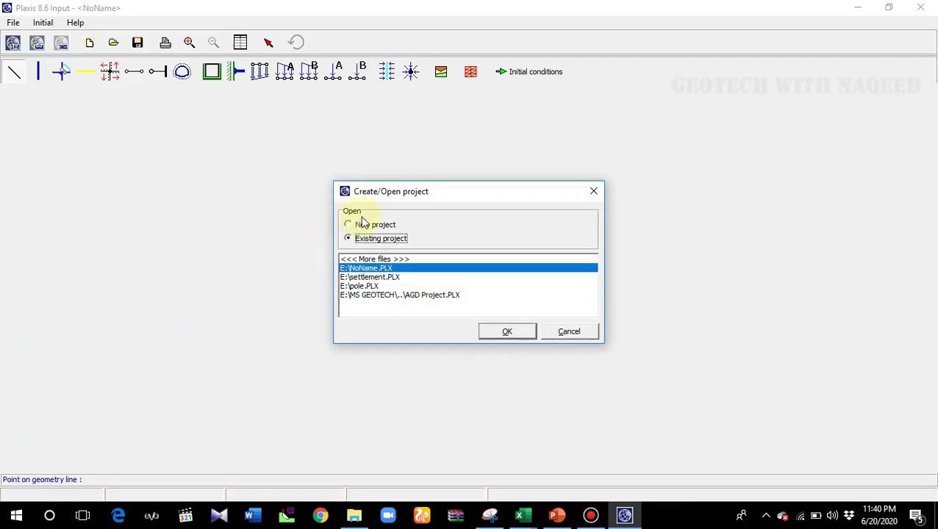
# Create a new project and title it "settlement caused by a tunnel" in the general settings.
pyautogui.click(348, 225)
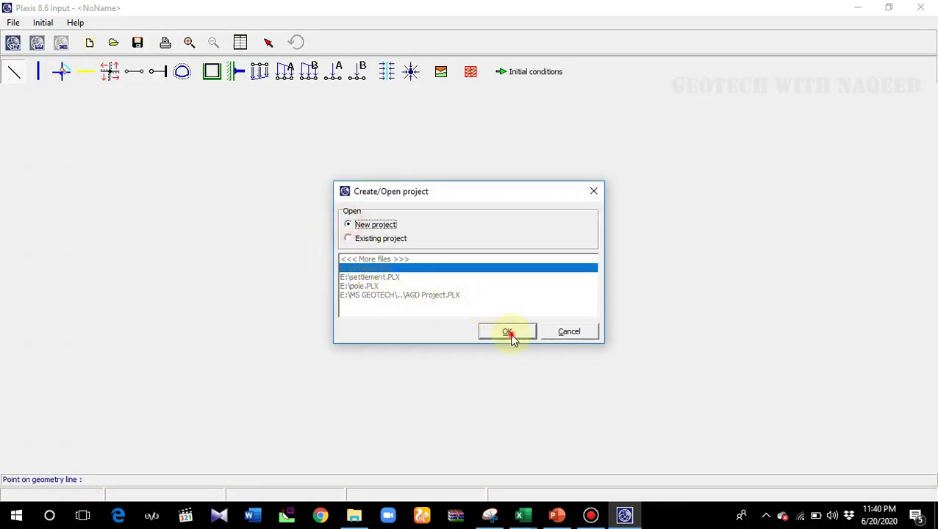
pyautogui.click(508, 332)
pyautogui.moveTo(417, 231); pyautogui.dragTo(333, 230)
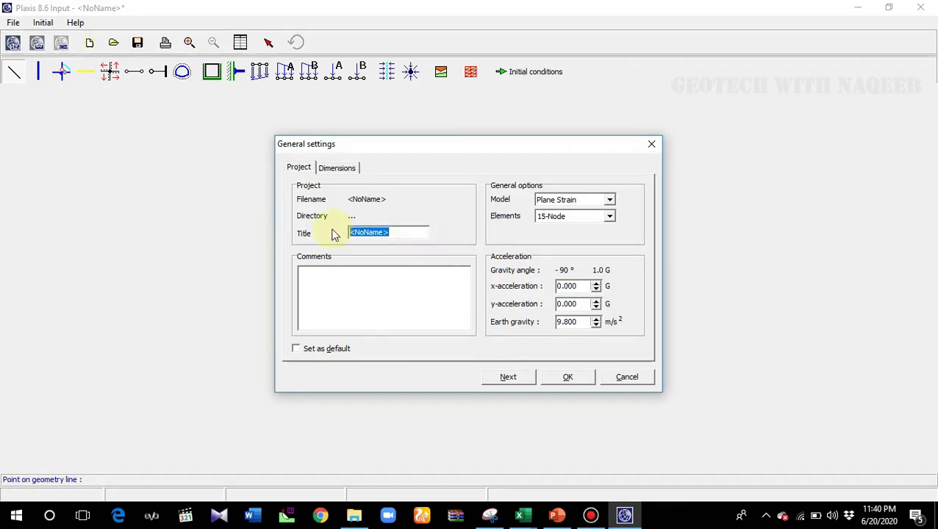
pyautogui.write('settlement c')
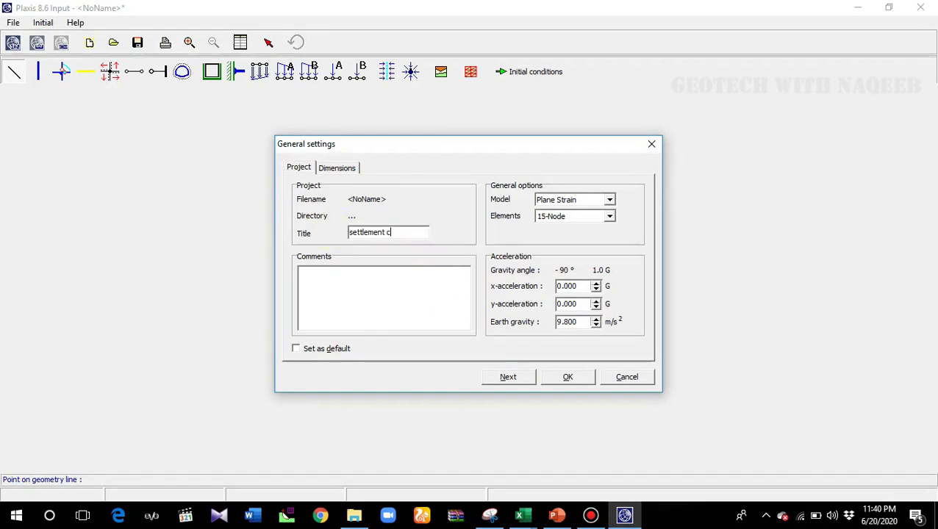
pyautogui.write('aused by a tunne')
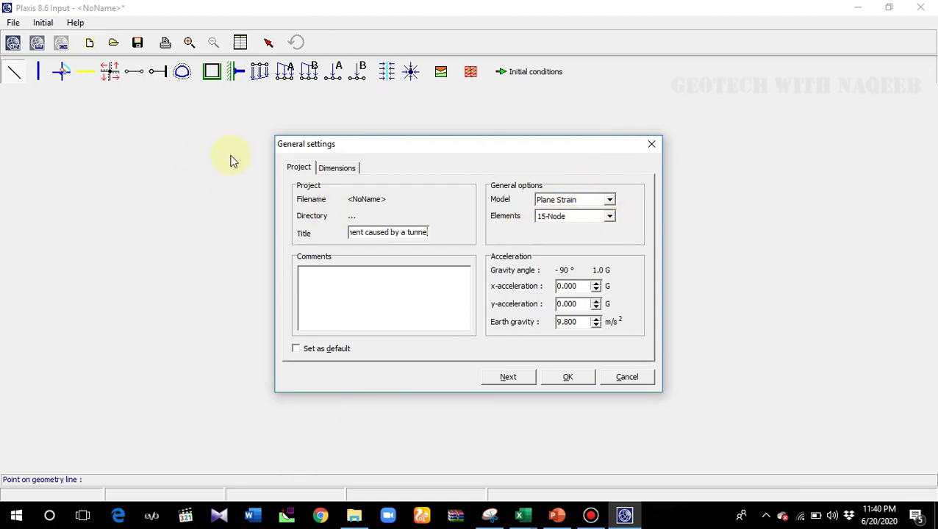
# Set the grid spacing to 0.5 m in the project dimensions and accept the general settings.
pyautogui.click(344, 167)
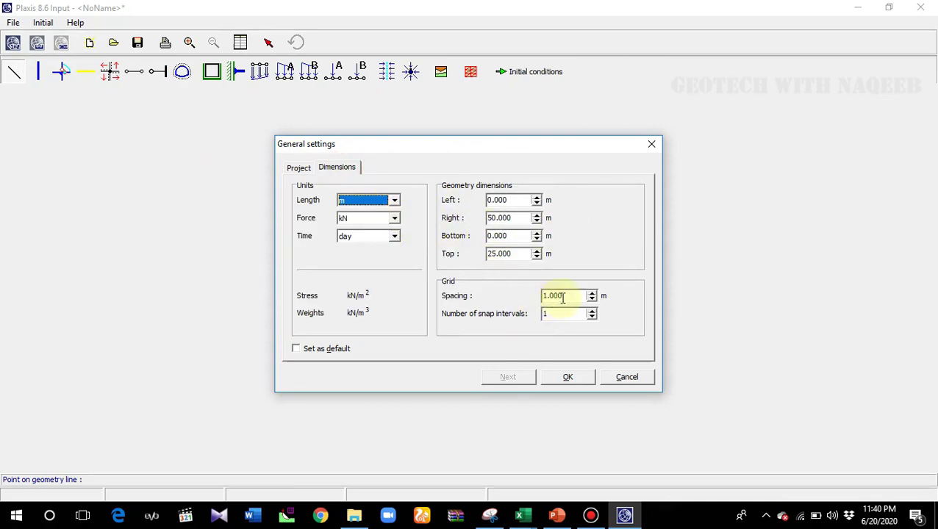
pyautogui.moveTo(578, 295); pyautogui.dragTo(527, 298)
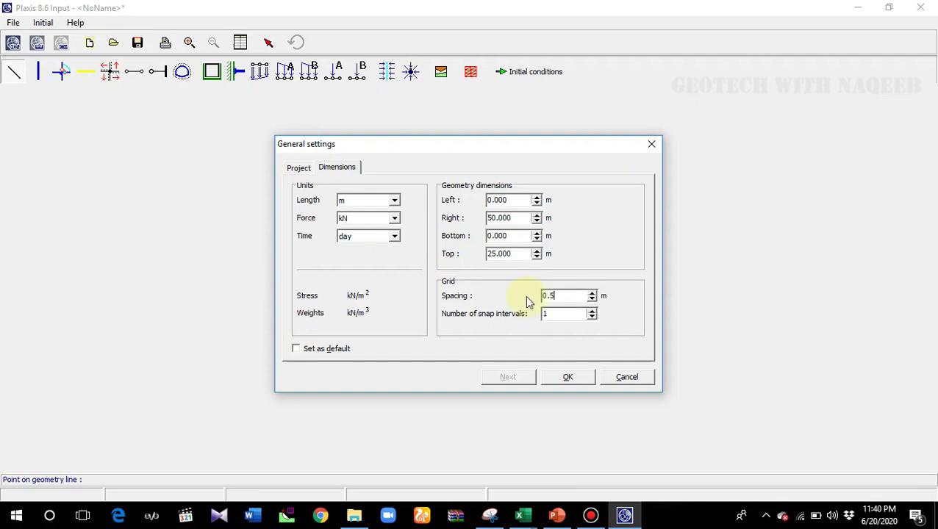
pyautogui.click(568, 377)
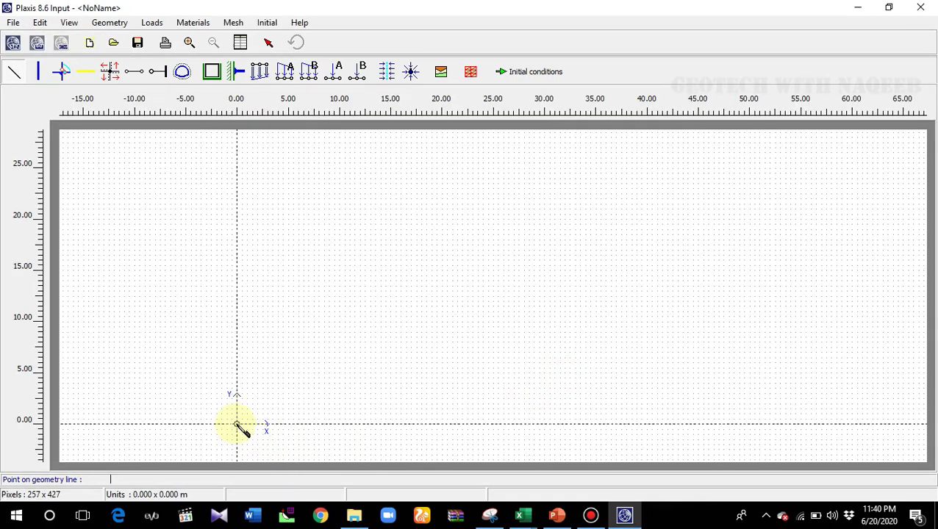
# Draw the closed rectangular soil outline with geometry lines through (0, 0), (30, 0), (30, 25) and (0, 25) m.
pyautogui.click(237, 425)
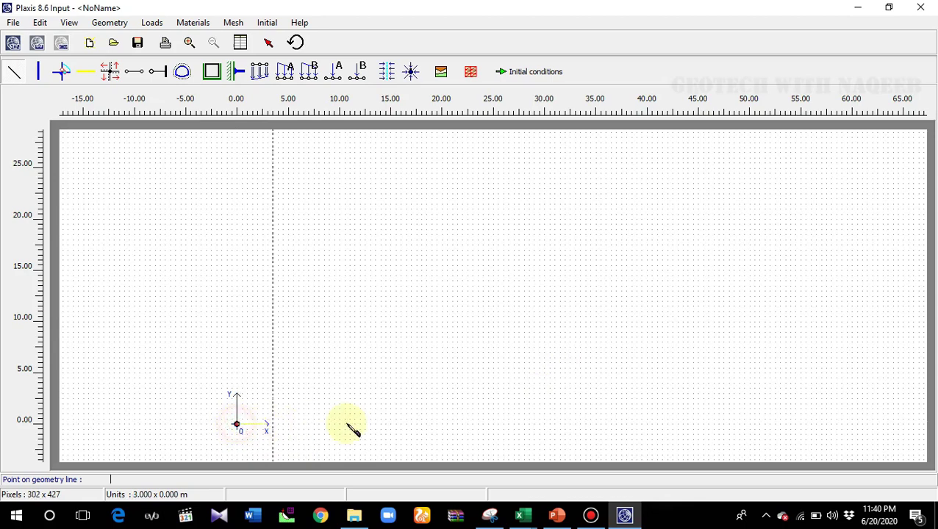
pyautogui.click(545, 425)
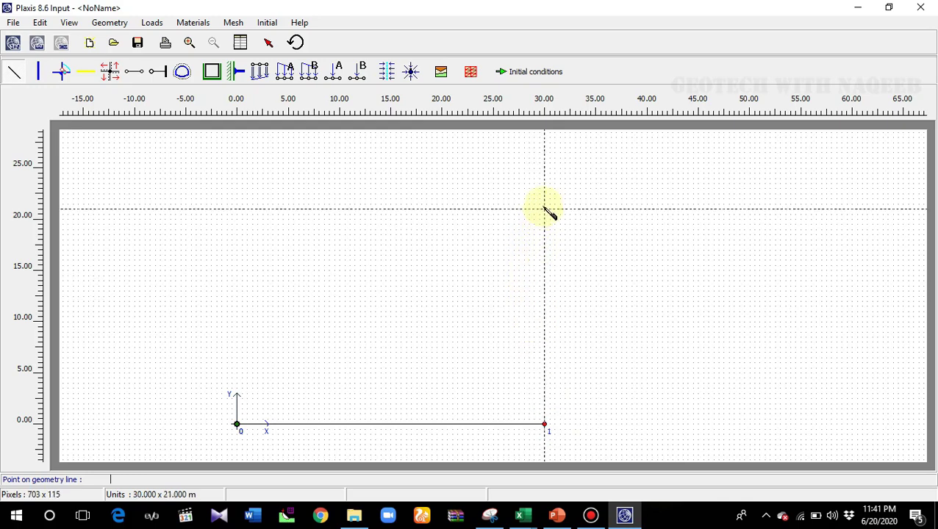
pyautogui.rightClick(545, 179)
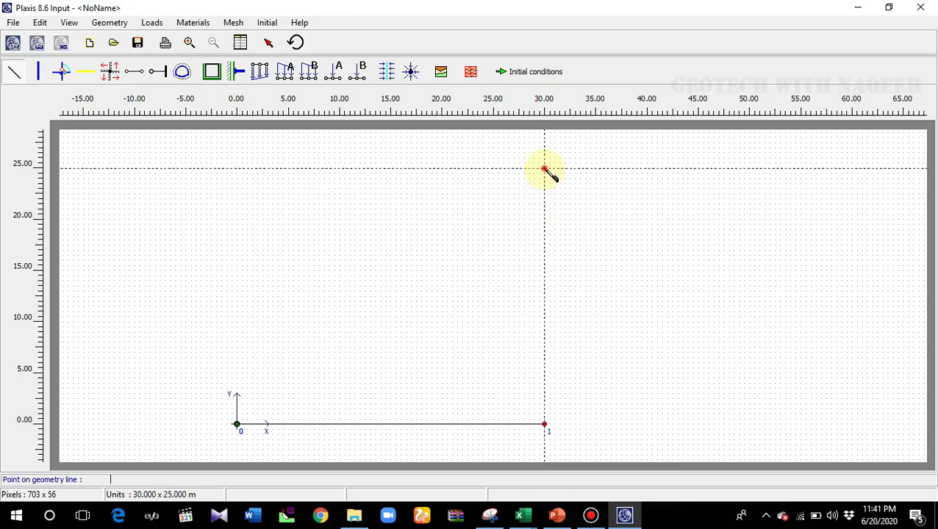
pyautogui.click(545, 169)
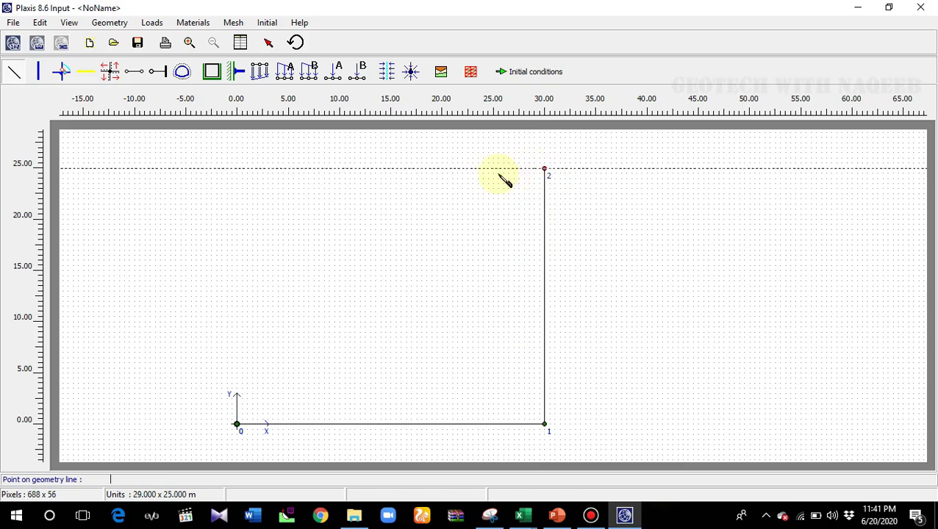
pyautogui.click(237, 169)
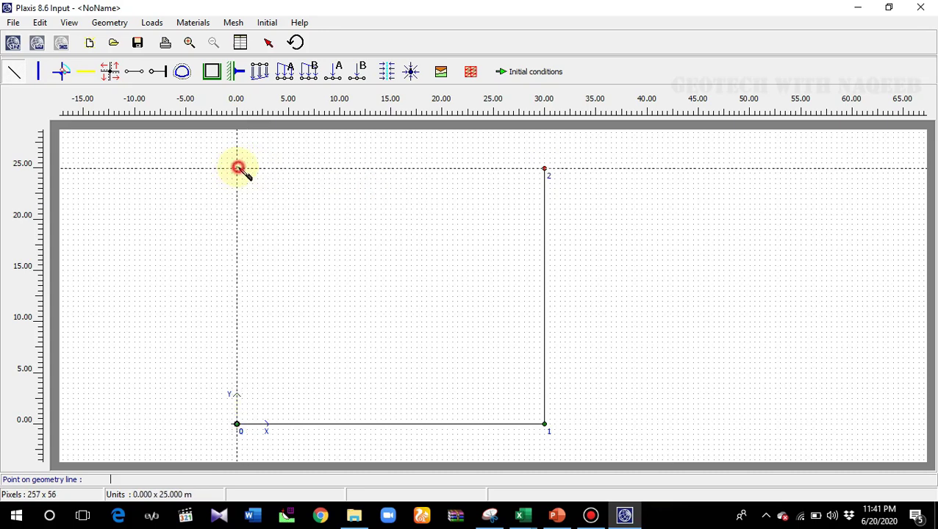
pyautogui.click(237, 424)
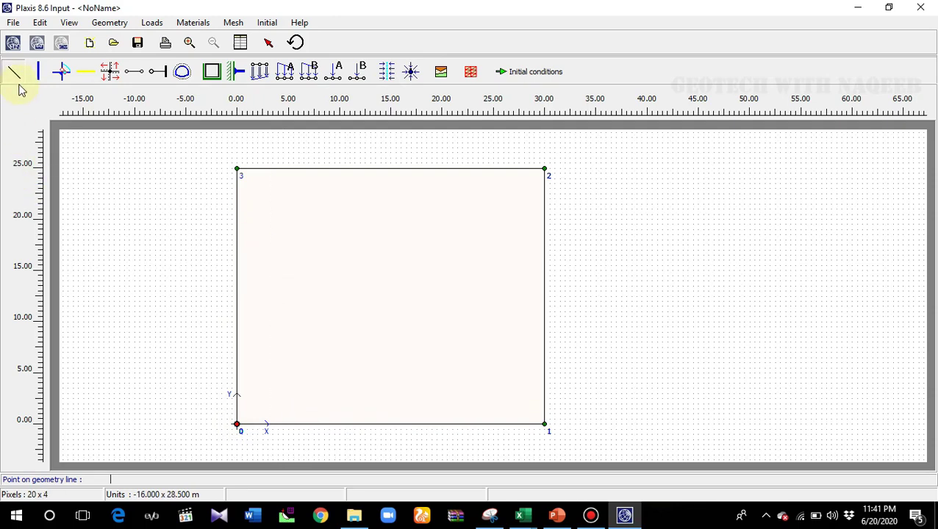
# Switch to PowerPoint, examine the soil layer depths on the Example slide, and return to Plaxis.
pyautogui.click(560, 518)
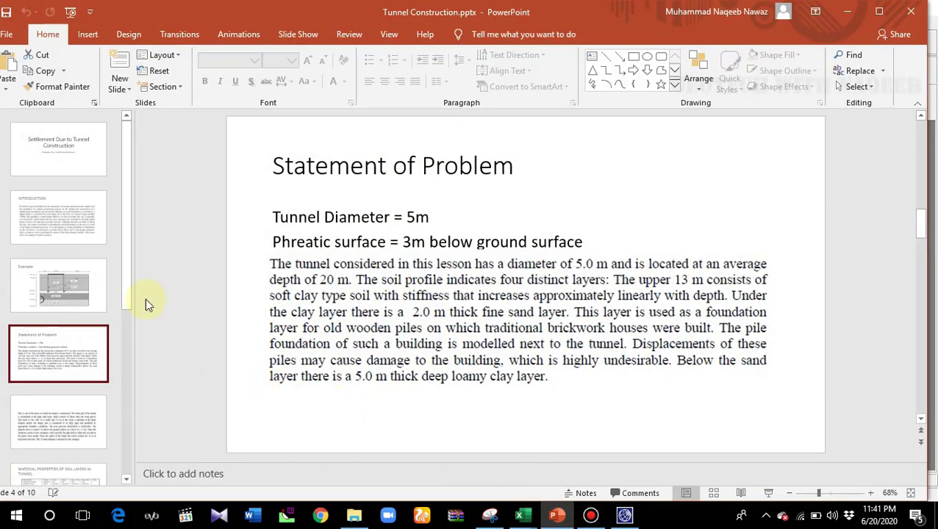
pyautogui.click(78, 290)
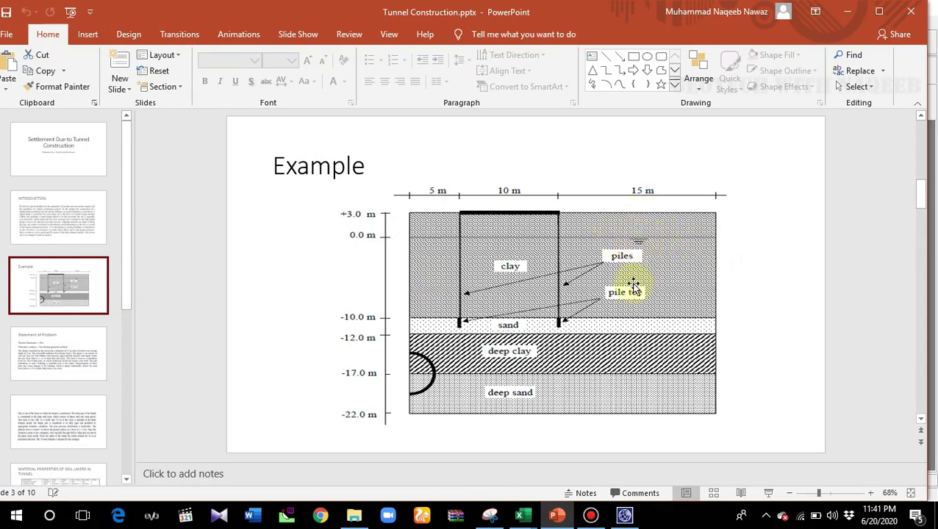
pyautogui.click(625, 515)
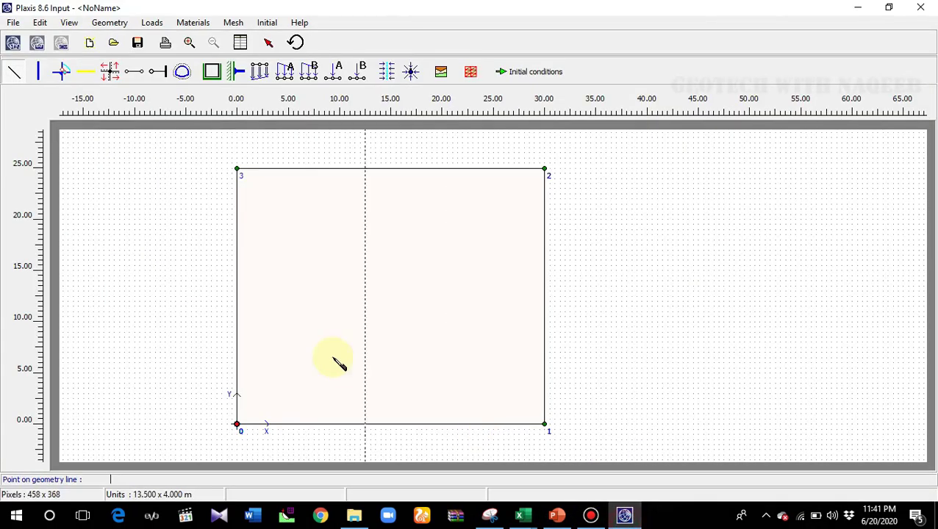
pyautogui.click(16, 73)
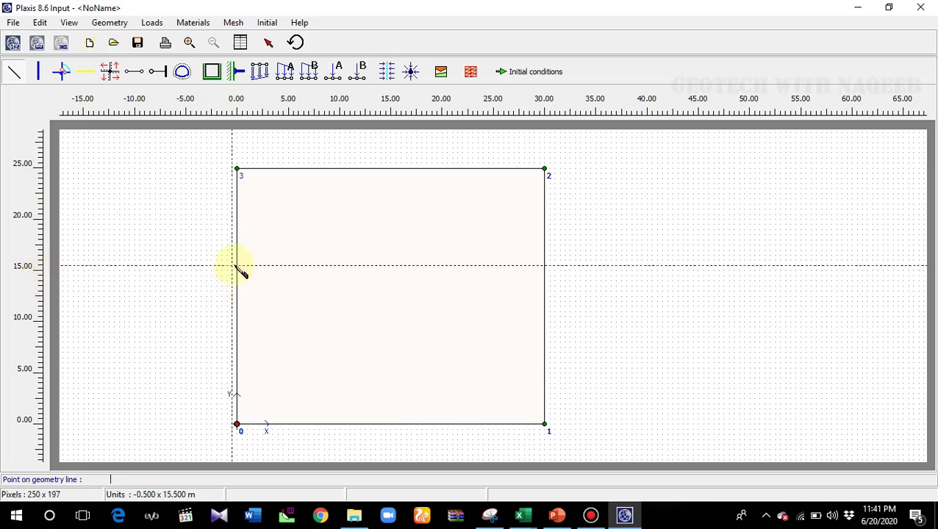
pyautogui.click(233, 302)
pyautogui.rightClick(258, 308)
pyautogui.hotkey('ctrl', 'z')
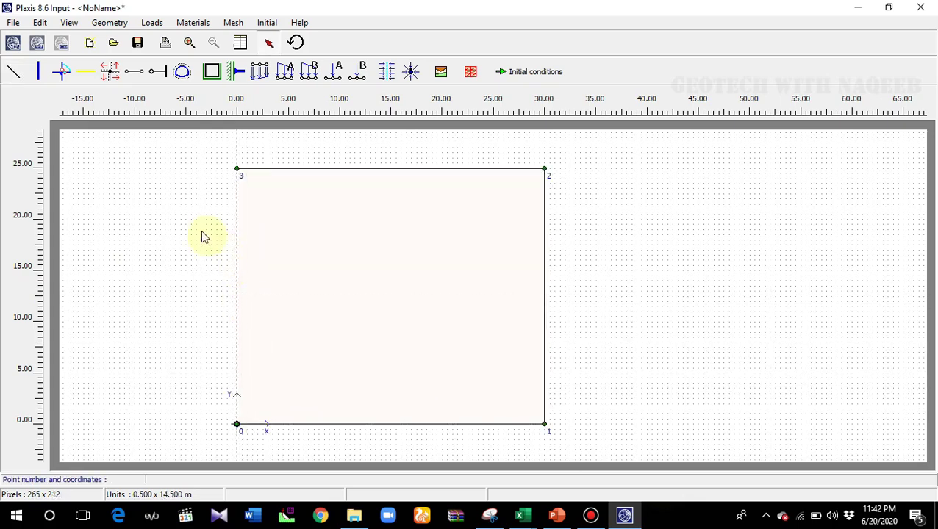
# Draw the horizontal boundary between clay and sand from (0, 12) to (30, 12) m.
pyautogui.click(16, 73)
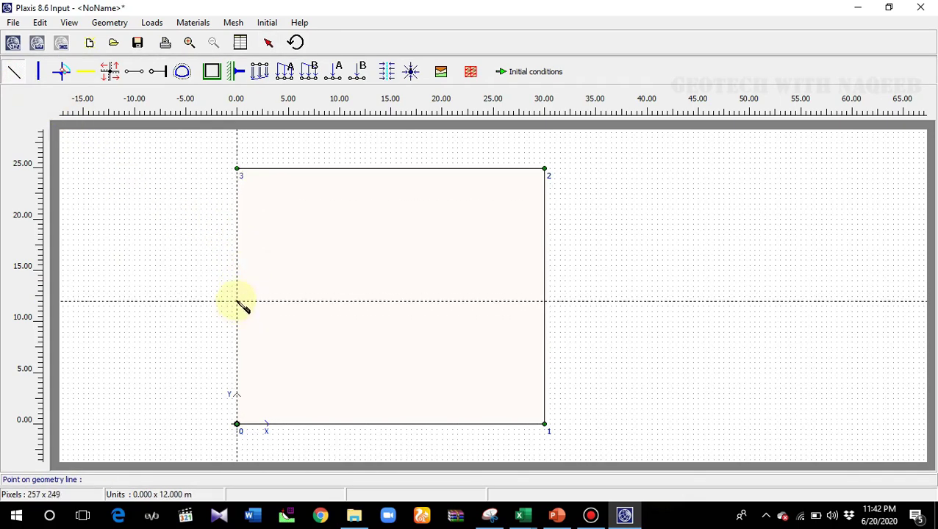
pyautogui.click(237, 302)
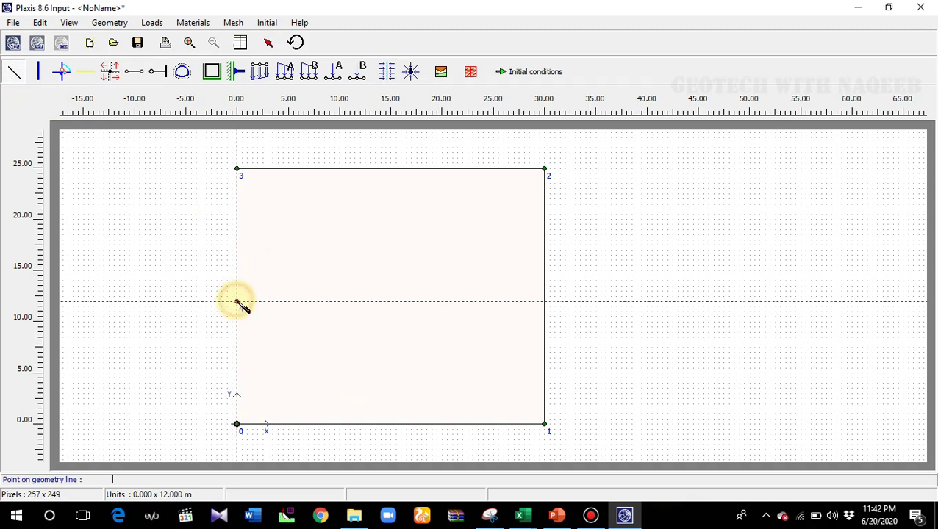
pyautogui.click(545, 302)
pyautogui.rightClick(545, 302)
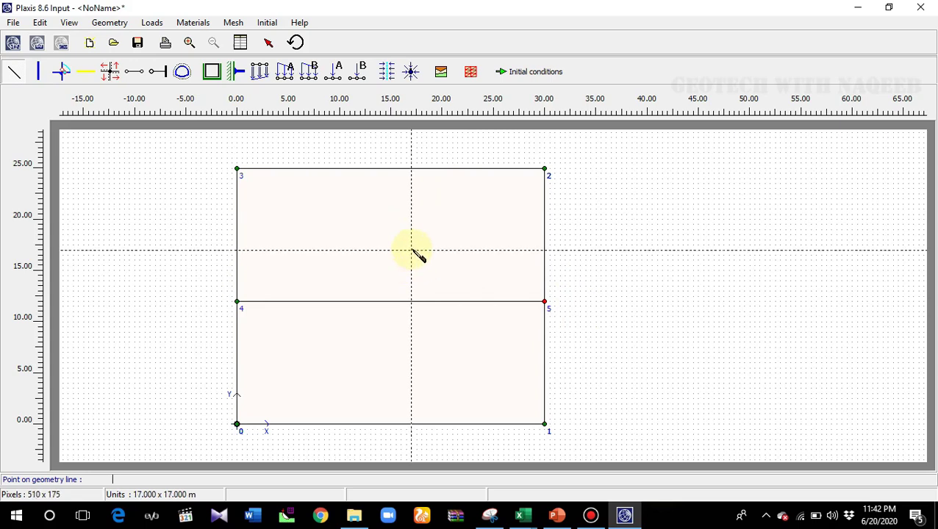
pyautogui.click(12, 71)
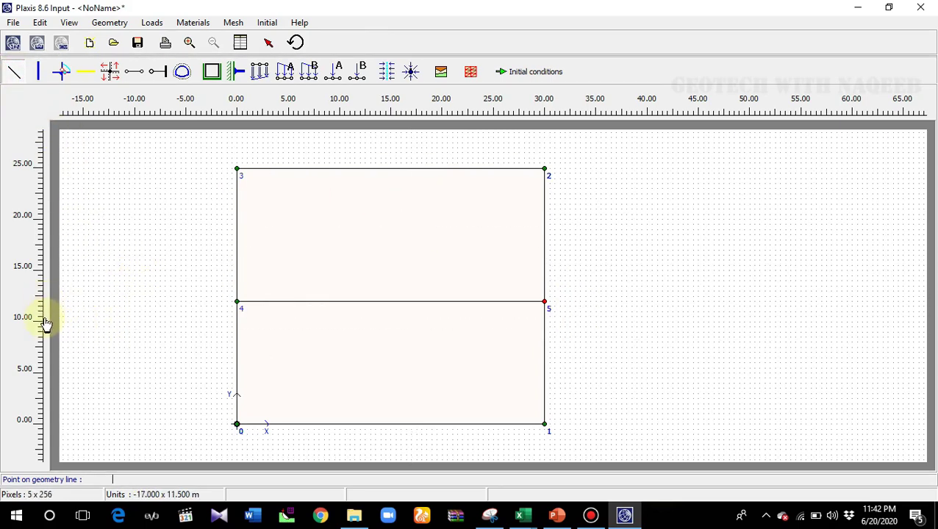
pyautogui.click(234, 322)
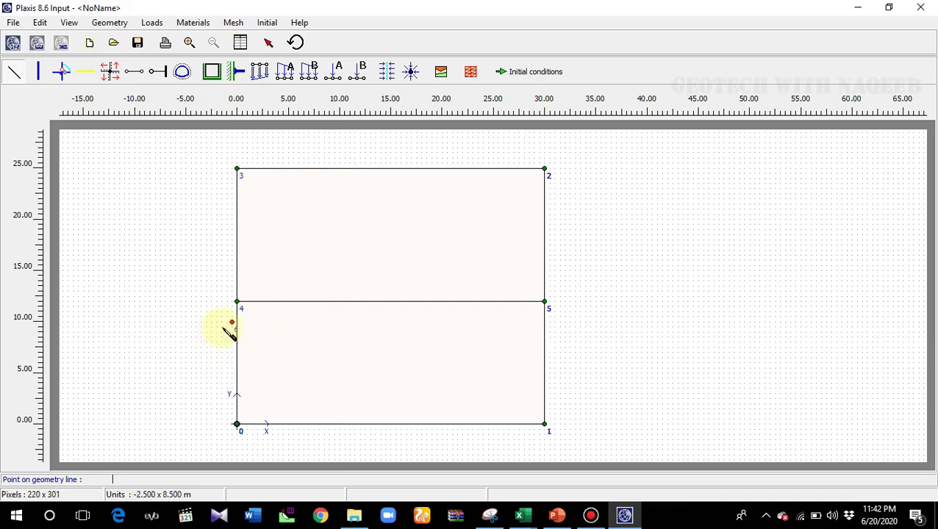
pyautogui.press('Escape')
# Draw the horizontal boundary between sand and deep clay from (0, 10) to (30, 10) m.
pyautogui.click(13, 72)
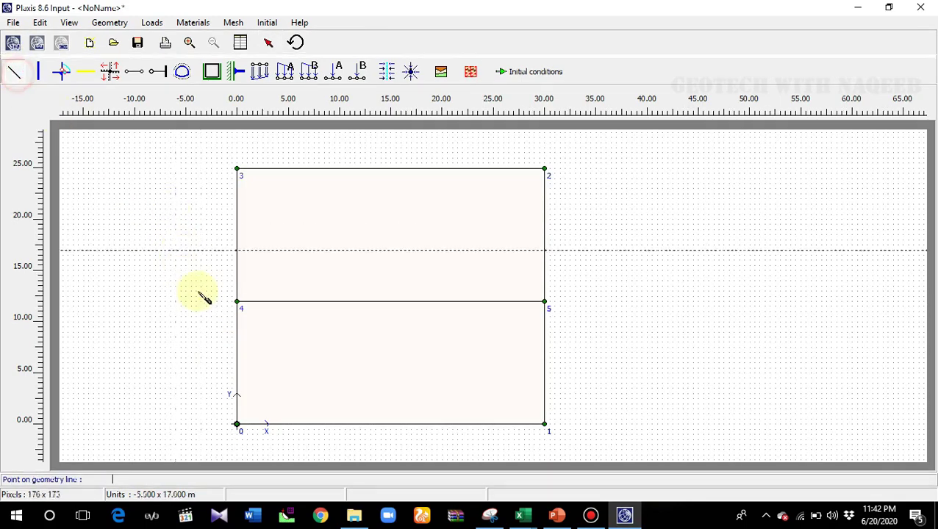
pyautogui.click(236, 322)
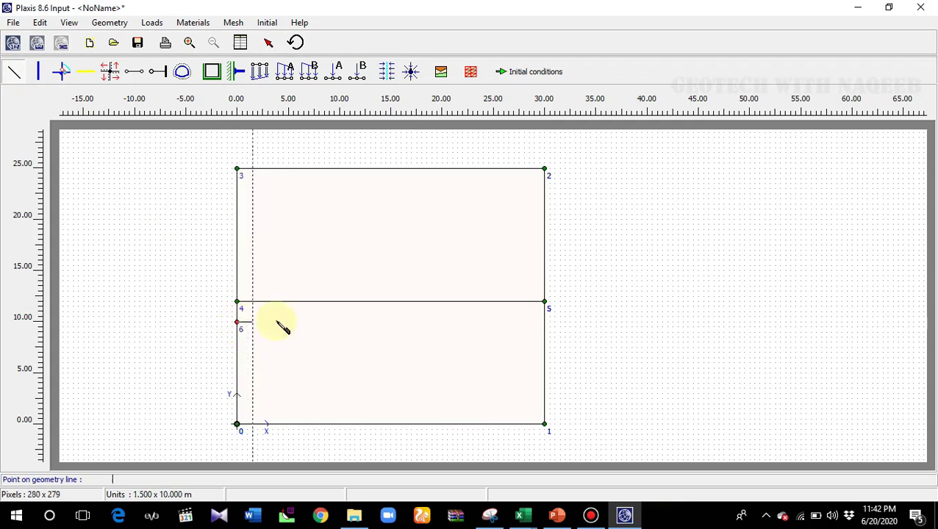
pyautogui.click(544, 322)
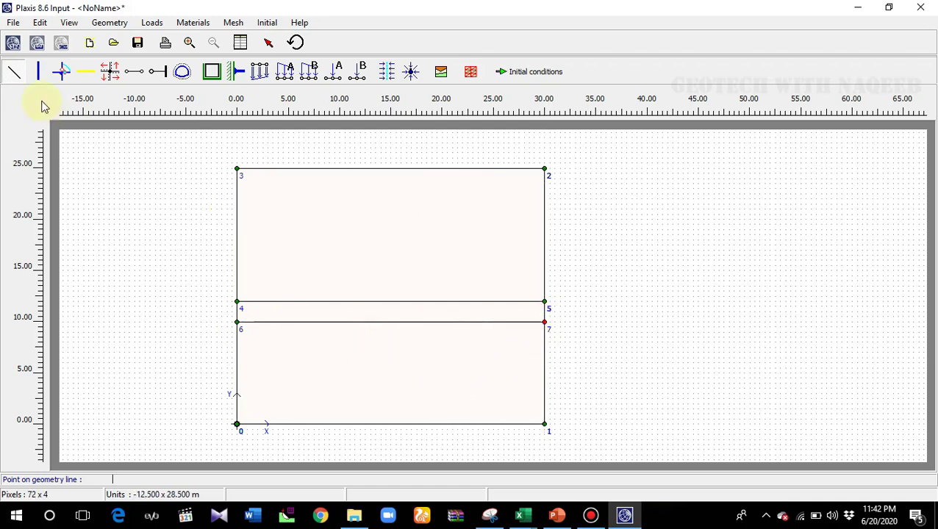
# Draw the horizontal boundary between deep clay and deep sand from (0, 5) to (30, 5) m.
pyautogui.click(20, 77)
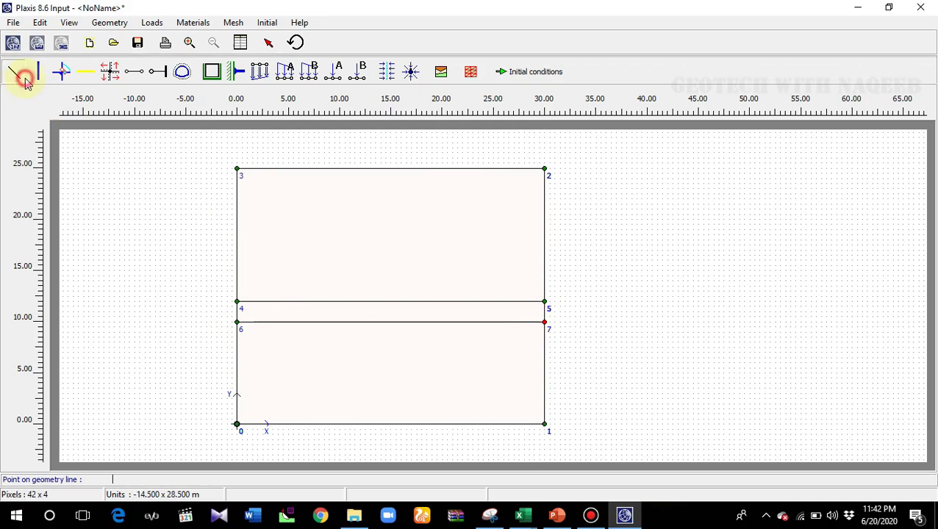
pyautogui.click(237, 373)
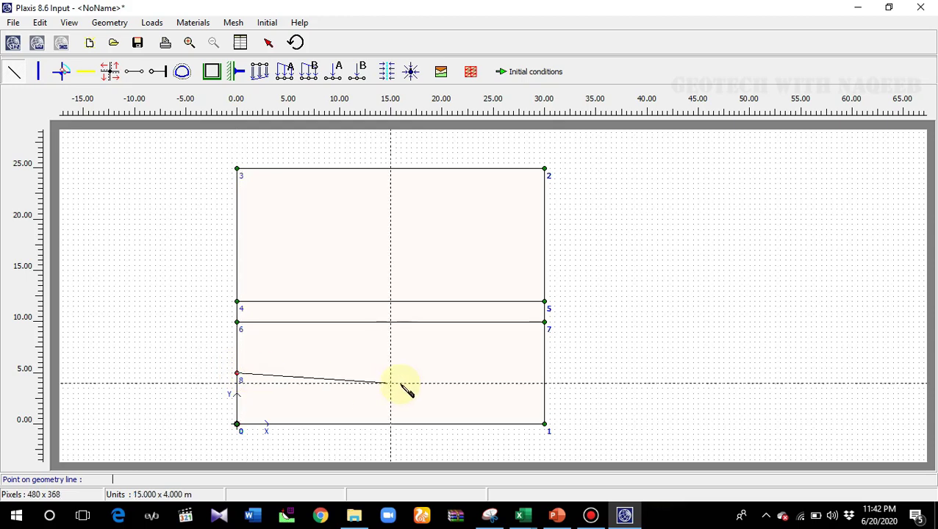
pyautogui.click(543, 373)
pyautogui.rightClick(543, 374)
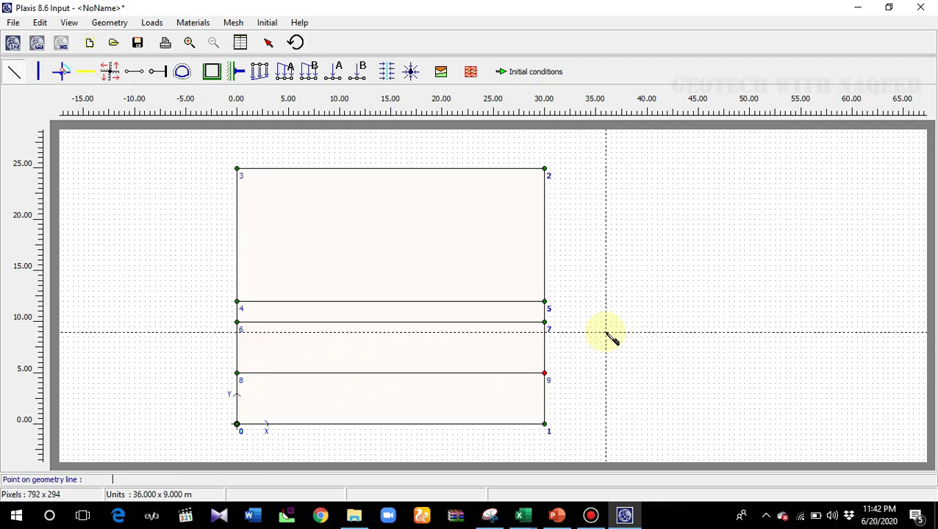
# Check the building's position on the Example slide in PowerPoint, and draw its plate in Plaxis from (5, 25) to (15, 25) m.
pyautogui.click(557, 515)
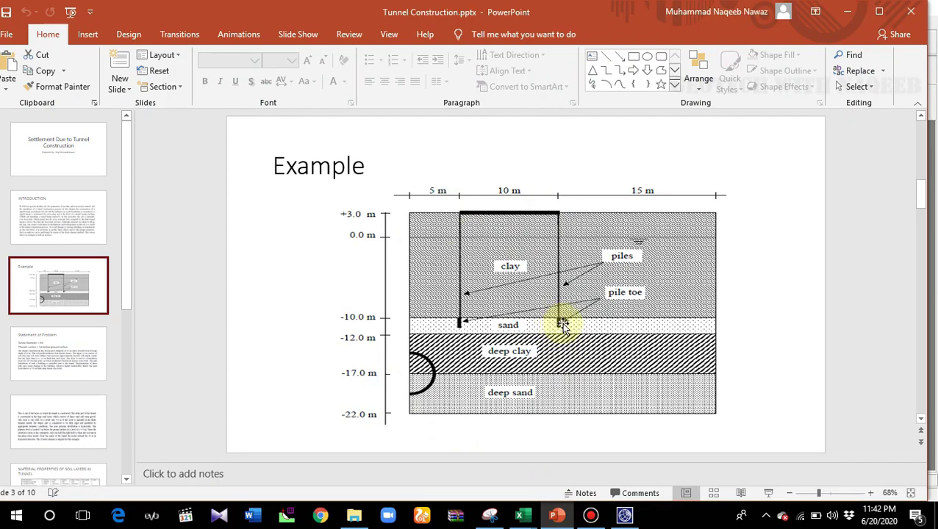
pyautogui.click(624, 515)
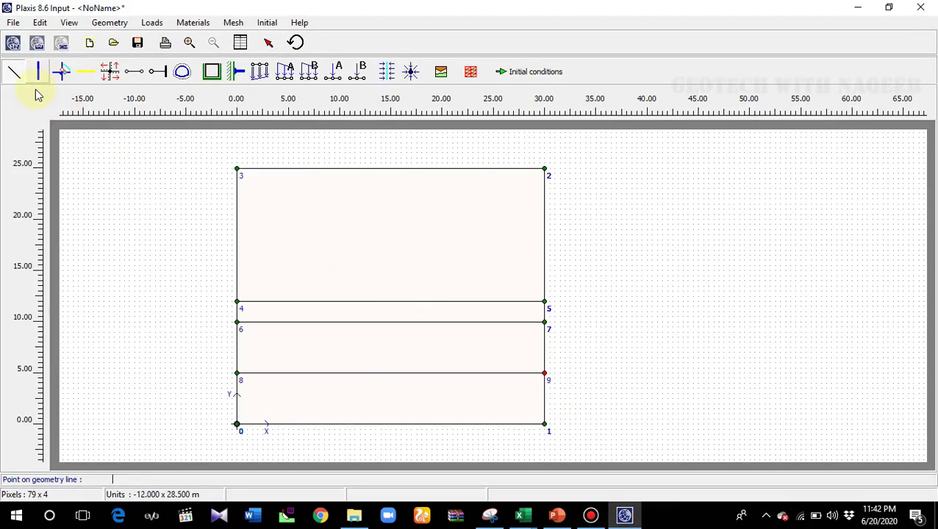
pyautogui.click(38, 74)
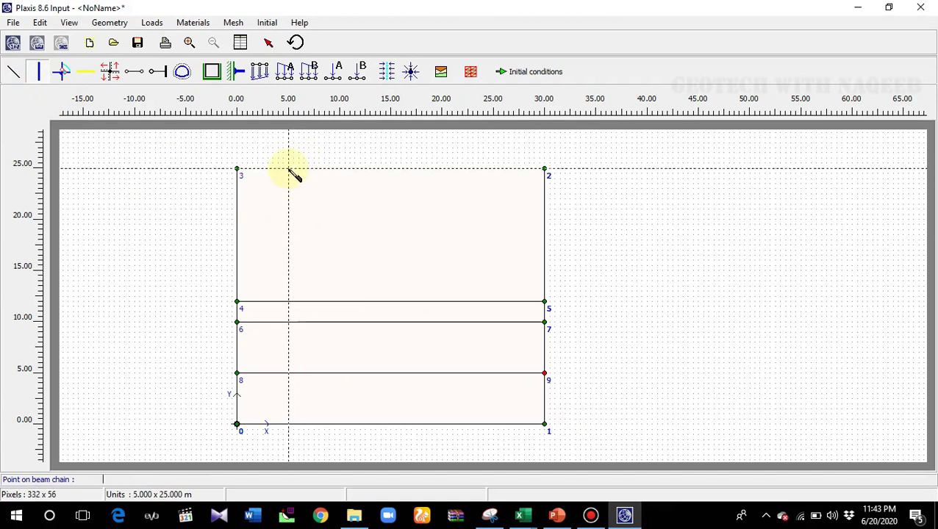
pyautogui.click(288, 169)
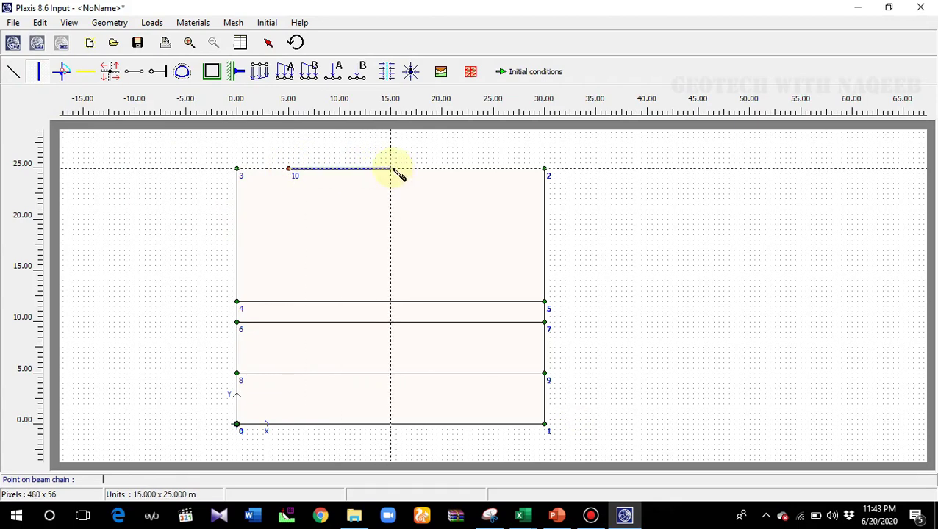
pyautogui.click(392, 169)
# Check the pile toes on the Example slide in PowerPoint, and draw their plates in Plaxis from (5, 12) to (5, 11) and (15, 12) to (15, 11) m.
pyautogui.click(38, 71)
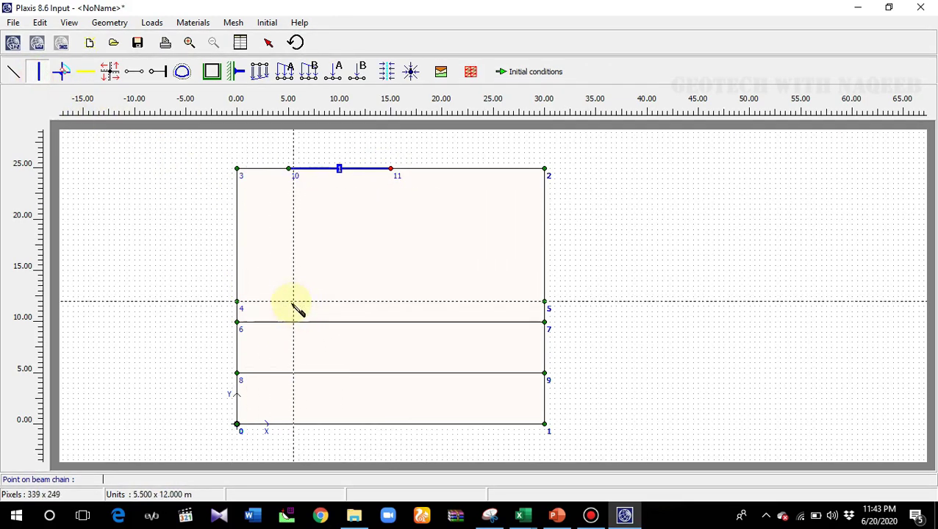
pyautogui.click(557, 515)
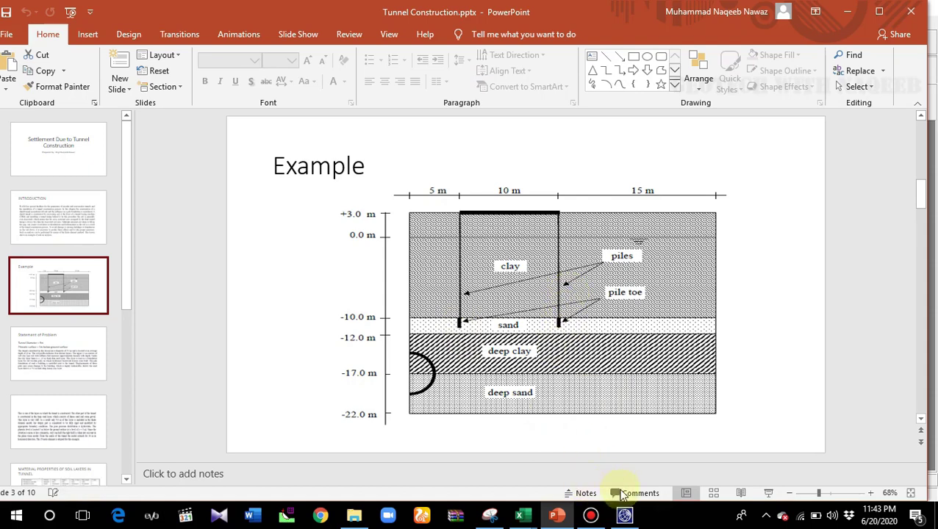
pyautogui.click(624, 516)
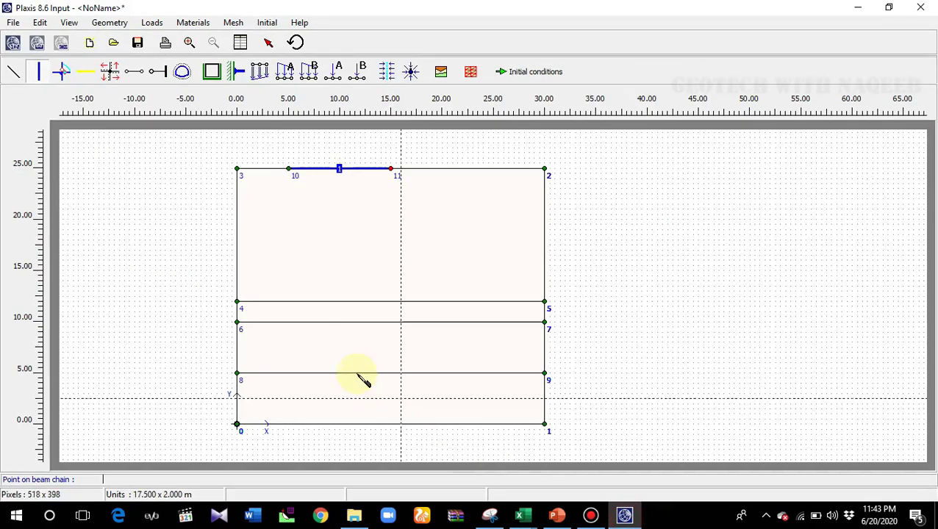
pyautogui.click(288, 301)
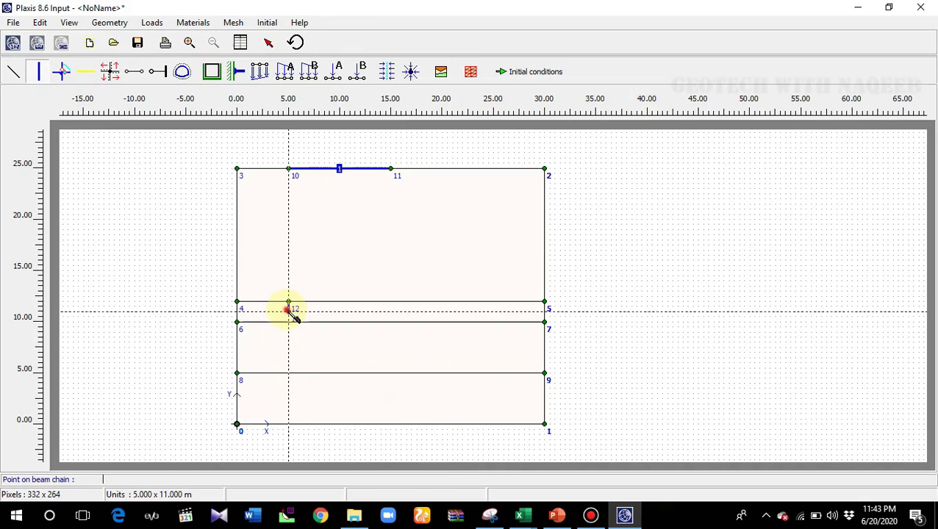
pyautogui.click(287, 311)
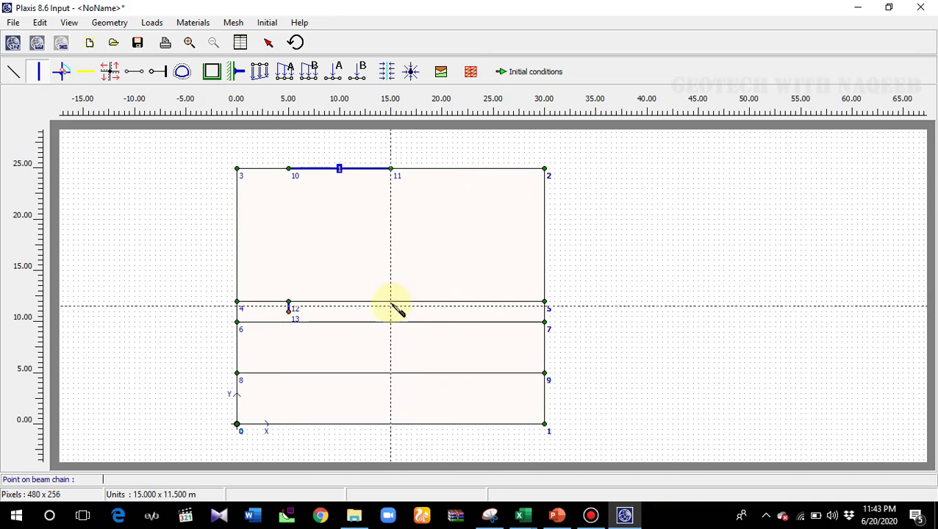
pyautogui.click(391, 303)
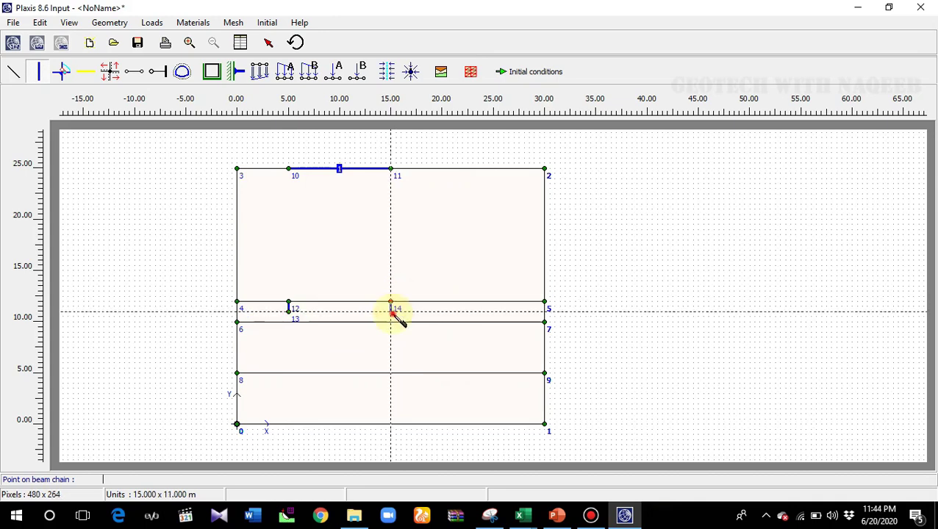
pyautogui.click(390, 312)
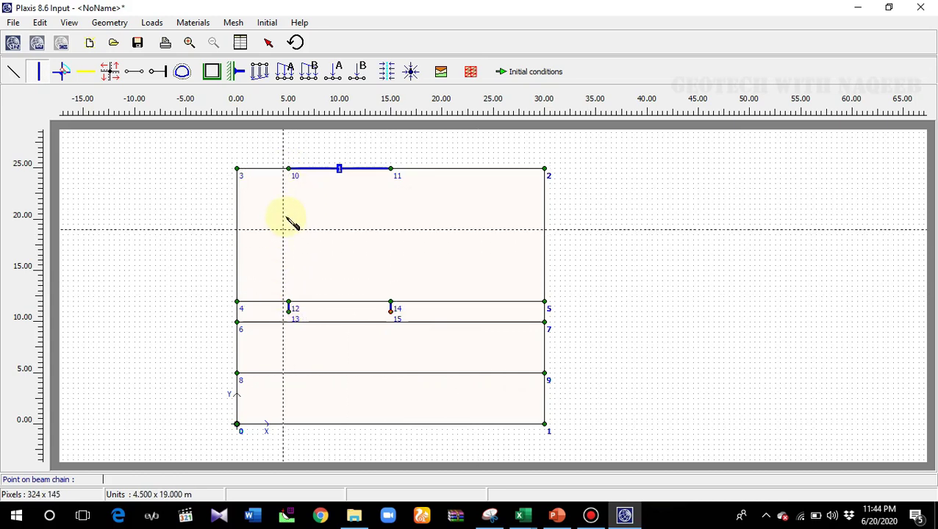
# Draw the piles as node-to-node anchors from (5, 12) to (5, 25) and (15, 12) to (15, 25) m, and apply standard fixities.
pyautogui.click(136, 76)
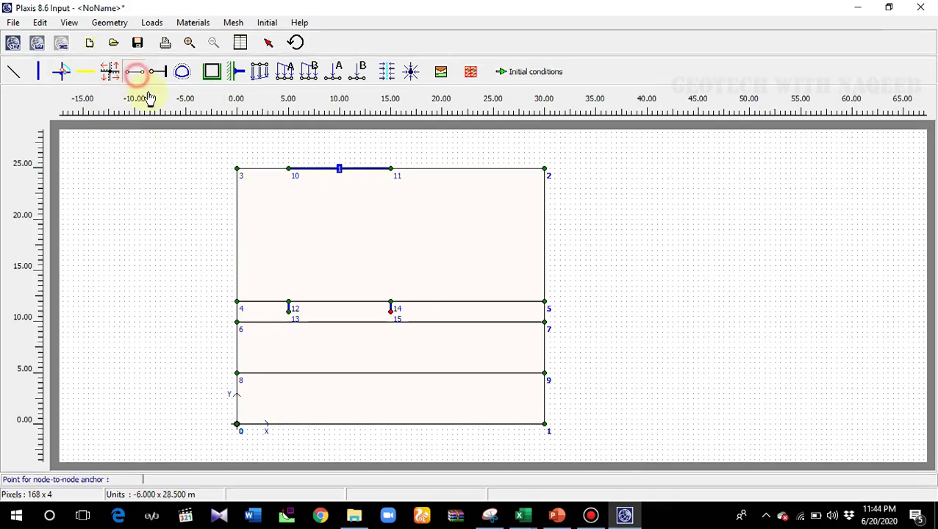
pyautogui.click(288, 302)
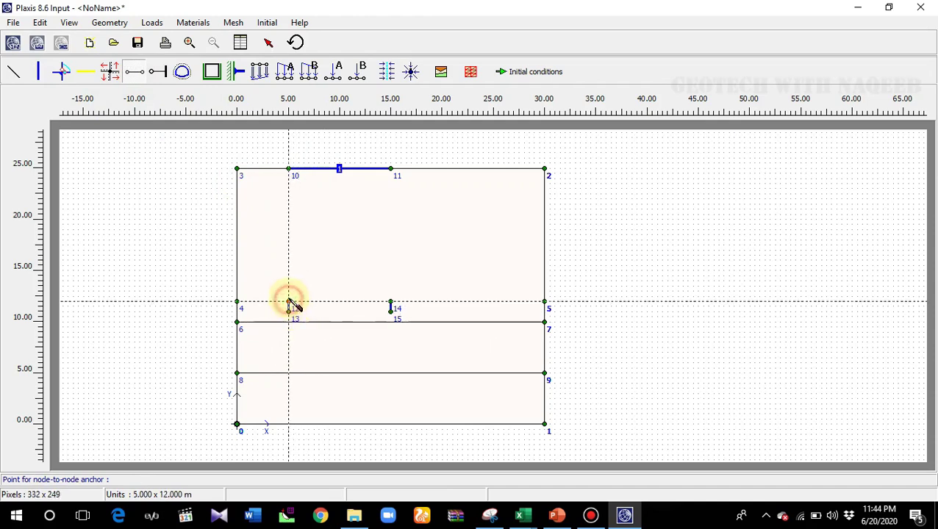
pyautogui.click(289, 170)
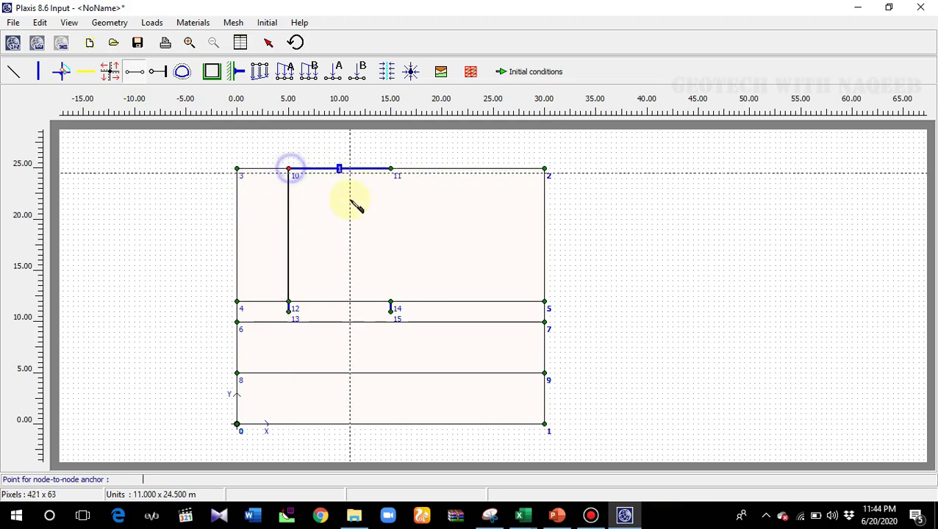
pyautogui.click(135, 71)
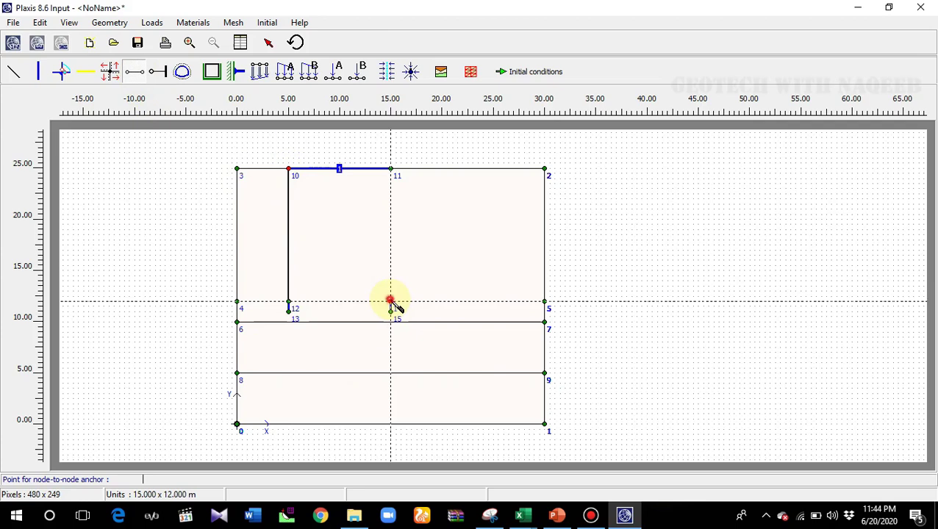
pyautogui.click(390, 169)
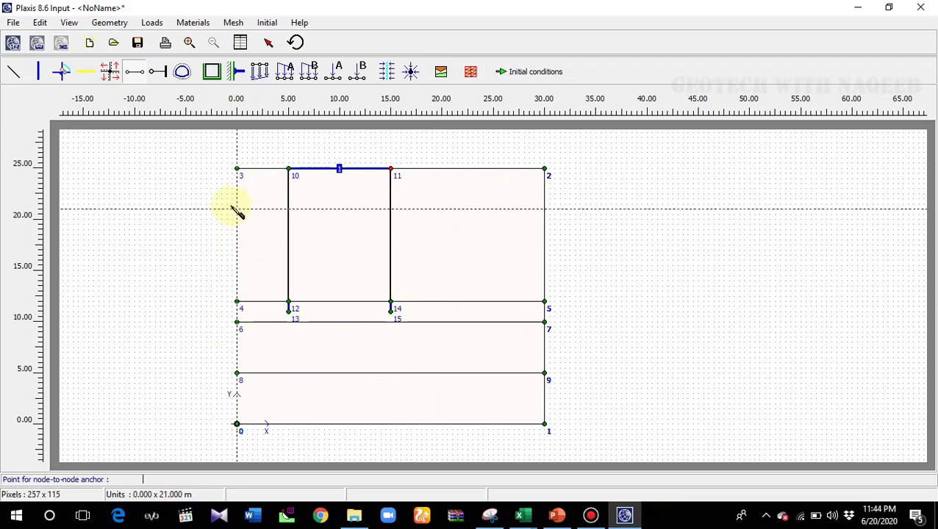
pyautogui.click(212, 72)
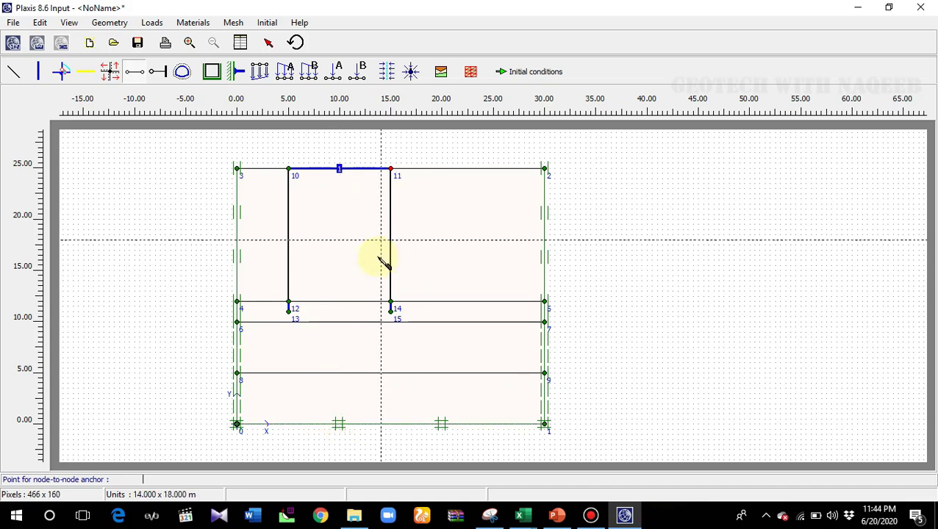
# Switch to PowerPoint and read the problem description and the slide with the material properties of the soil layers.
pyautogui.click(556, 516)
pyautogui.click(65, 427)
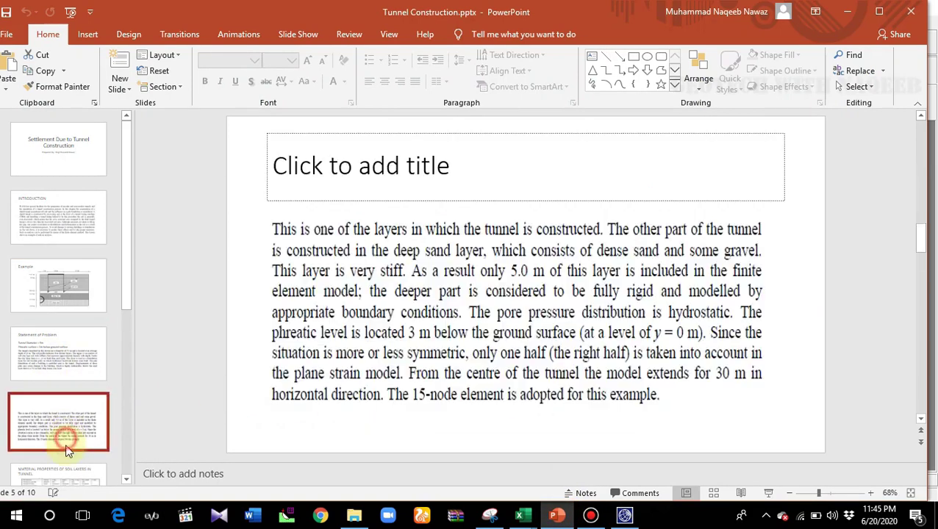
pyautogui.scroll(-1, 67, 453)
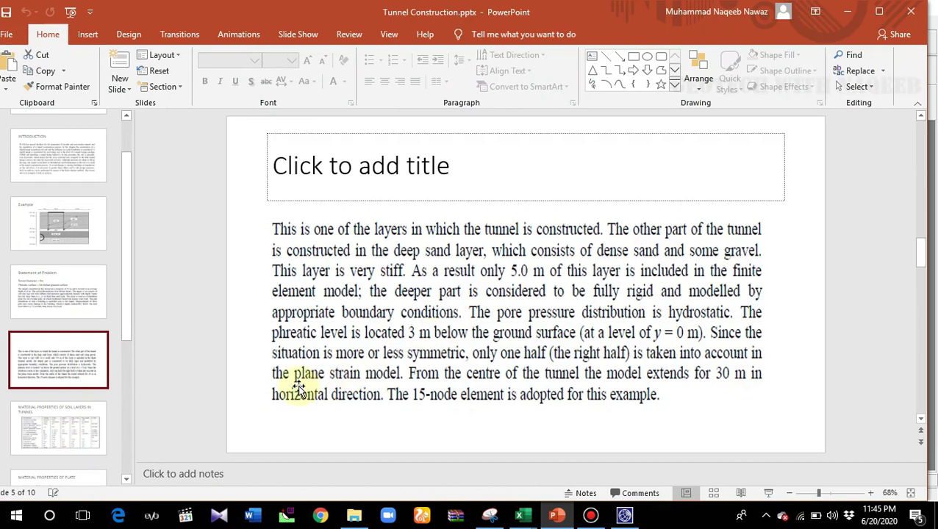
pyautogui.click(55, 425)
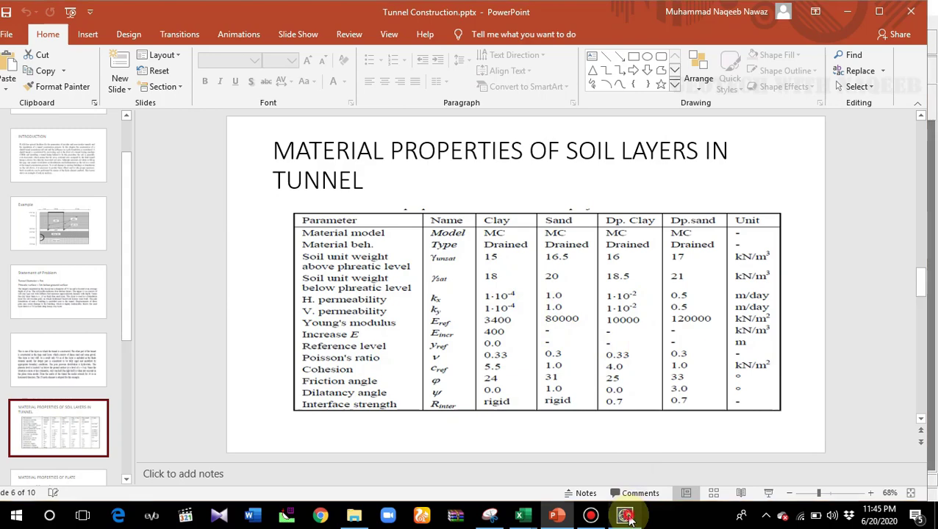
# Switch back to Plaxis and open the soil and interface material sets with the global database shown.
pyautogui.click(625, 515)
pyautogui.click(440, 71)
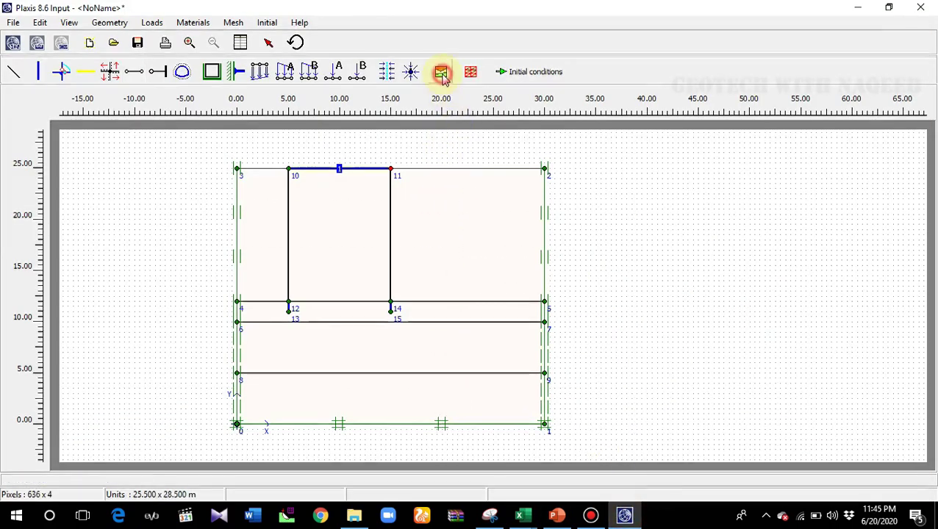
pyautogui.moveTo(471, 117); pyautogui.dragTo(653, 167)
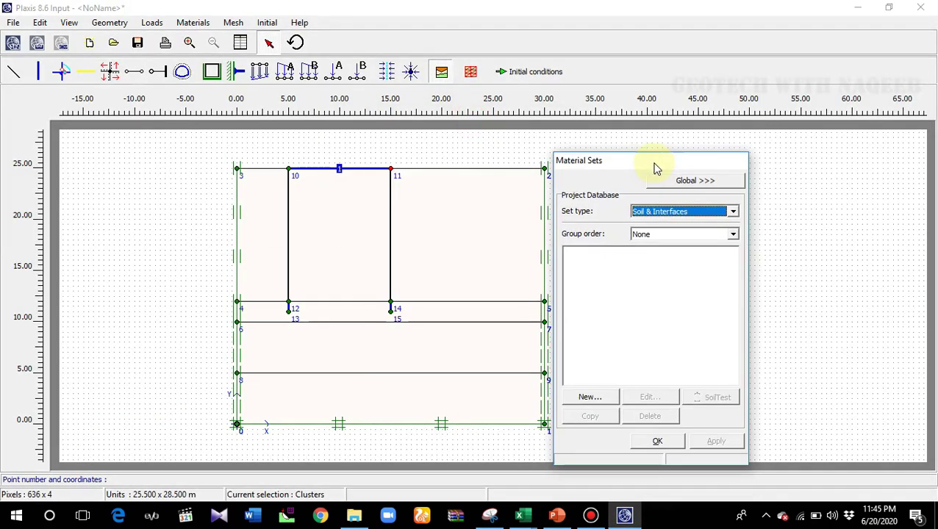
pyautogui.click(591, 398)
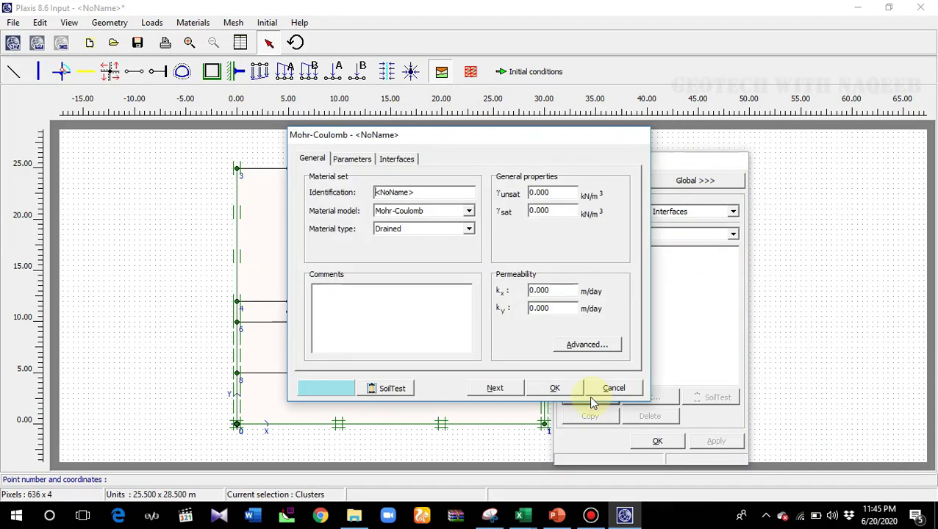
pyautogui.click(613, 389)
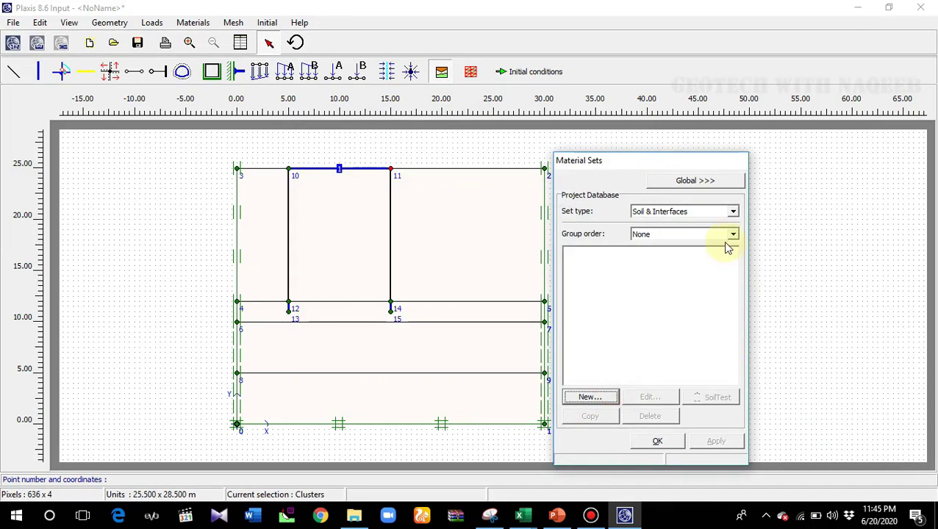
pyautogui.click(697, 182)
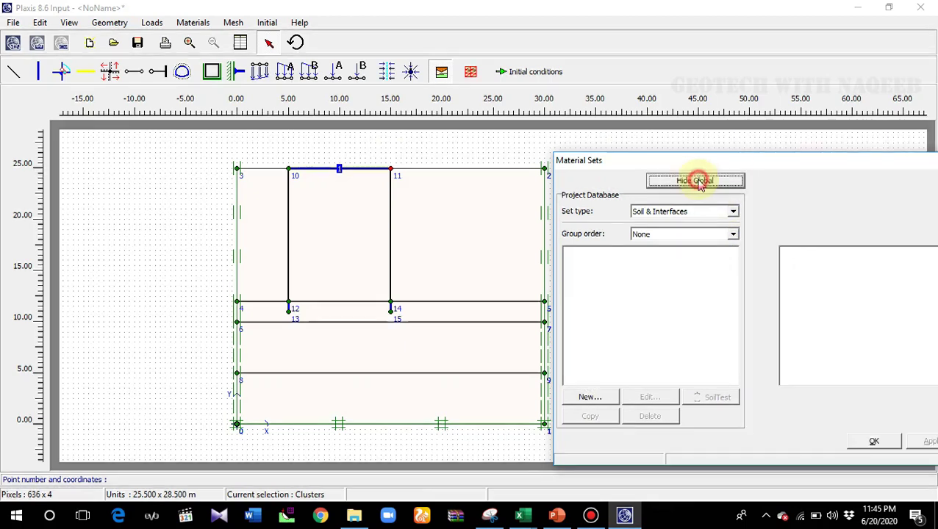
pyautogui.moveTo(778, 162); pyautogui.dragTo(568, 138)
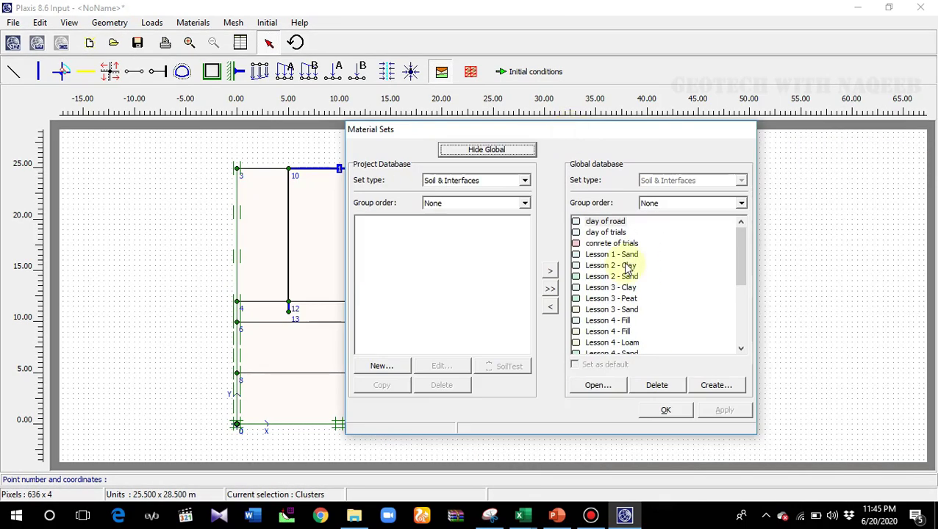
# Copy the Lesson 6 - Clay and Lesson 6 - Deep Clay material sets from the global database into the project database.
pyautogui.scroll(-2, 634, 279)
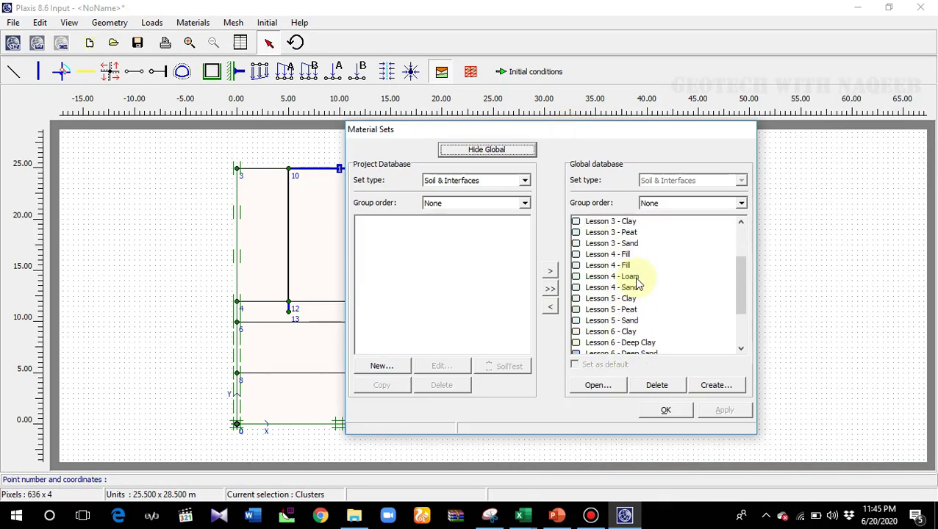
pyautogui.click(625, 333)
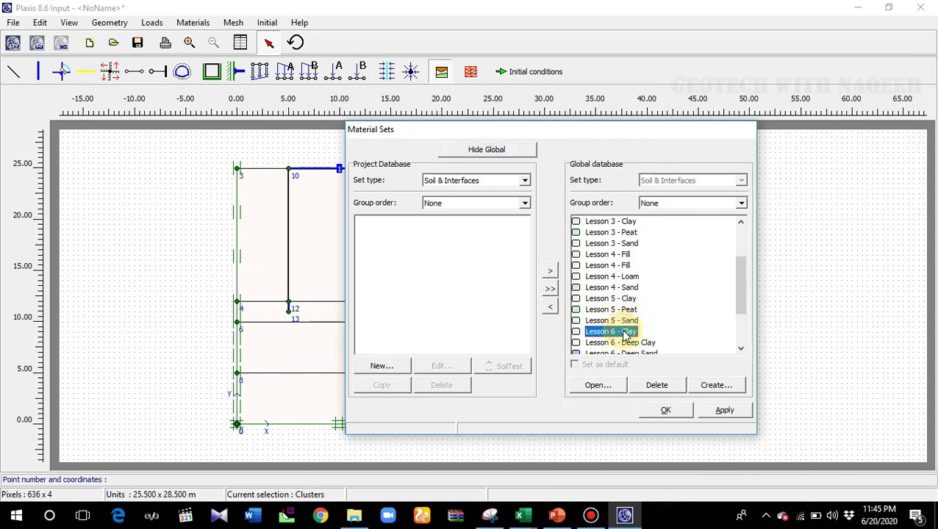
pyautogui.click(549, 308)
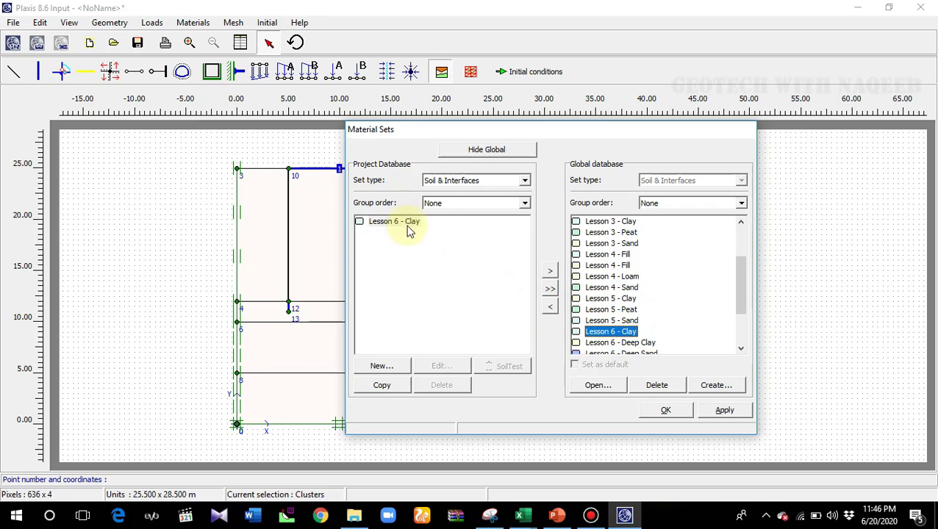
pyautogui.click(588, 343)
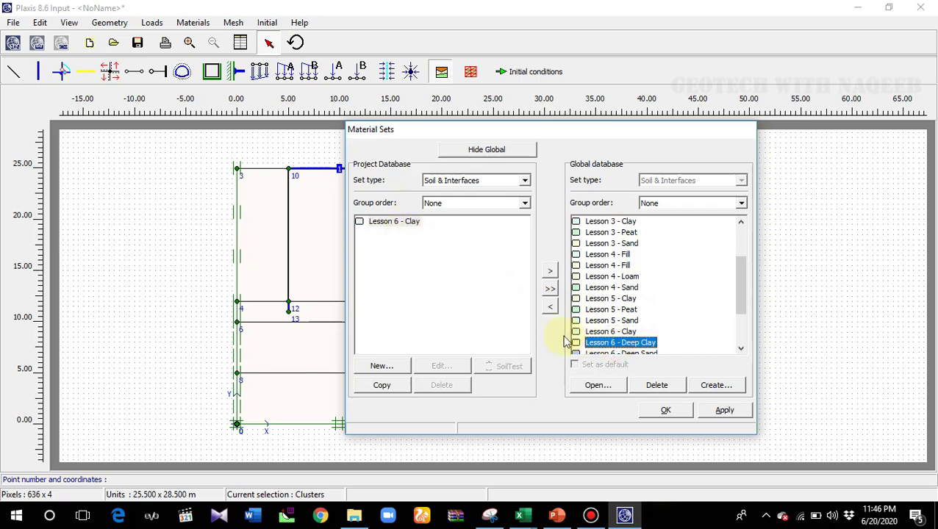
pyautogui.click(550, 308)
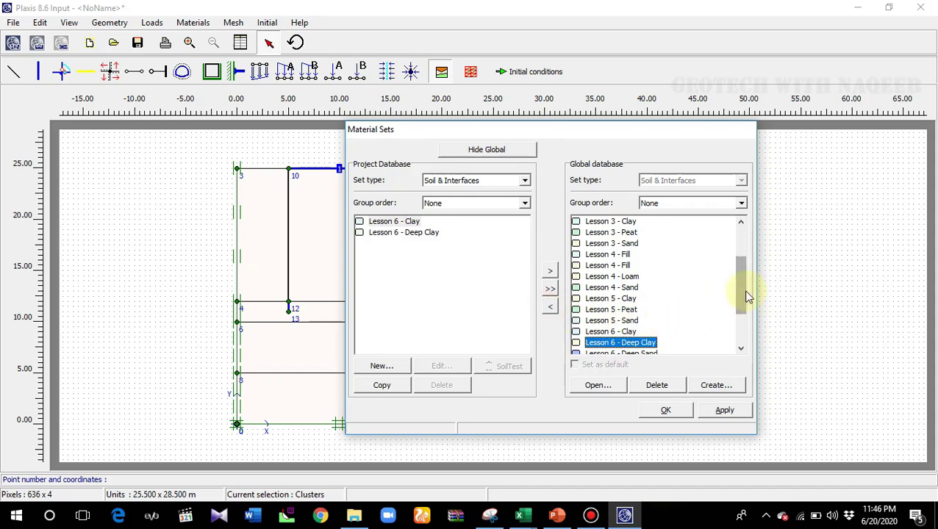
# Copy the Lesson 6 - Deep Sand and Lesson 6 - Sand sets into the project database, and hide the global database.
pyautogui.moveTo(744, 294); pyautogui.dragTo(741, 318)
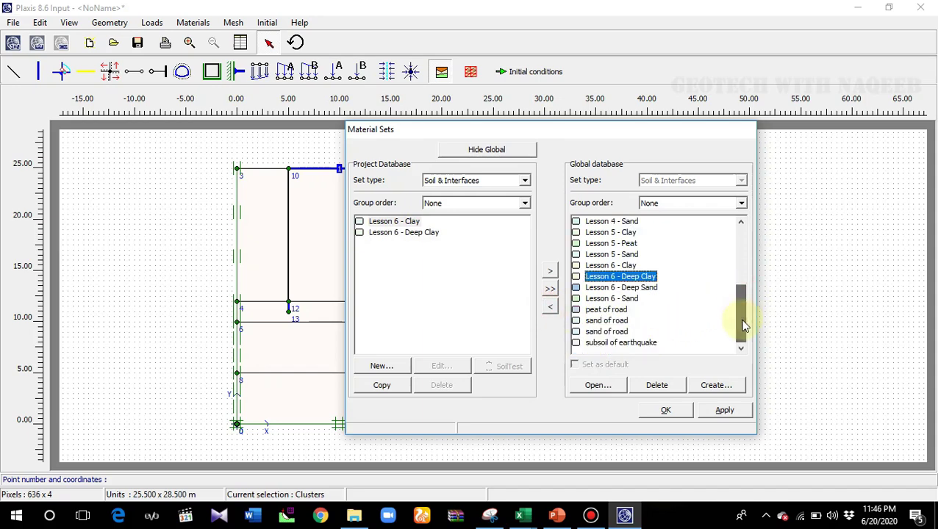
pyautogui.click(631, 289)
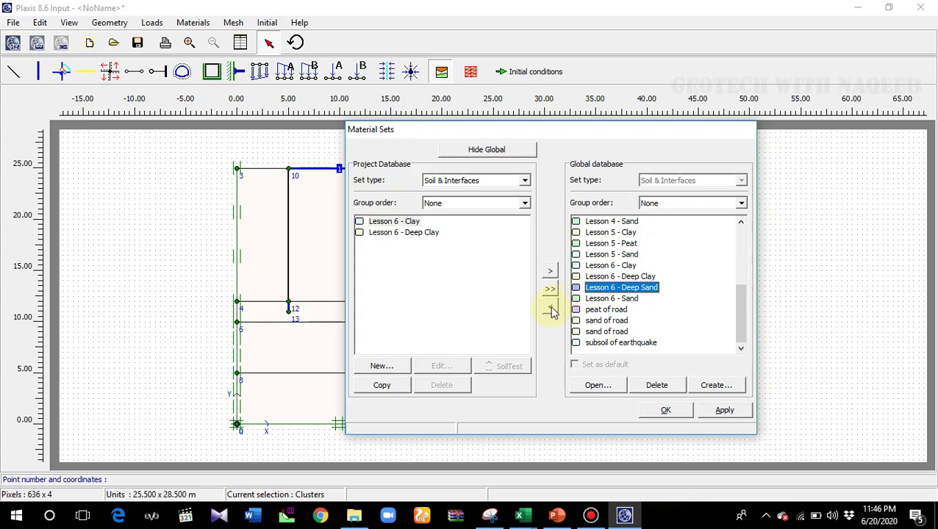
pyautogui.click(550, 308)
pyautogui.click(614, 299)
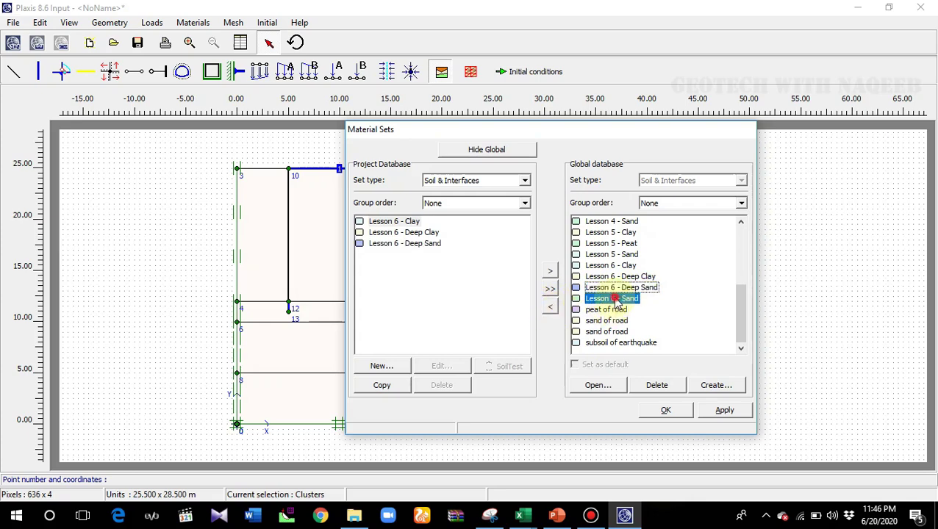
pyautogui.click(550, 308)
pyautogui.click(499, 153)
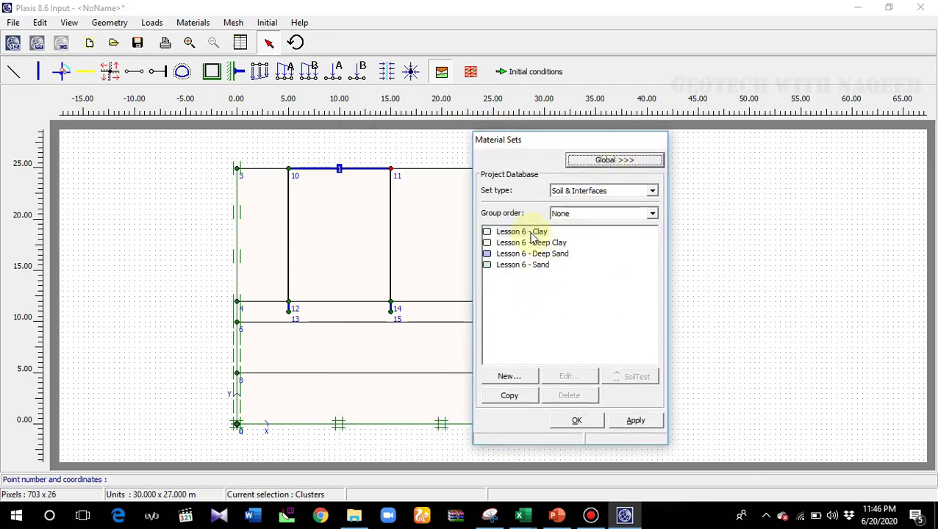
# Review the project's Lesson 6 soil sets alongside the global database, and move the Material Sets window clear of the model.
pyautogui.click(532, 233)
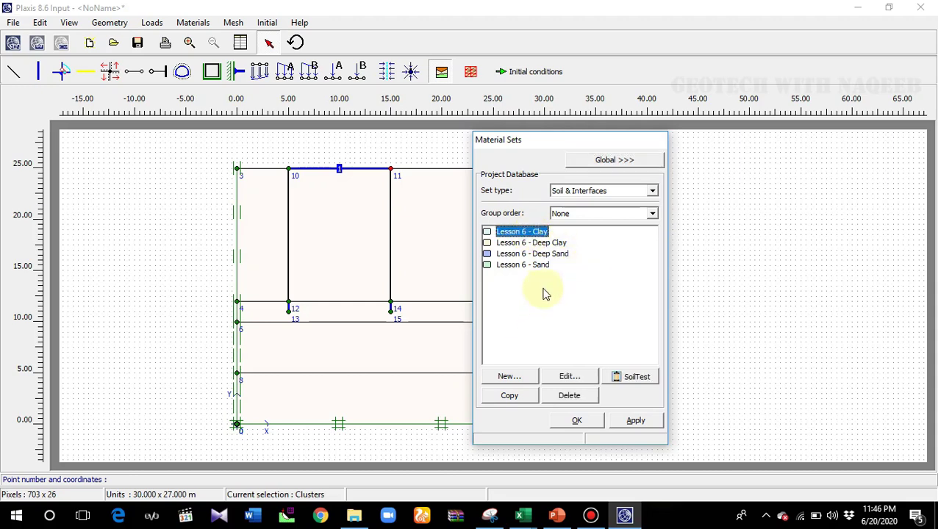
pyautogui.click(616, 161)
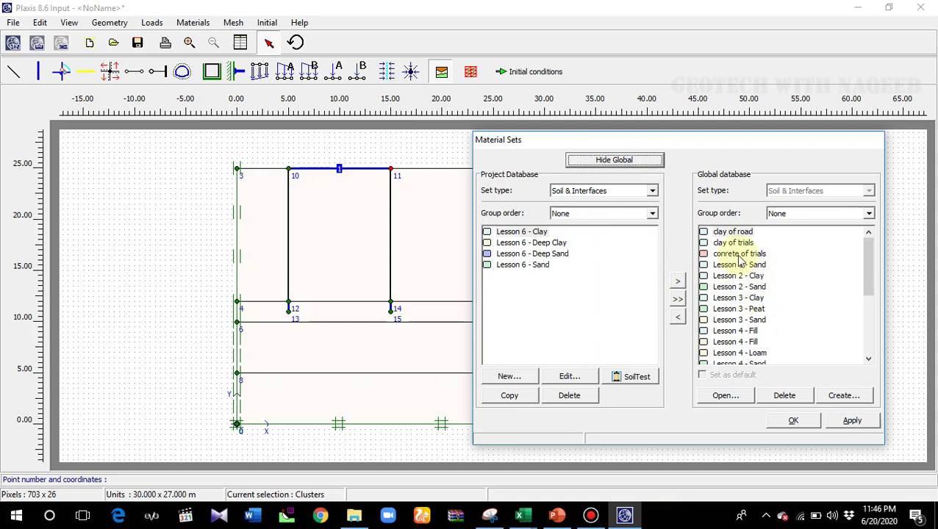
pyautogui.click(609, 160)
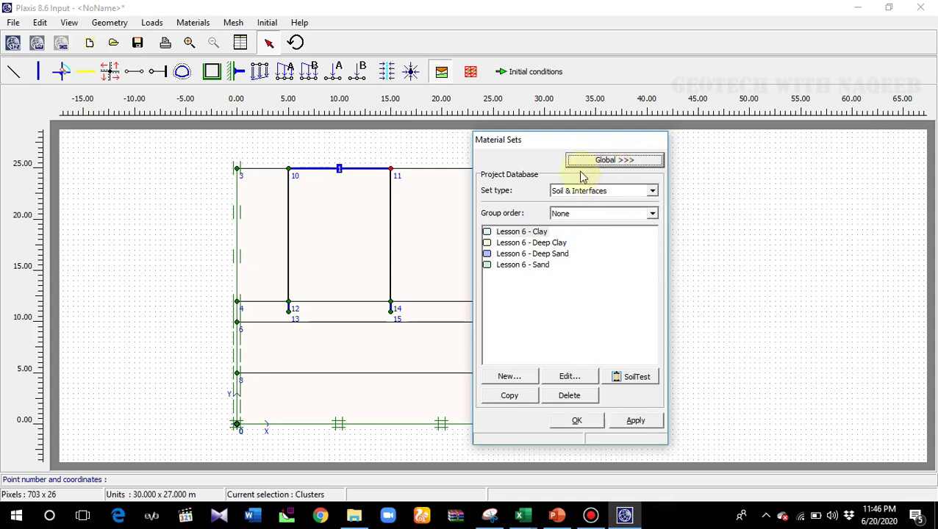
pyautogui.moveTo(577, 150); pyautogui.dragTo(678, 156)
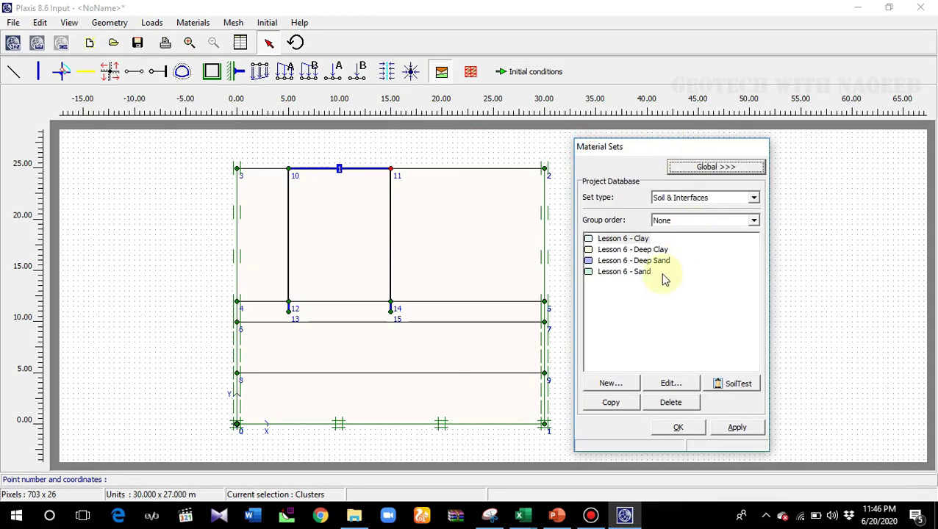
# Check the general properties and strength and stiffness parameters of the Lesson 6 - Clay set against the PowerPoint example.
pyautogui.click(635, 239)
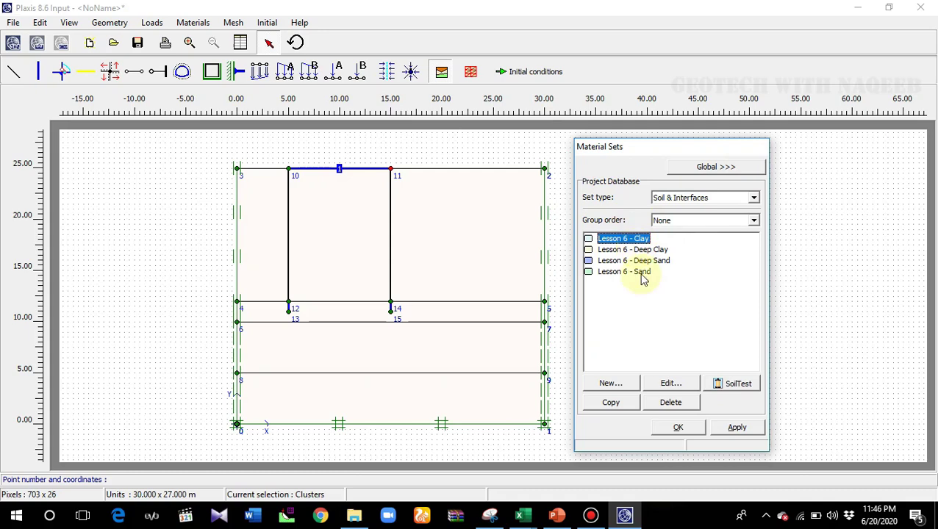
pyautogui.click(667, 386)
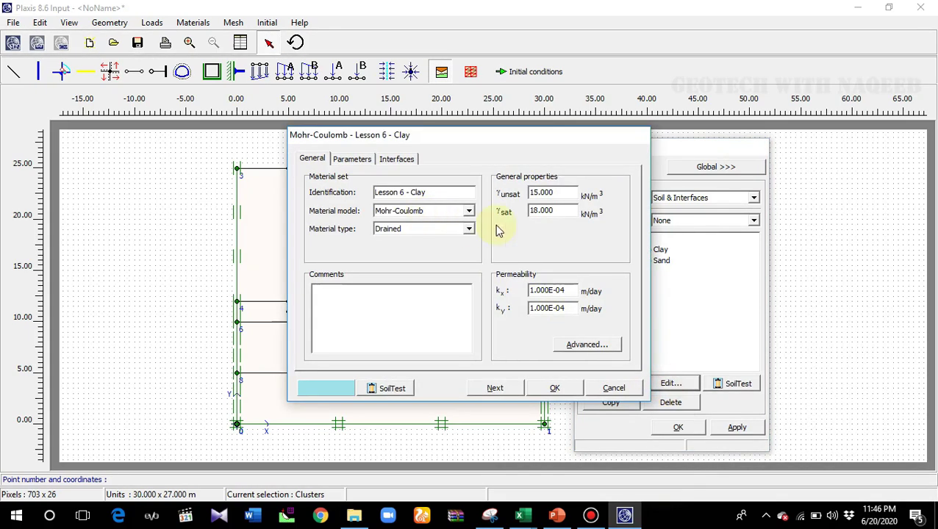
pyautogui.click(556, 515)
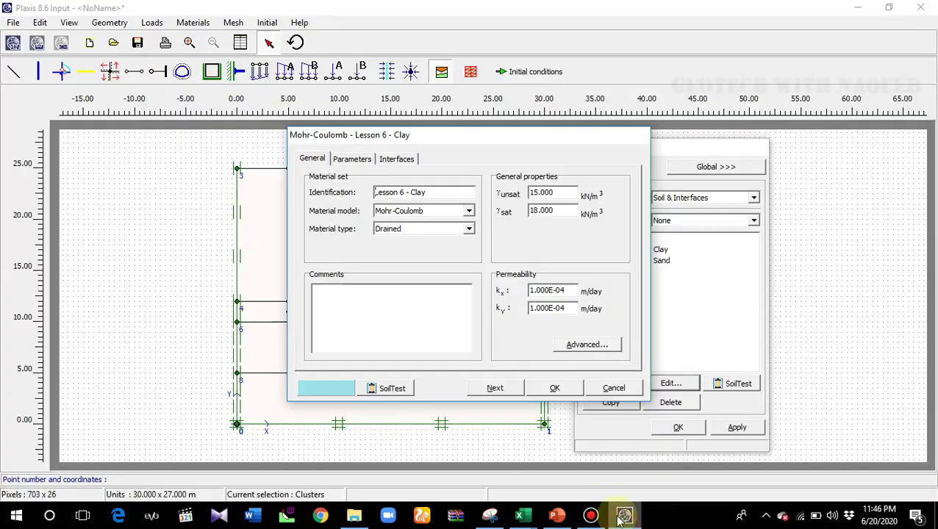
pyautogui.click(625, 516)
pyautogui.click(345, 160)
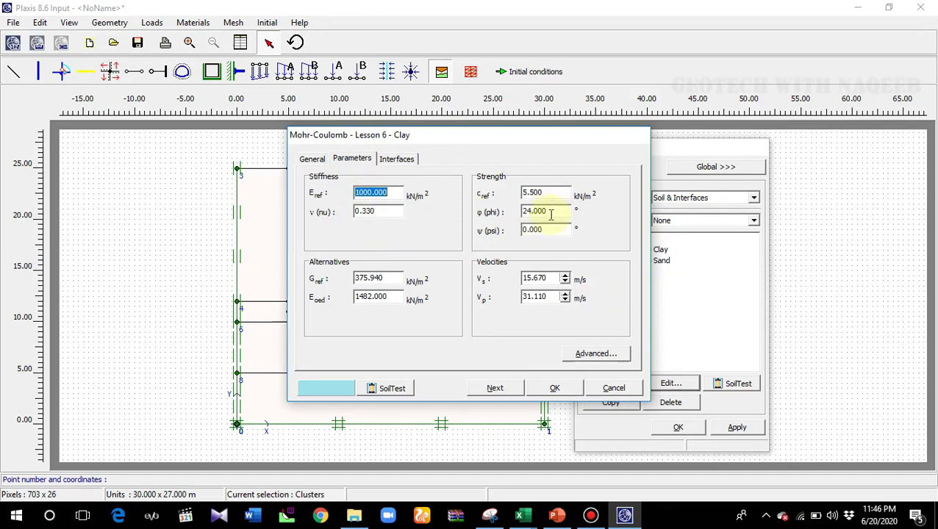
pyautogui.click(555, 388)
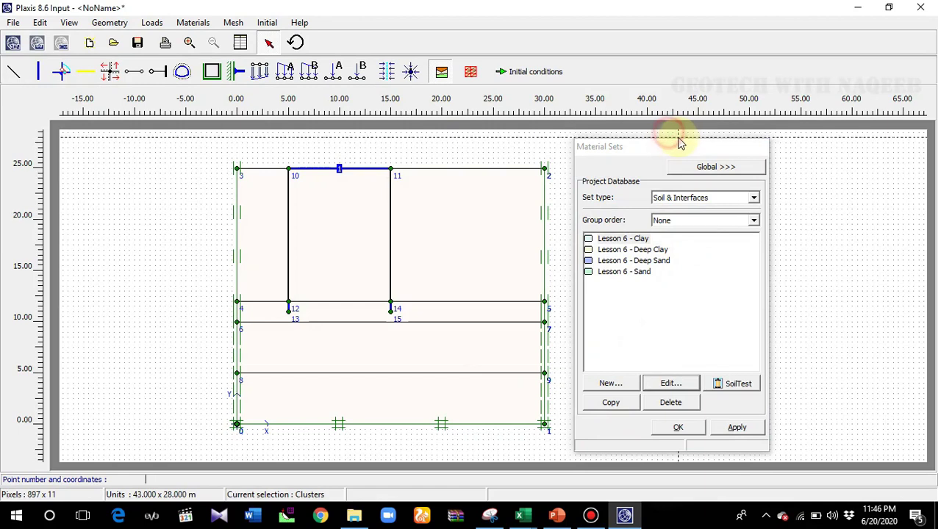
# Assign Lesson 6 - Clay to the top layer, Sand to the second, Deep Clay to the third and Deep Sand to the bottom layer.
pyautogui.moveTo(670, 147); pyautogui.dragTo(731, 147)
pyautogui.moveTo(693, 242); pyautogui.dragTo(493, 239)
pyautogui.moveTo(720, 251); pyautogui.dragTo(464, 349)
pyautogui.click(694, 261)
pyautogui.moveTo(694, 261); pyautogui.dragTo(486, 397)
pyautogui.moveTo(690, 274); pyautogui.dragTo(486, 323)
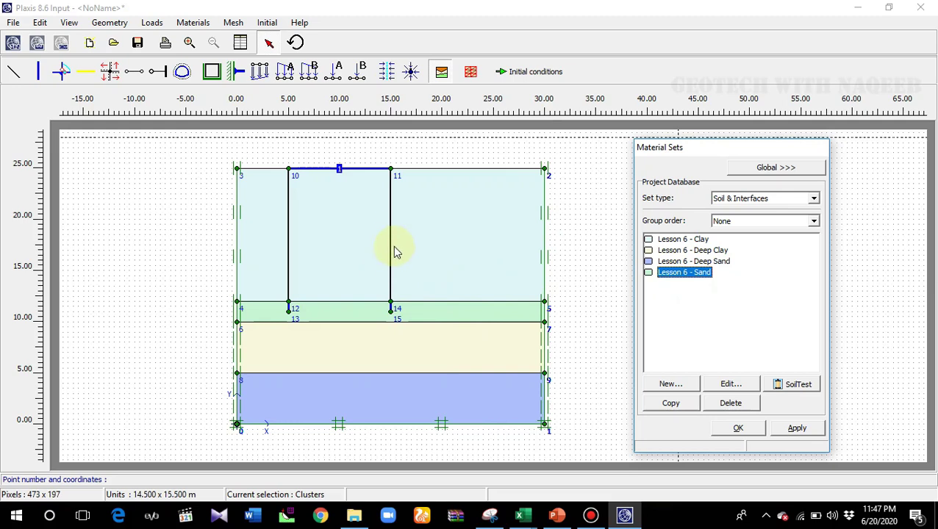
# Switch the material sets to Plates and show the global database in full beside the project database.
pyautogui.click(815, 203)
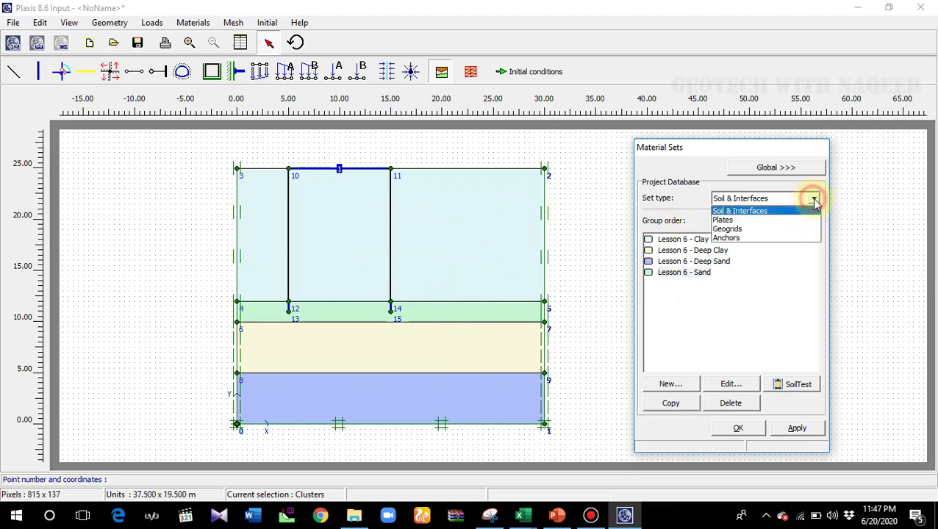
pyautogui.click(754, 223)
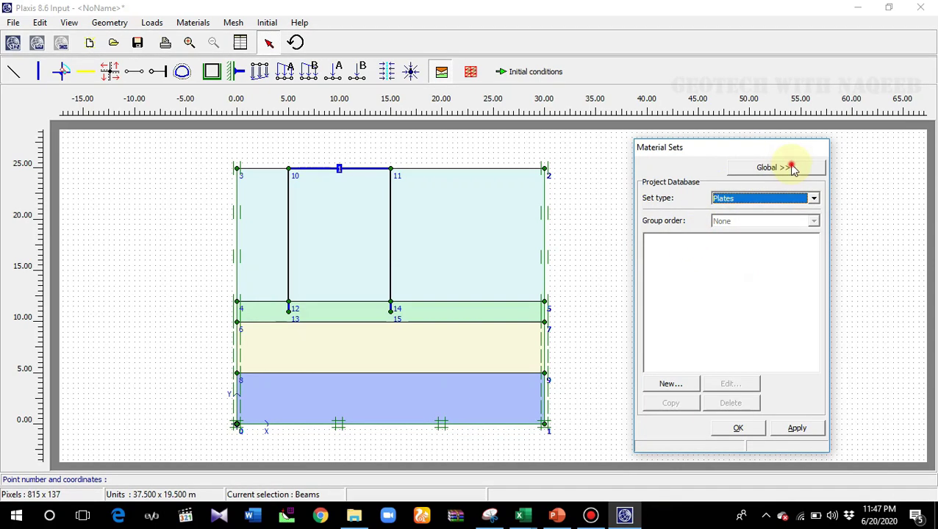
pyautogui.click(793, 168)
pyautogui.moveTo(839, 149); pyautogui.dragTo(659, 147)
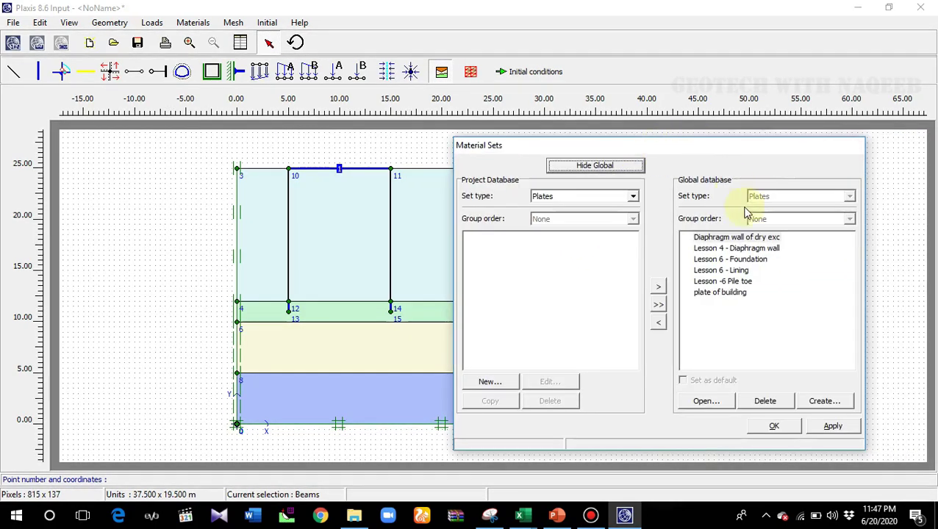
# Copy the Lesson 6 - Lining, Lesson 6 - Foundation and Lesson -6 Pile toe plate sets into the project database, and hide the global database.
pyautogui.click(735, 271)
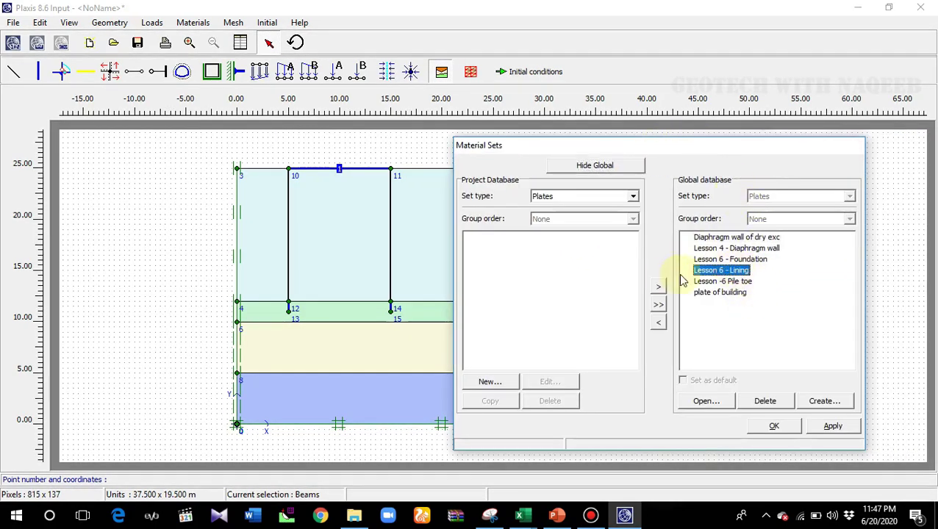
pyautogui.click(659, 324)
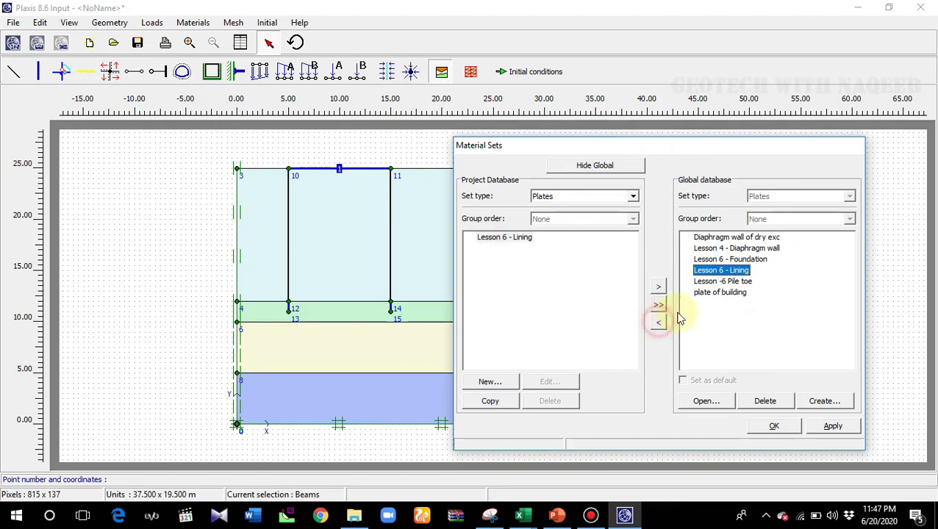
pyautogui.click(729, 261)
pyautogui.click(658, 323)
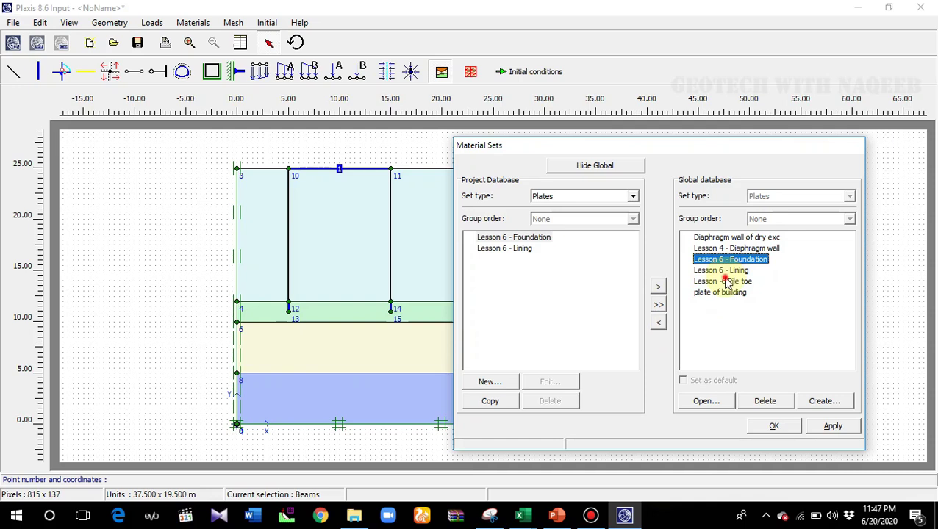
pyautogui.click(727, 282)
pyautogui.click(658, 324)
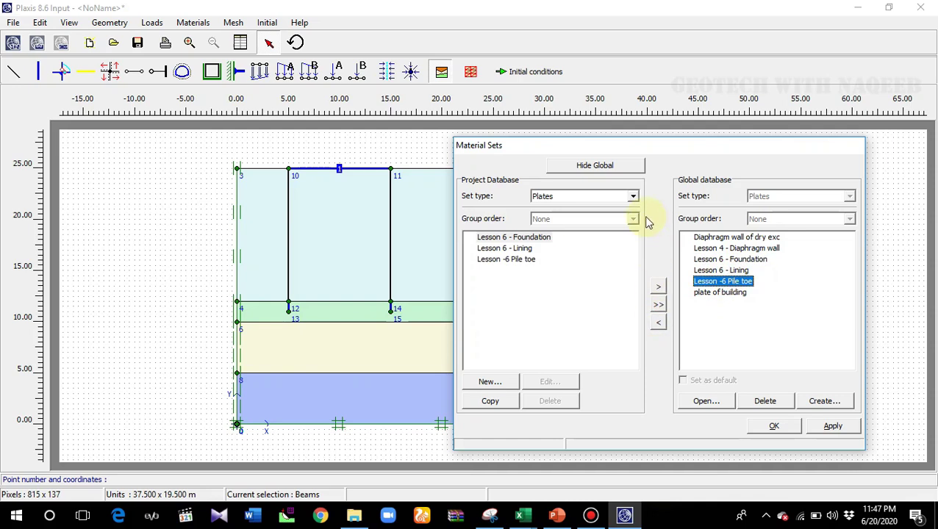
pyautogui.click(635, 164)
pyautogui.moveTo(607, 145); pyautogui.dragTo(757, 150)
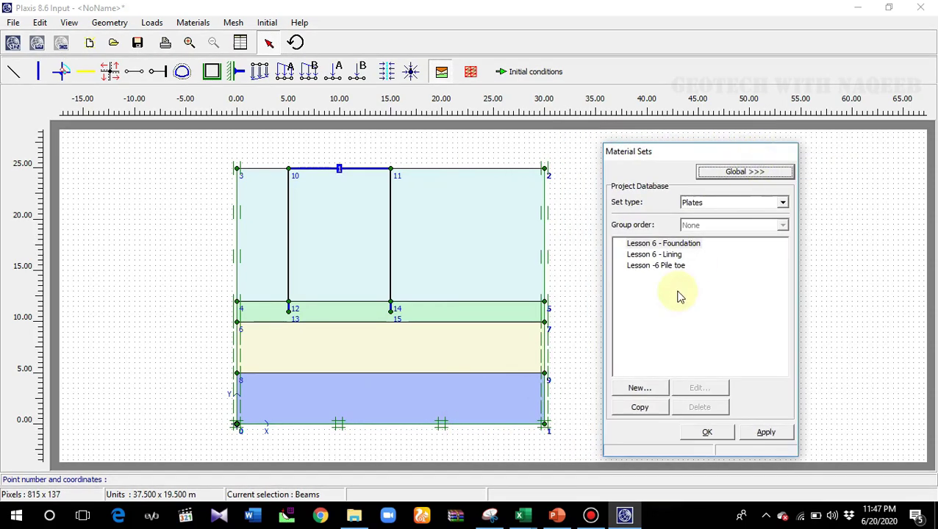
# Switch to PowerPoint to read the plate material properties slide, and return to Plaxis.
pyautogui.click(557, 515)
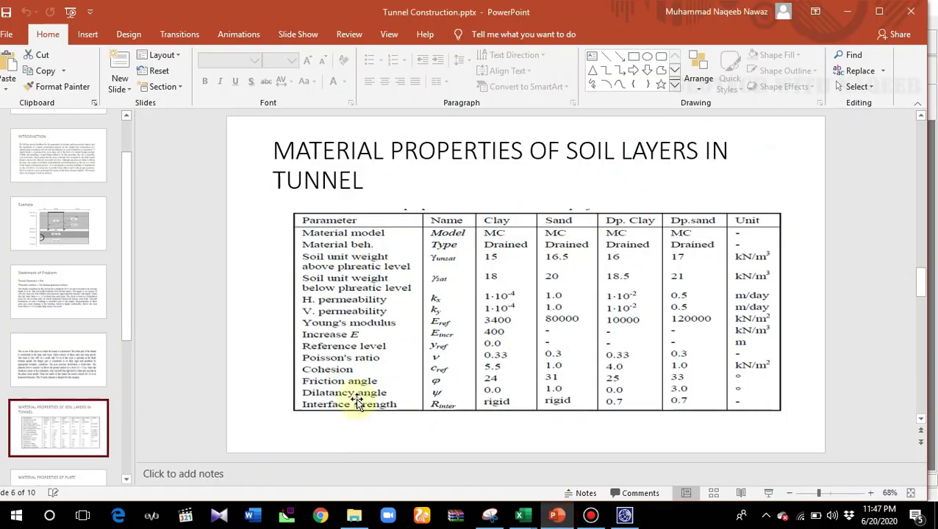
pyautogui.scroll(-1, 78, 430)
pyautogui.click(69, 465)
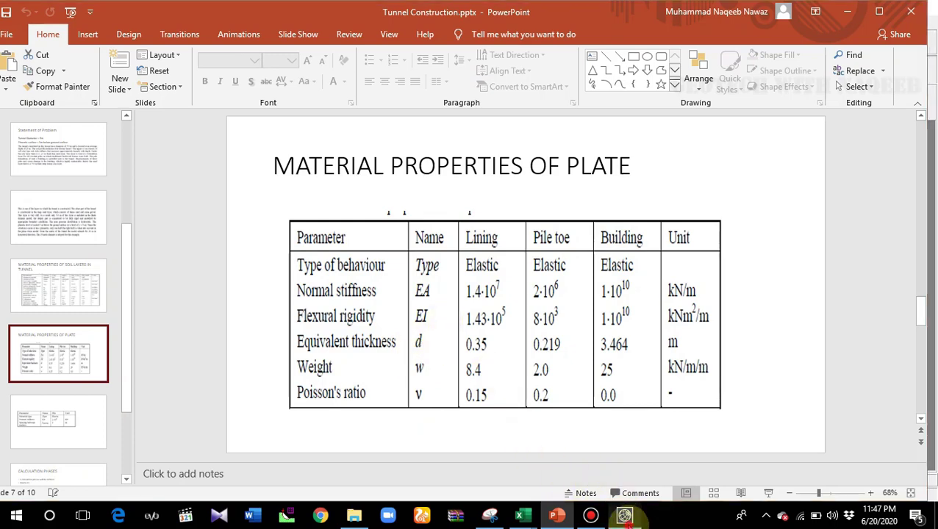
pyautogui.click(625, 515)
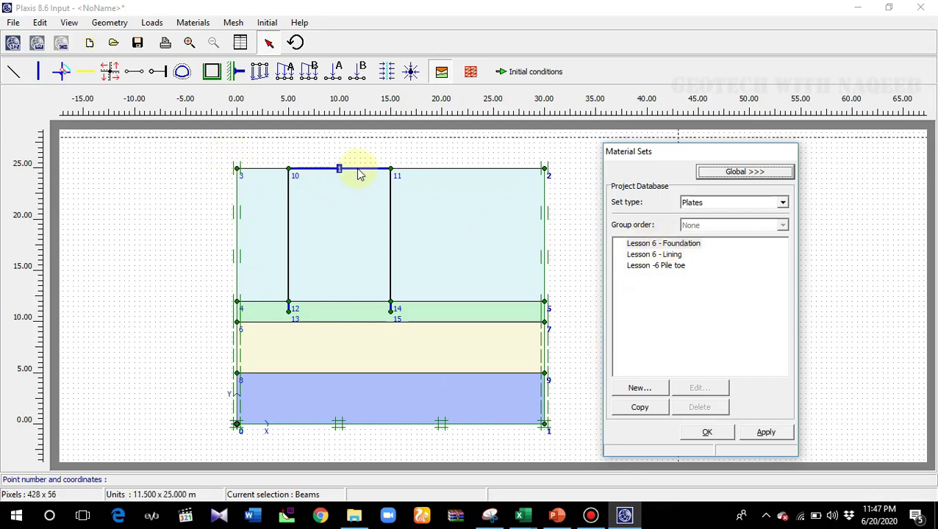
# Rename the project's Lesson 6 - Foundation plate set as Lesson 6 - Building.
pyautogui.click(690, 243)
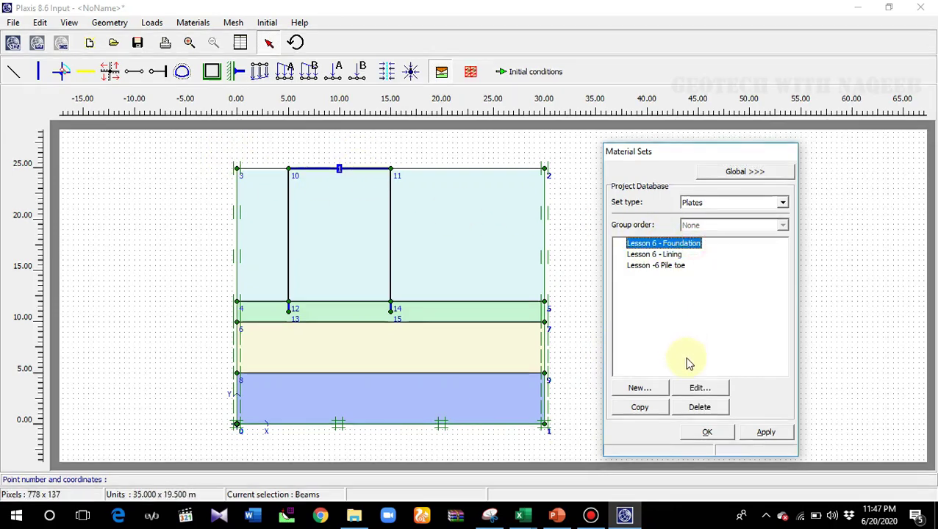
pyautogui.click(695, 388)
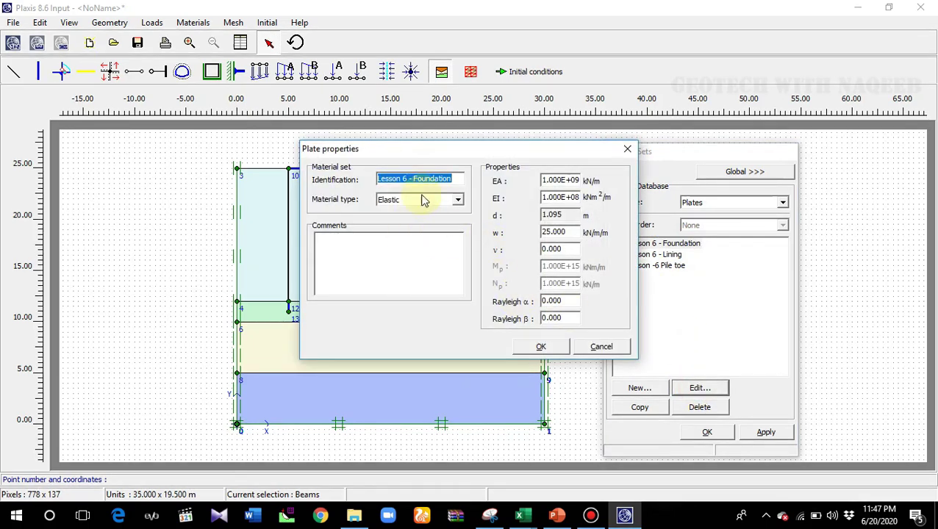
pyautogui.click(456, 179)
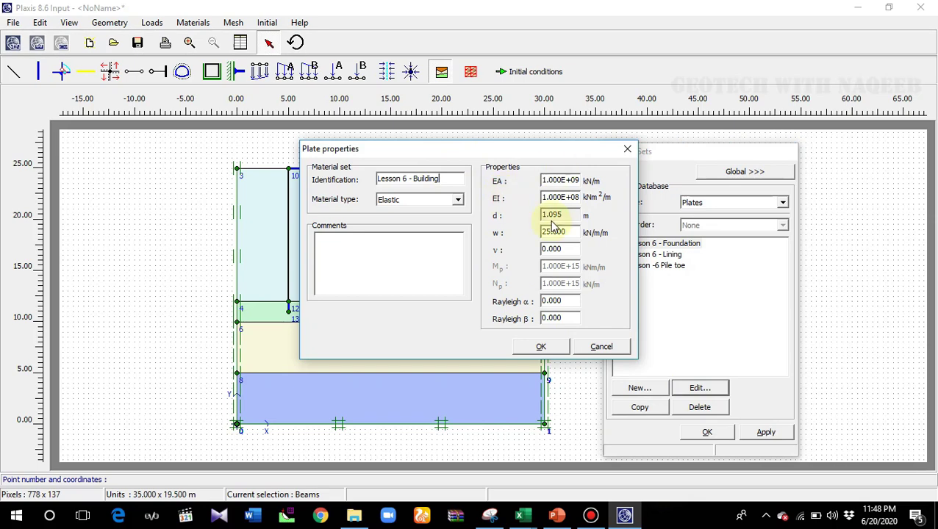
pyautogui.click(542, 347)
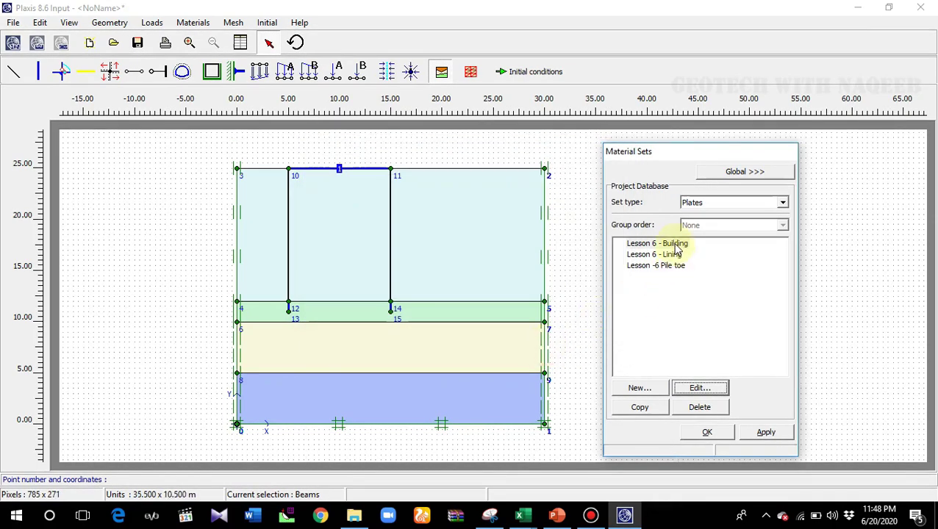
# Assign Lesson 6 - Building to the surface plate and Lesson -6 Pile toe to the short plates at both pile ends.
pyautogui.moveTo(676, 249); pyautogui.dragTo(351, 179)
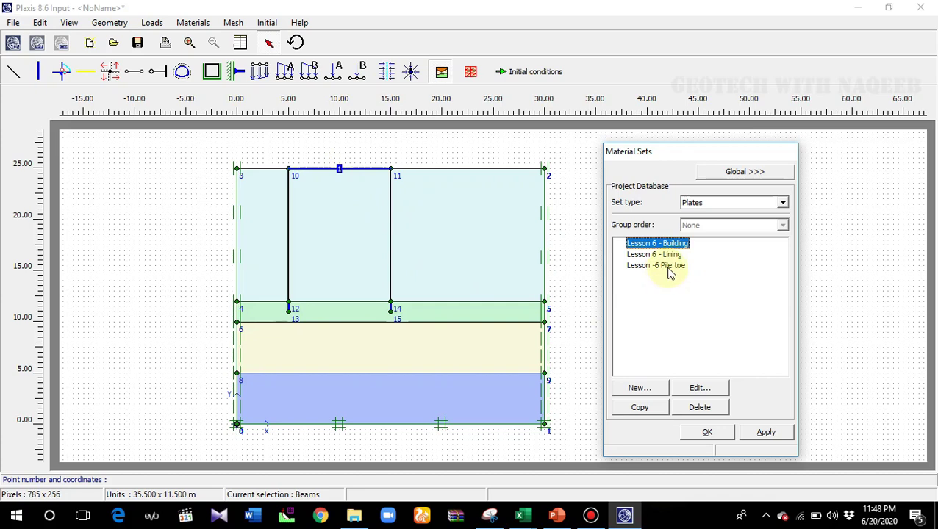
pyautogui.click(668, 269)
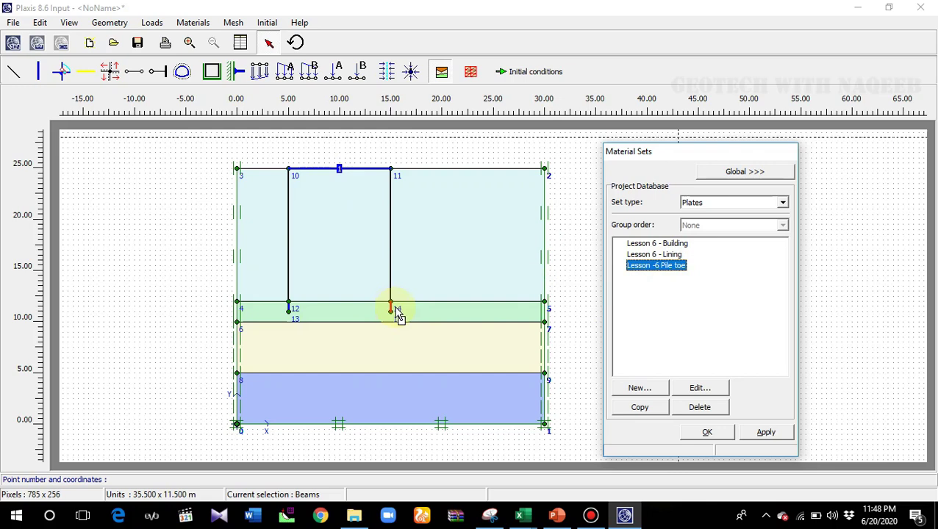
pyautogui.click(659, 275)
pyautogui.moveTo(660, 270); pyautogui.dragTo(292, 313)
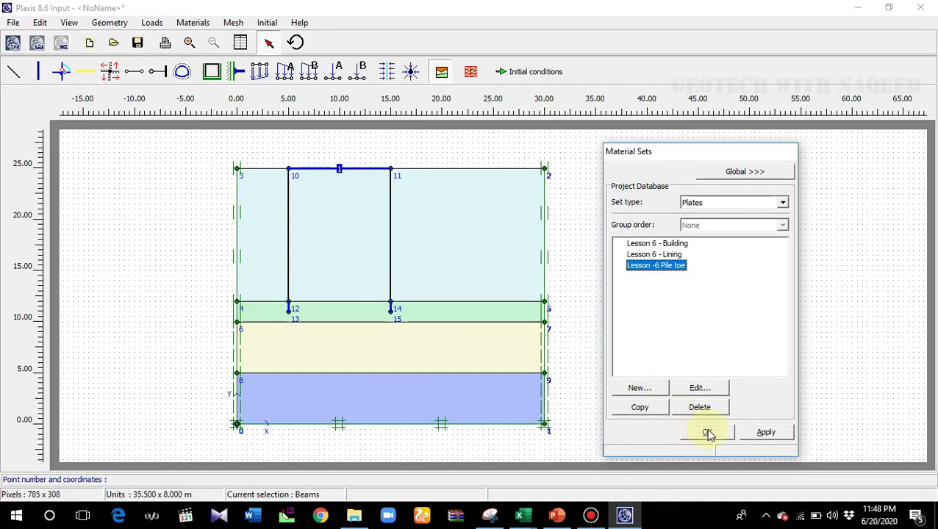
# Switch the material sets to Anchors and copy Lesson 6 - Pile from the global database into the project database.
pyautogui.click(782, 203)
pyautogui.click(712, 242)
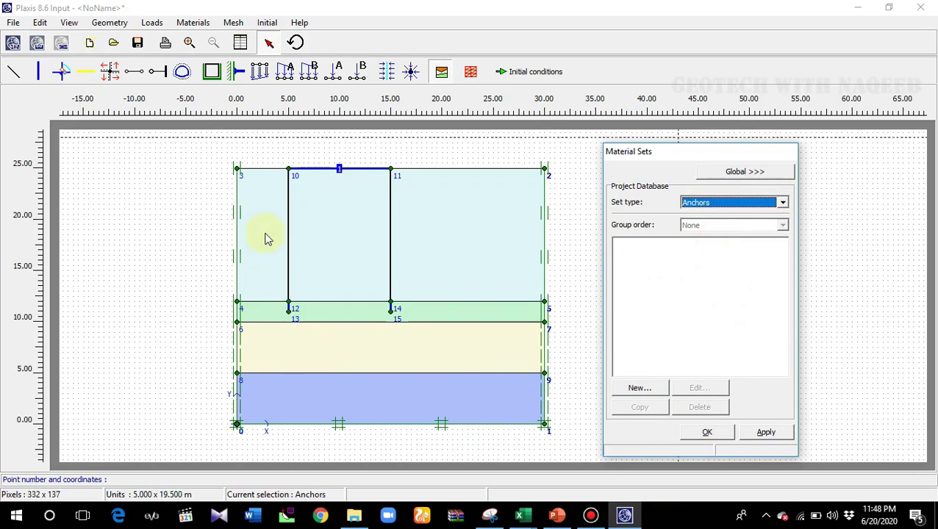
pyautogui.click(751, 172)
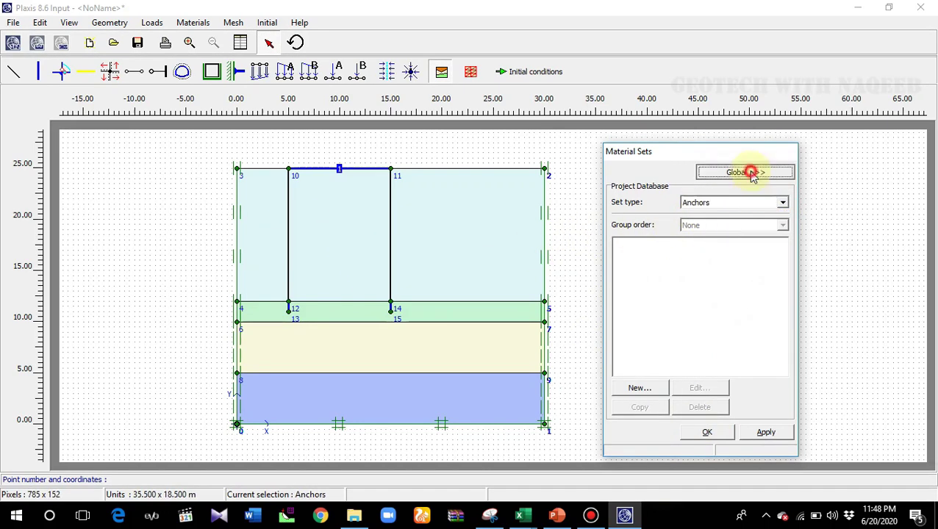
pyautogui.click(868, 266)
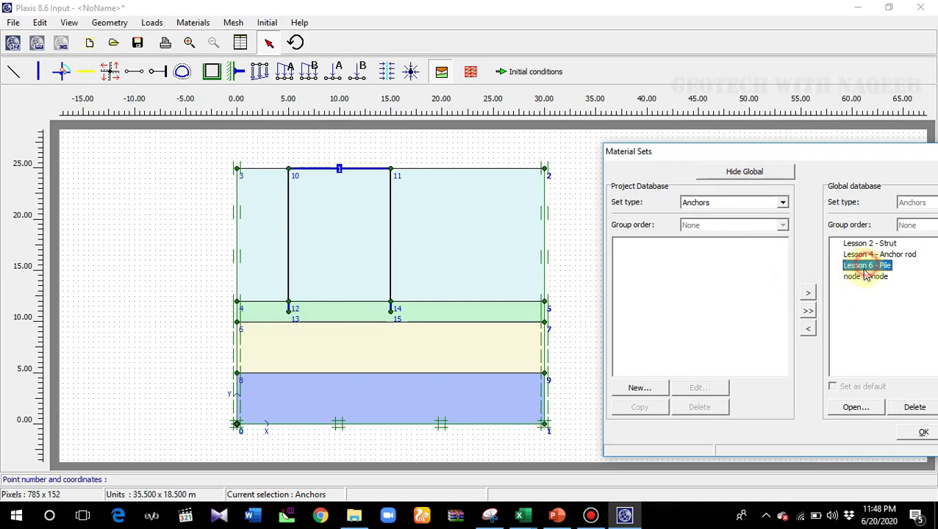
pyautogui.click(808, 329)
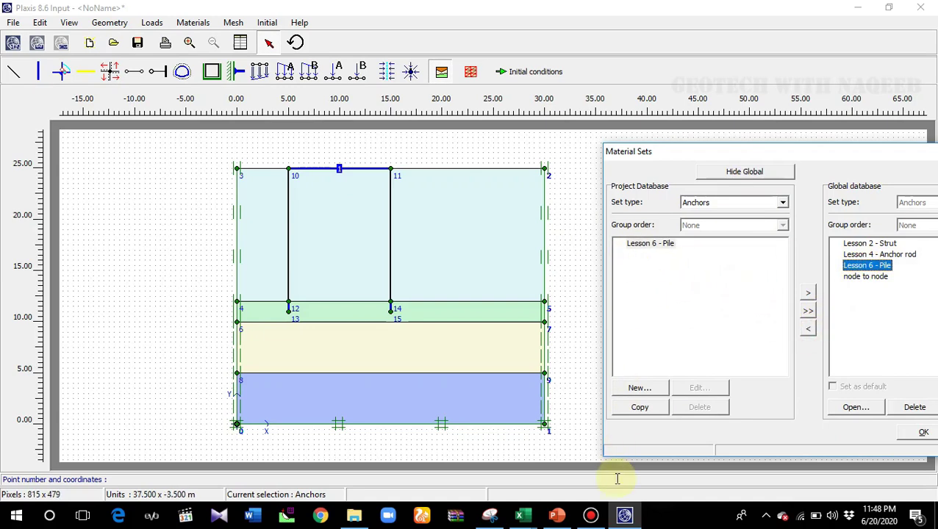
# Switch to PowerPoint to read the pile material properties slide, and return to Plaxis.
pyautogui.click(557, 515)
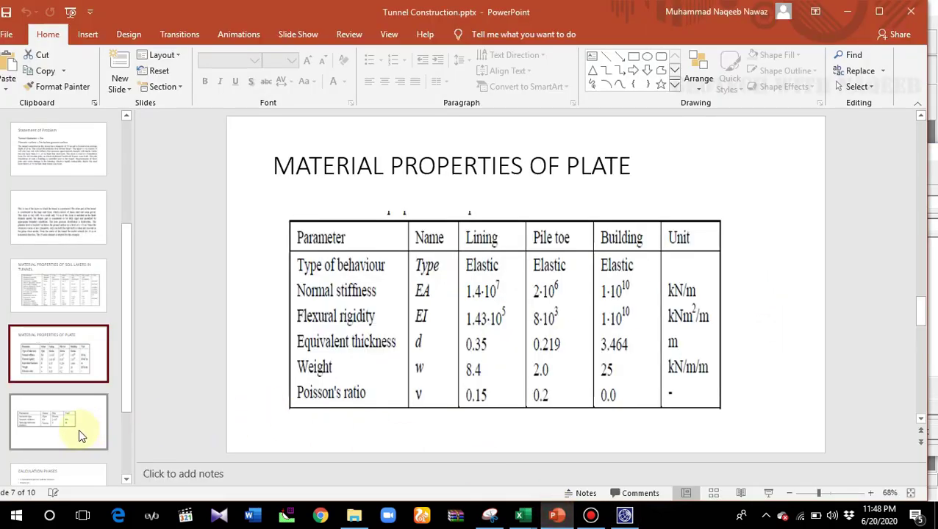
pyautogui.click(78, 430)
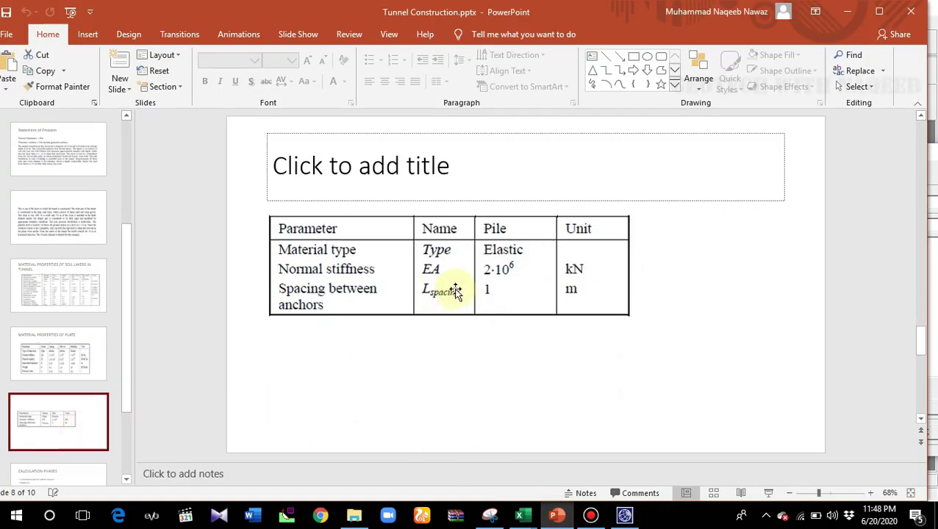
pyautogui.click(625, 515)
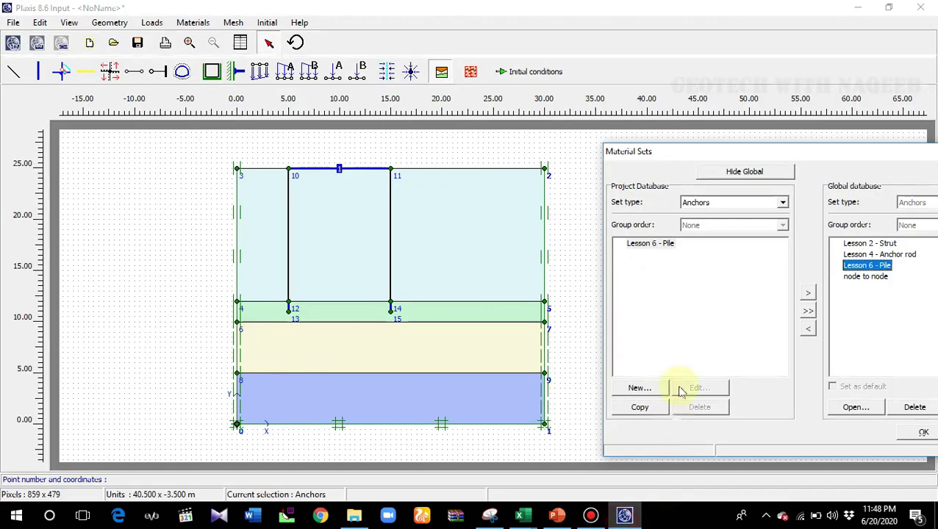
# Assign Lesson 6 - Pile to both vertical node-to-node anchors and close the material sets.
pyautogui.click(657, 246)
pyautogui.moveTo(658, 248); pyautogui.dragTo(402, 255)
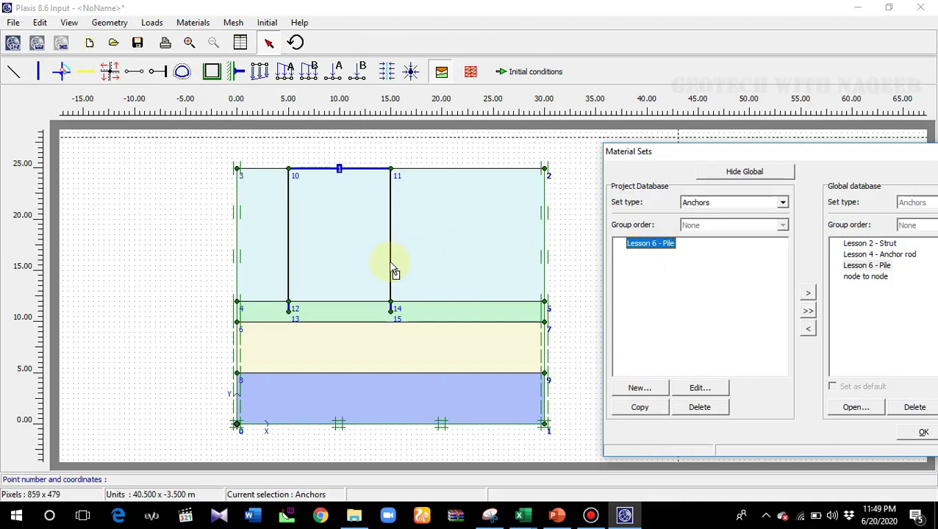
pyautogui.moveTo(395, 271); pyautogui.dragTo(551, 253)
pyautogui.moveTo(656, 245); pyautogui.dragTo(289, 274)
pyautogui.click(920, 433)
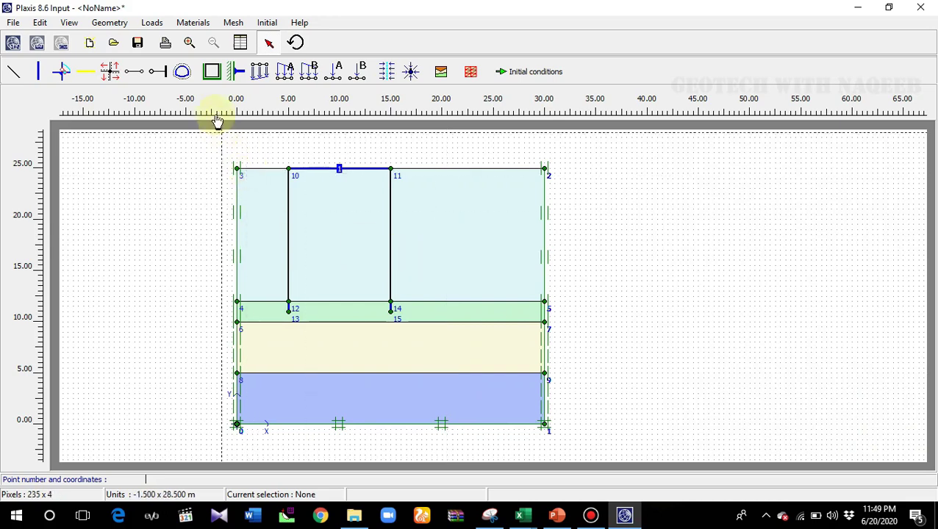
# Start a new tunnel in the Tunnel designer.
pyautogui.click(182, 71)
pyautogui.click(448, 112)
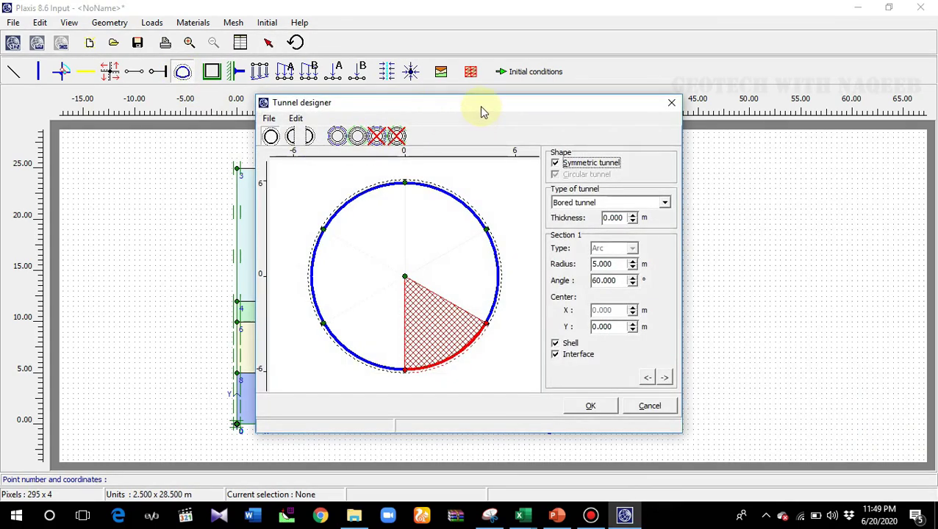
pyautogui.moveTo(481, 107); pyautogui.dragTo(481, 123)
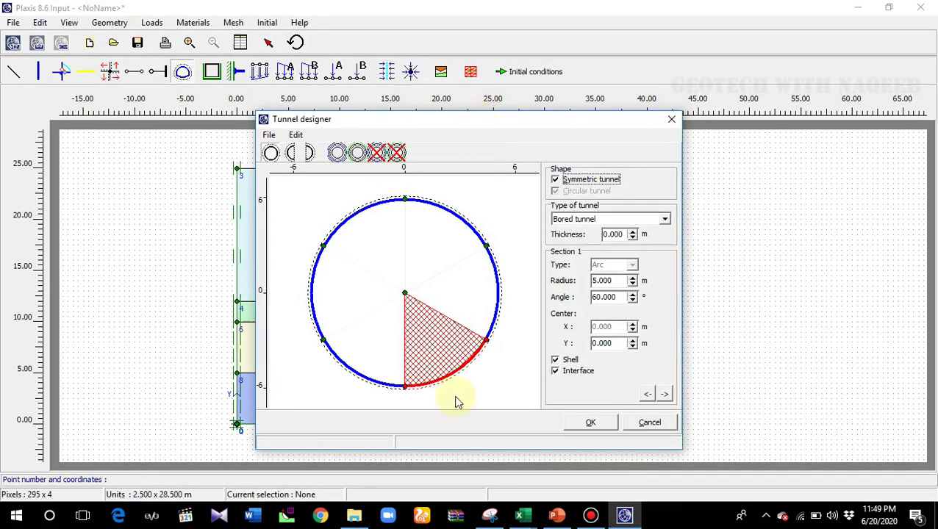
# Switch to PowerPoint to read the tunnel diameter and phreatic surface on the Statement of Problem slide, and return to Plaxis.
pyautogui.click(556, 515)
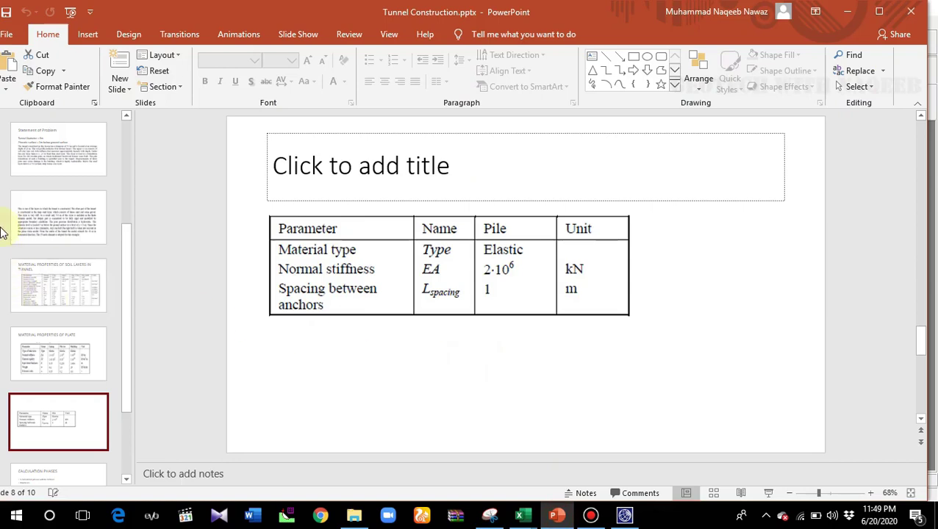
pyautogui.scroll(3, 74, 235)
pyautogui.click(76, 189)
pyautogui.click(77, 231)
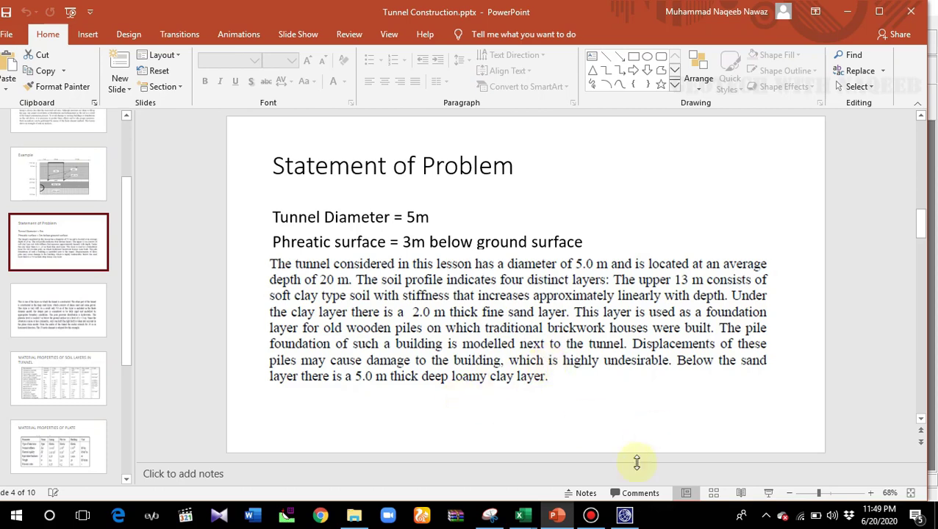
pyautogui.click(624, 516)
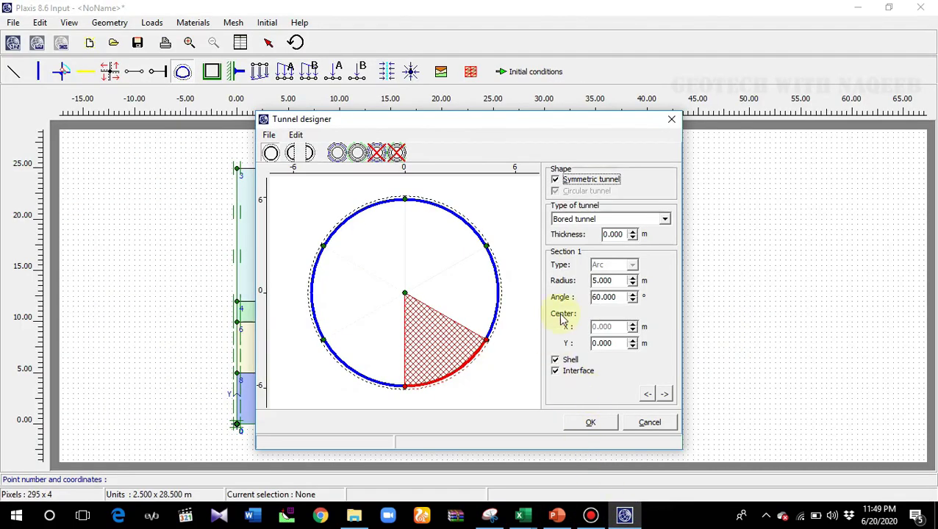
# Make the tunnel a right half tunnel with a radius of 2.5 m and a first section angle of 90°.
pyautogui.click(308, 153)
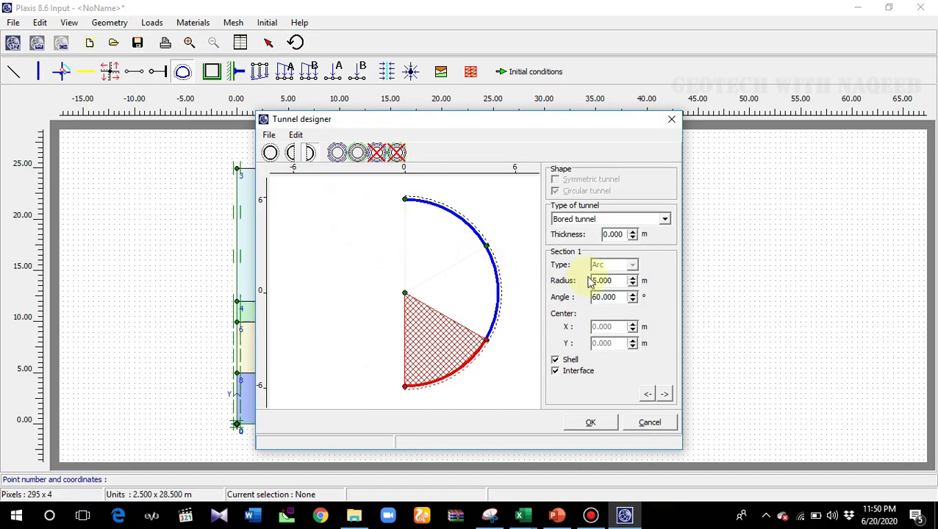
pyautogui.moveTo(605, 279); pyautogui.dragTo(590, 282)
pyautogui.press('Tab')
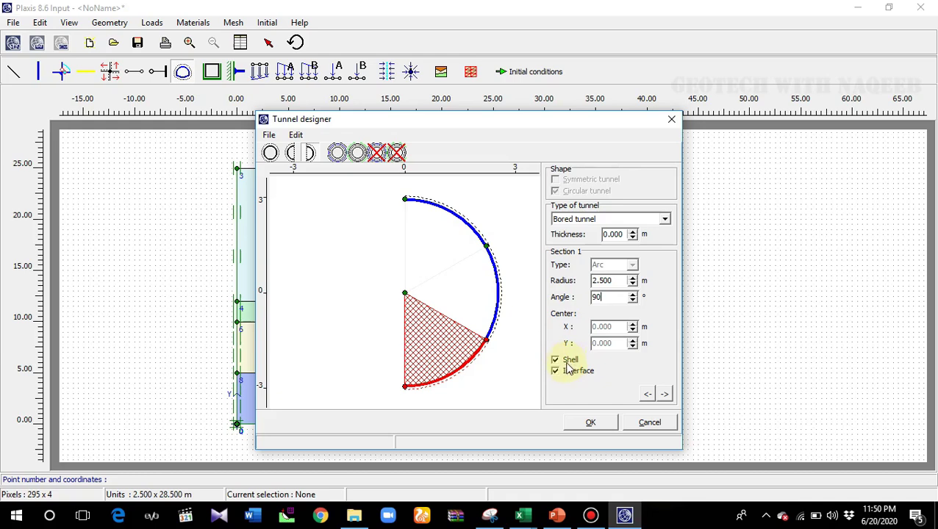
# Set the second section's angle to 90° and place the half tunnel with its reference point at (0, 5) on the model's left boundary.
pyautogui.click(664, 395)
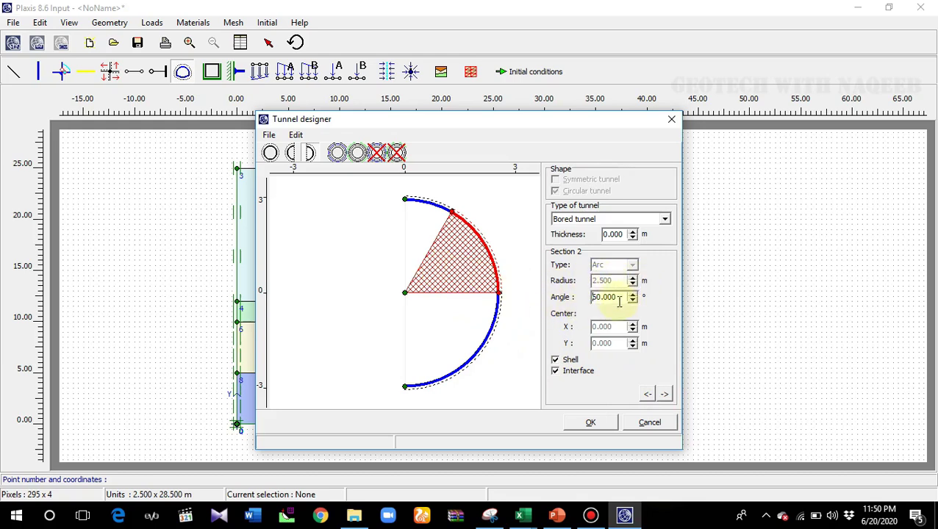
pyautogui.moveTo(619, 302); pyautogui.dragTo(586, 304)
pyautogui.write('90')
pyautogui.click(596, 423)
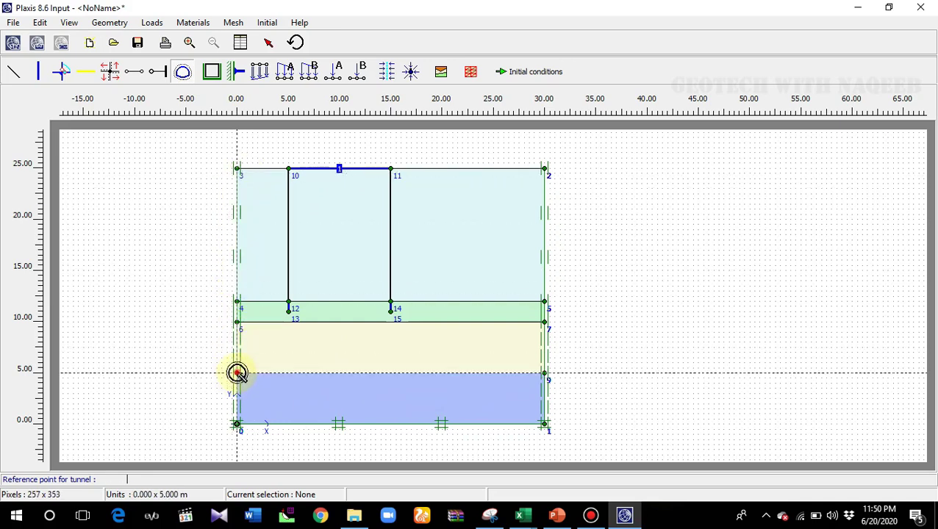
pyautogui.click(236, 373)
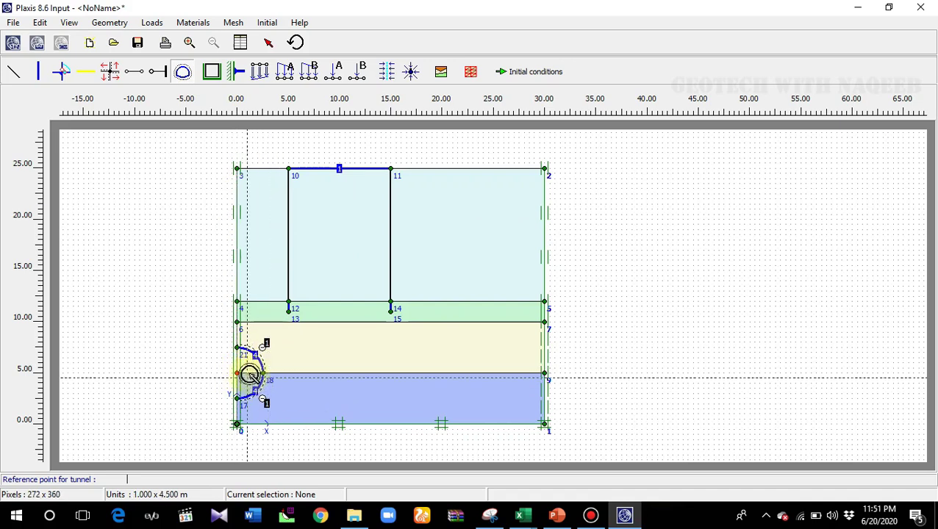
pyautogui.click(237, 373)
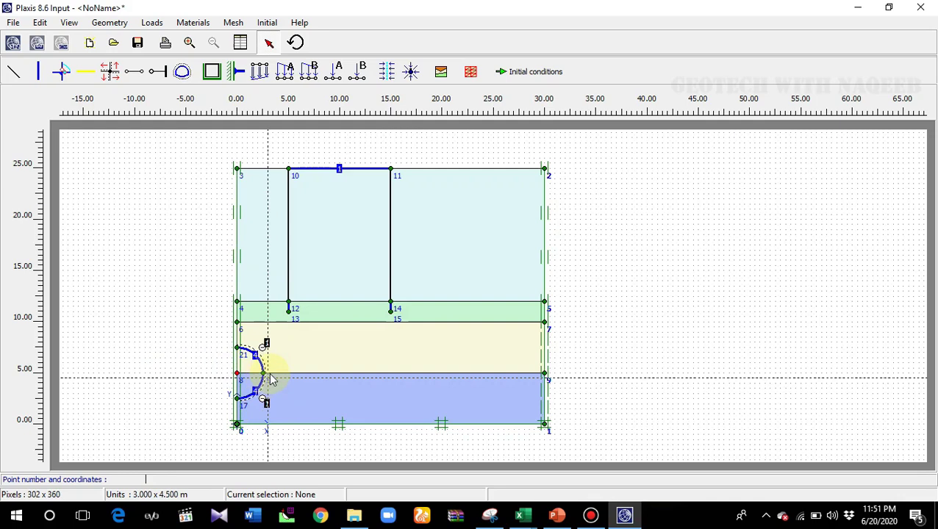
# Assign the plate material Lesson 6 - Lining to the tunnel shell and close the material sets.
pyautogui.click(441, 72)
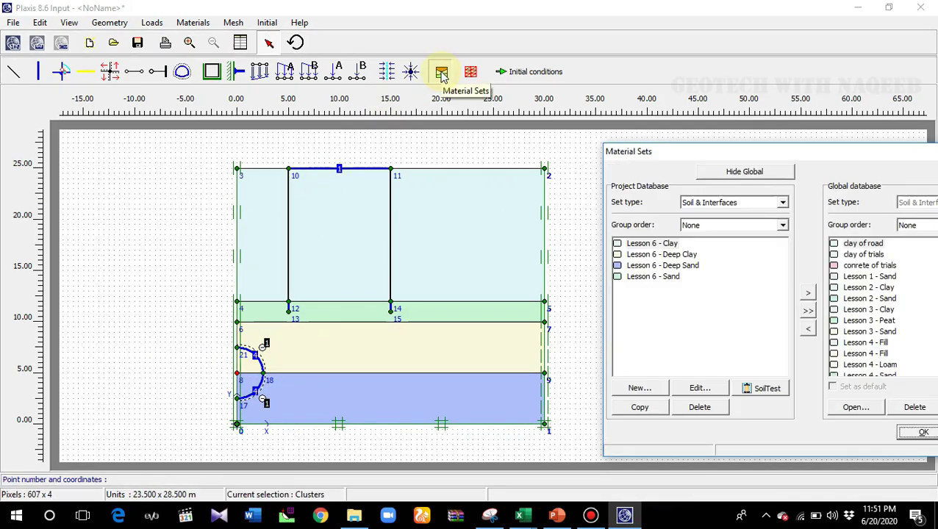
pyautogui.click(783, 203)
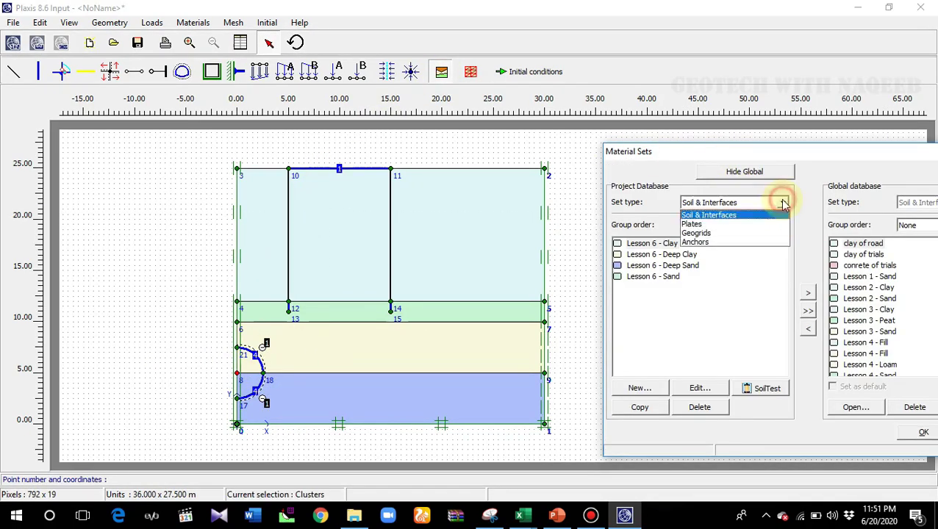
pyautogui.click(743, 227)
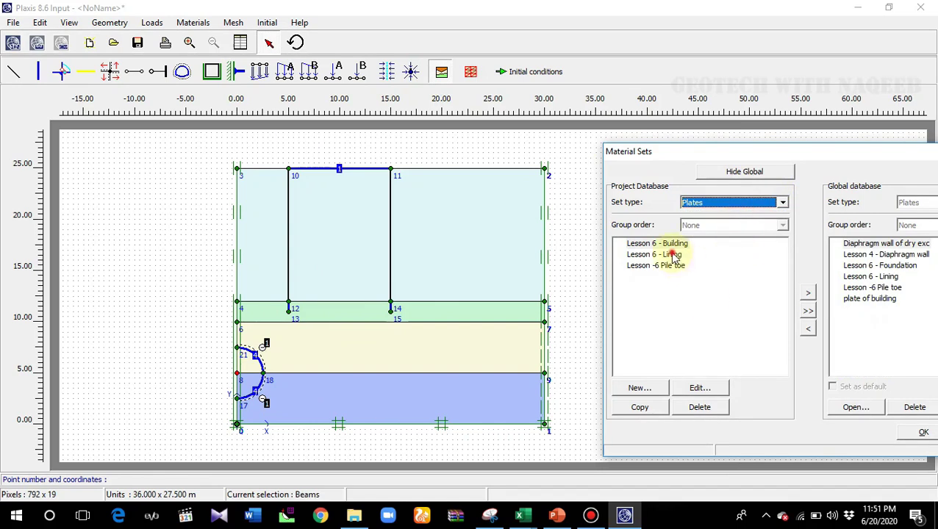
pyautogui.click(672, 255)
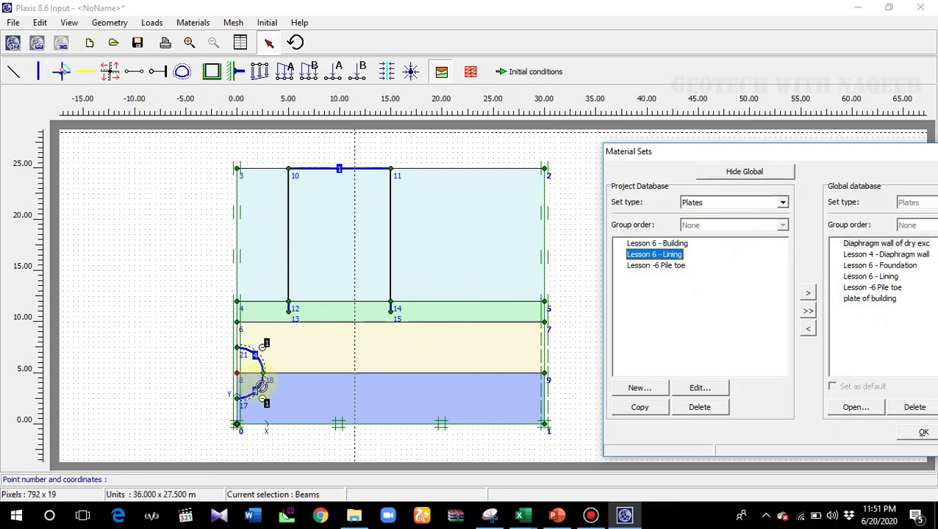
pyautogui.moveTo(261, 386); pyautogui.dragTo(265, 398)
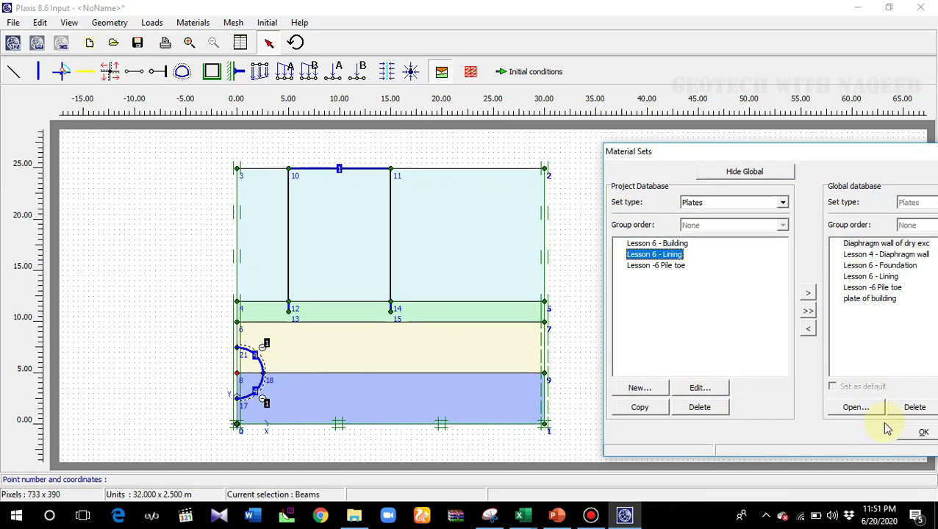
pyautogui.click(923, 433)
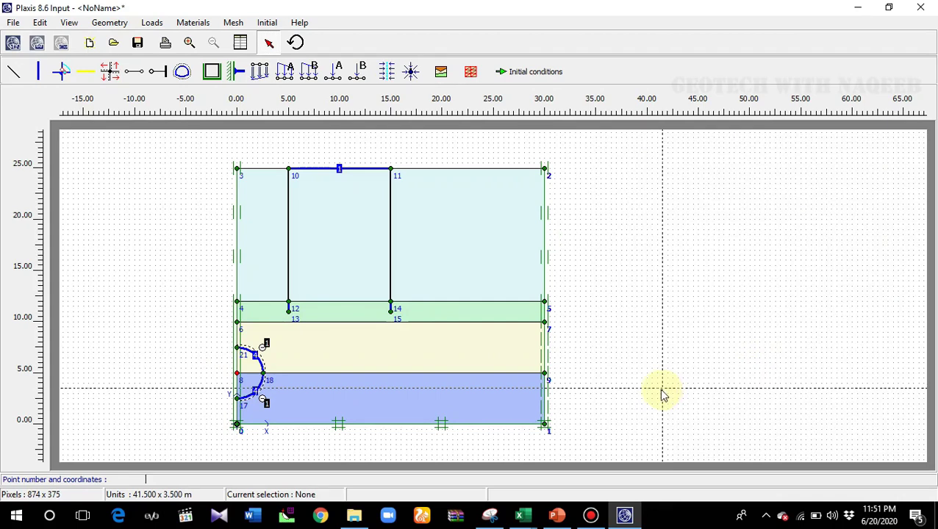
# Generate the finite element mesh and proceed to the initial conditions, accepting the water weight of 10 kN/m³.
pyautogui.click(471, 72)
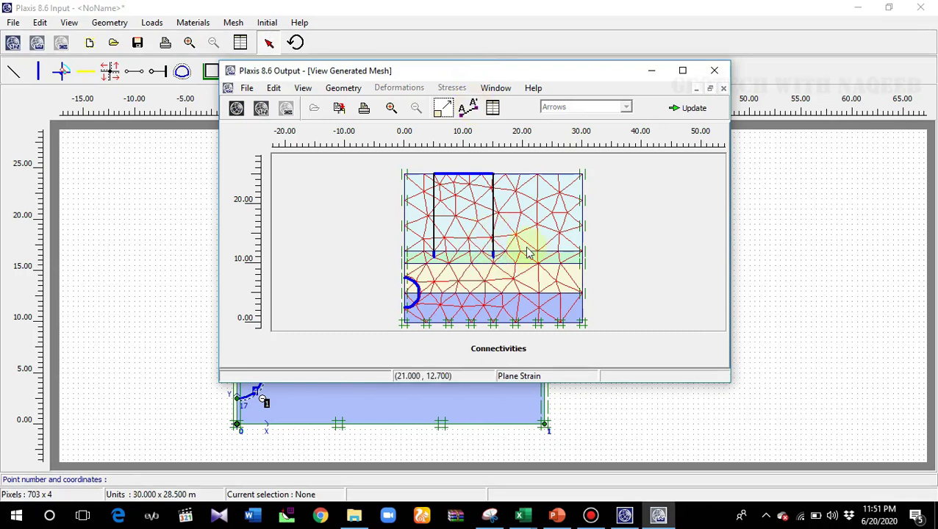
pyautogui.click(694, 109)
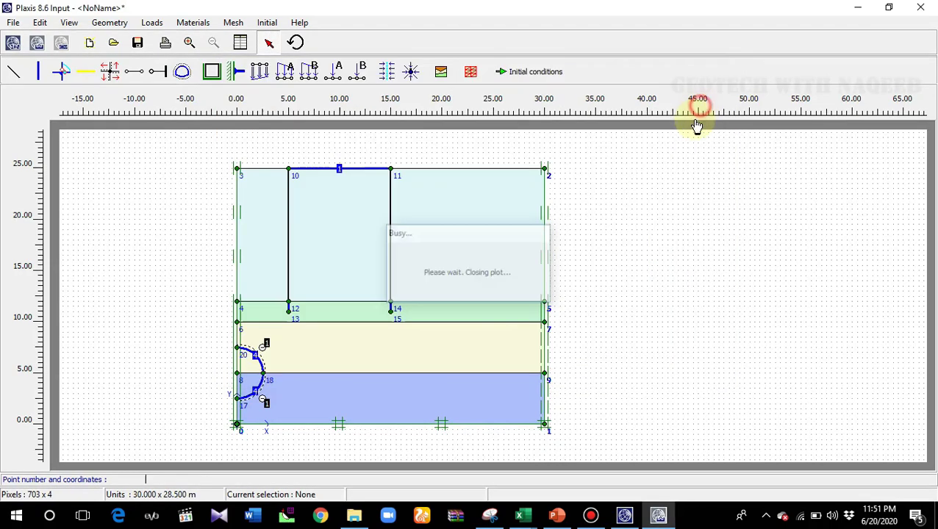
pyautogui.click(524, 71)
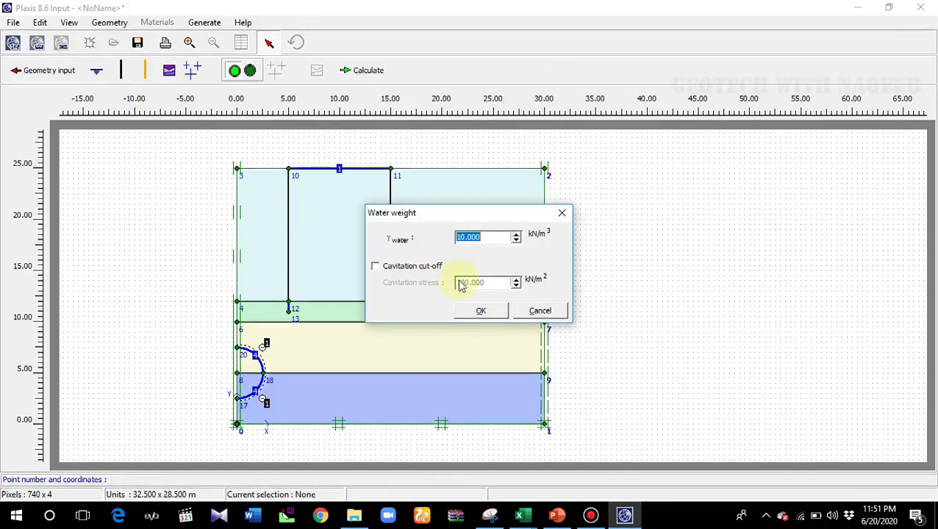
pyautogui.click(481, 313)
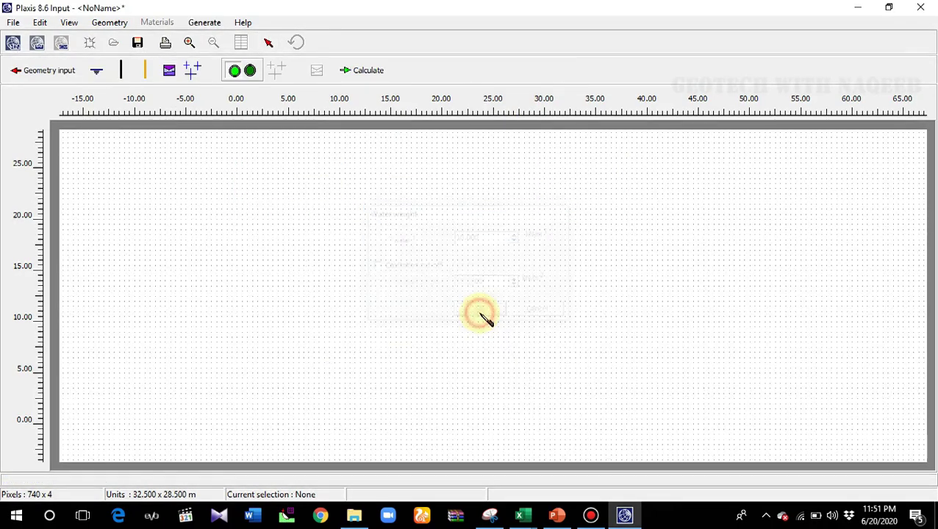
# Draw the general phreatic level from (0, 22) to (30, 22), 3 m below the ground surface.
pyautogui.click(240, 169)
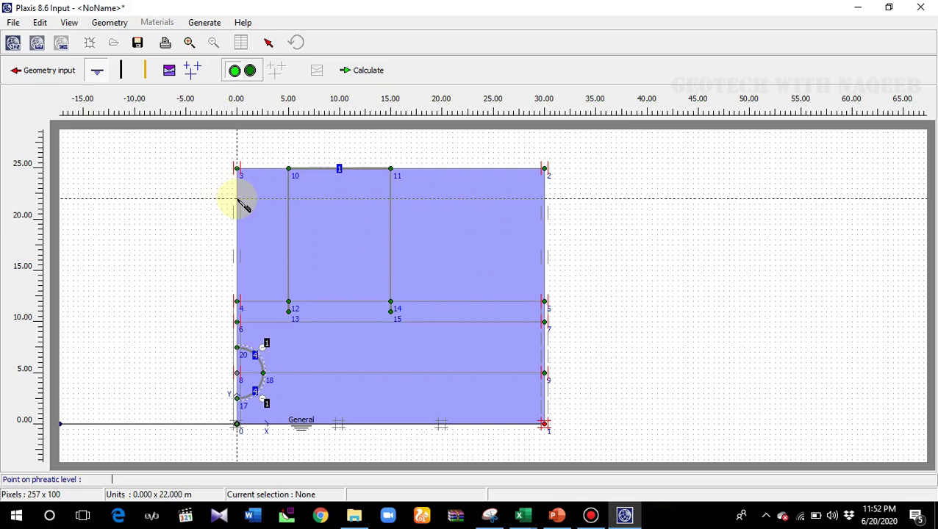
pyautogui.click(236, 199)
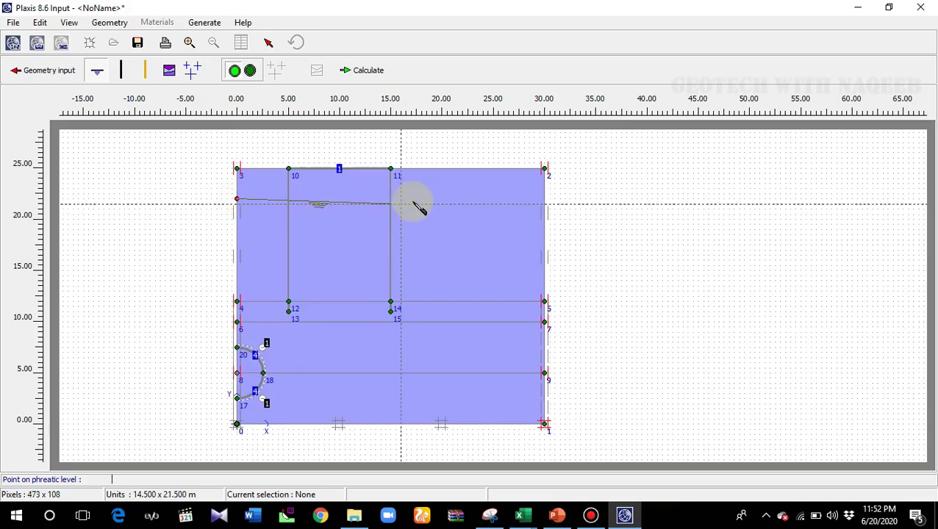
pyautogui.click(545, 199)
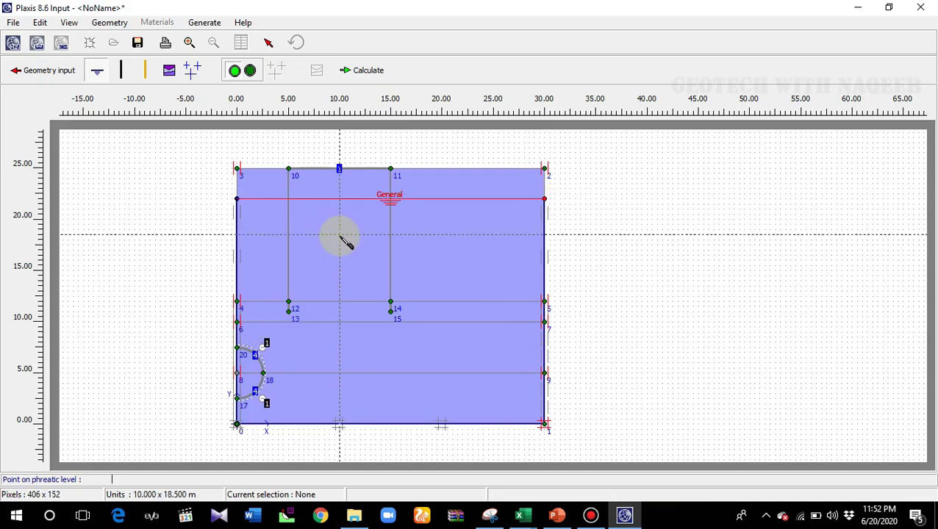
# Generate the water pressures by phreatic level and return from the pore pressure output to the initial conditions.
pyautogui.click(193, 69)
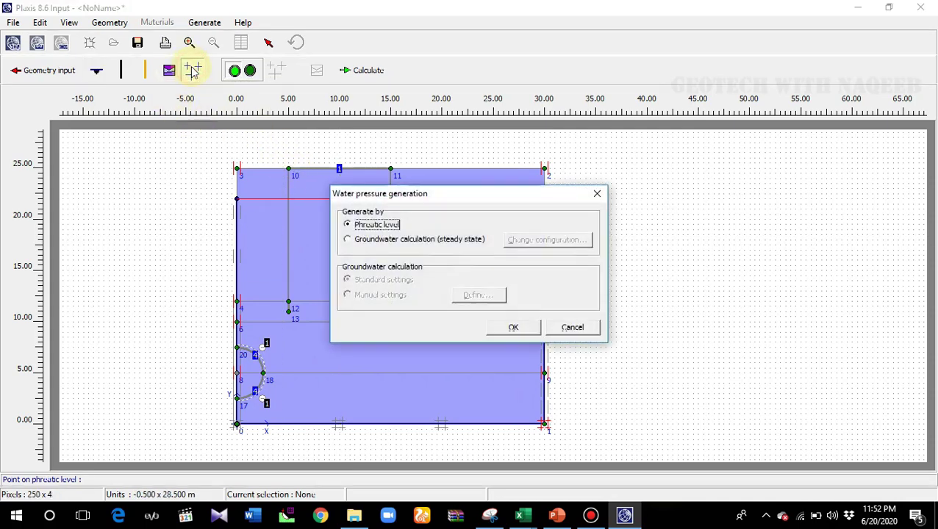
pyautogui.click(508, 328)
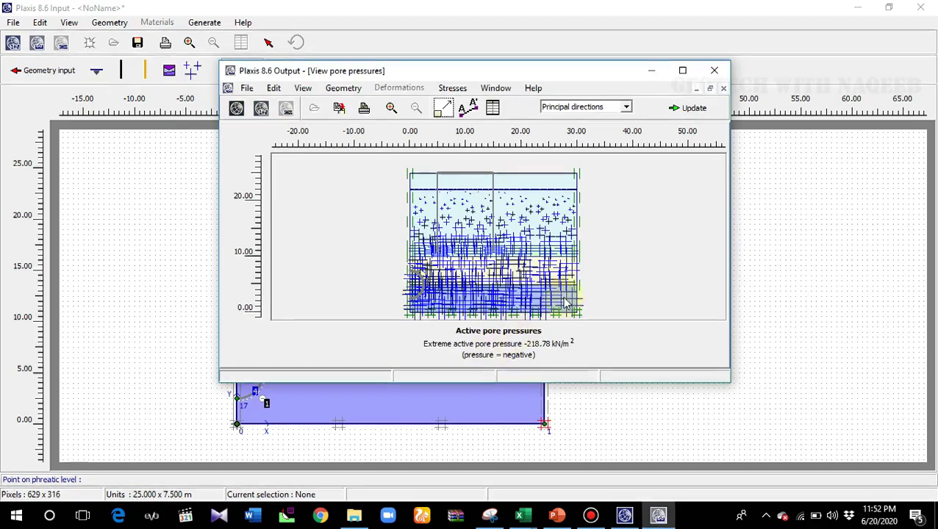
pyautogui.click(696, 108)
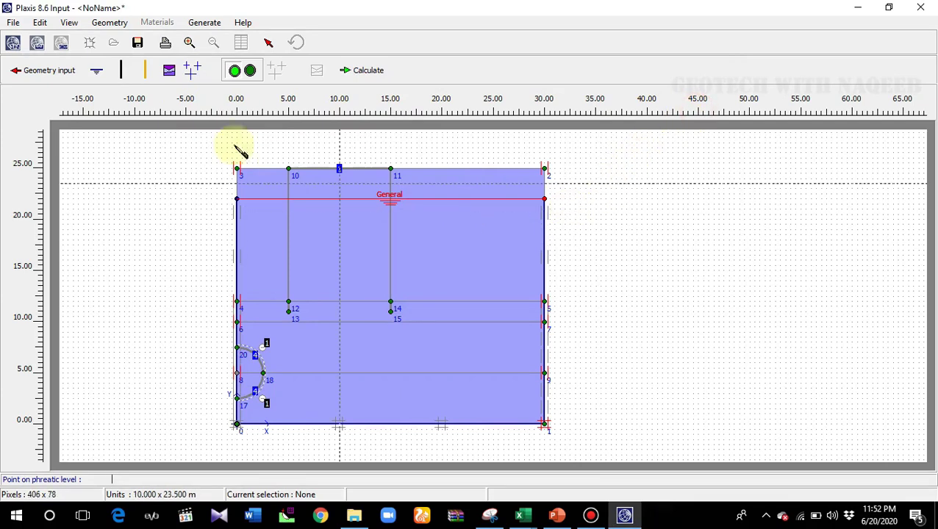
# Switch to the initial geometry configuration and generate the initial soil stresses with the K0-procedure, keeping ΣM-weight at 1.000.
pyautogui.click(250, 70)
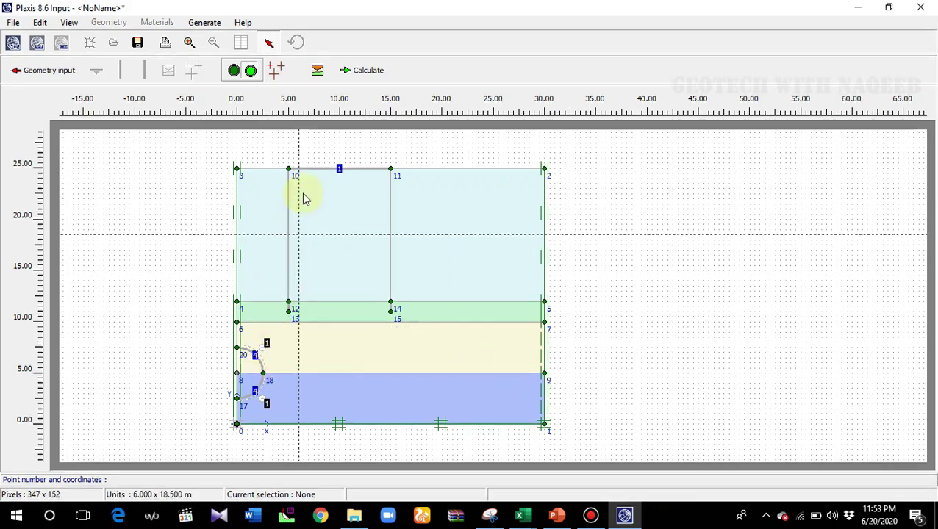
pyautogui.click(276, 69)
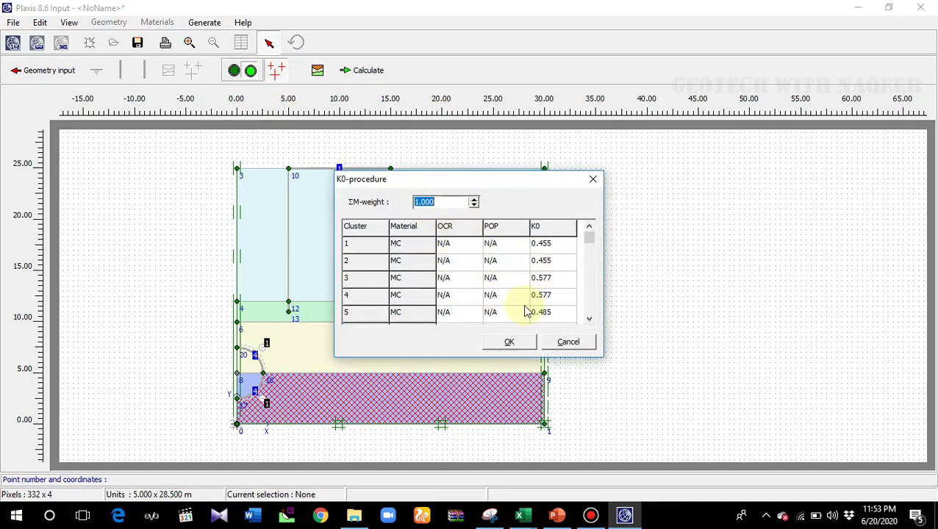
pyautogui.click(511, 343)
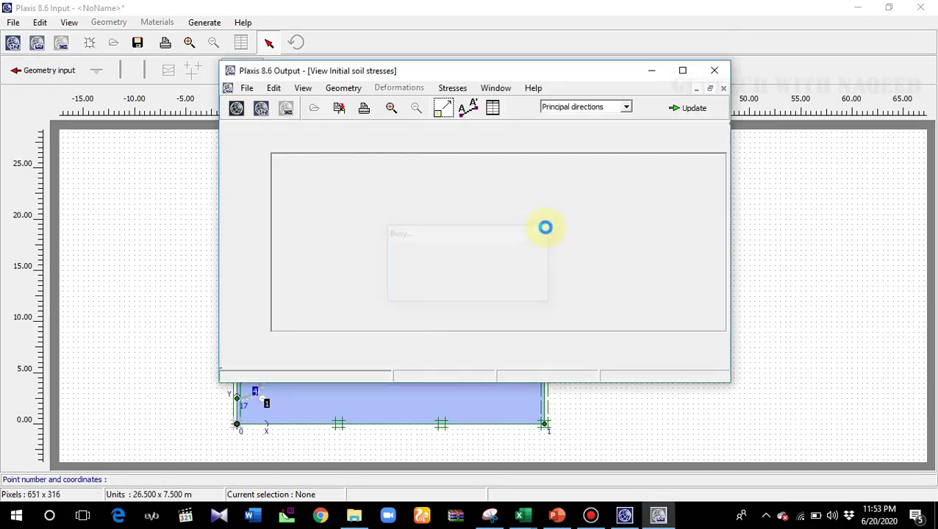
pyautogui.click(692, 108)
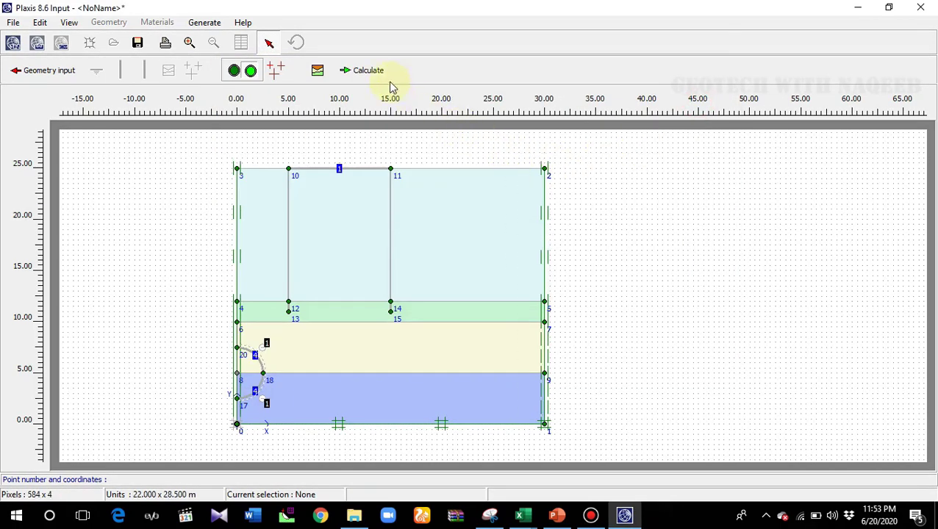
# Save the project as settlement caused by a tunnel.PLX and proceed to Plaxis Calculations, dismissing the version error.
pyautogui.click(361, 74)
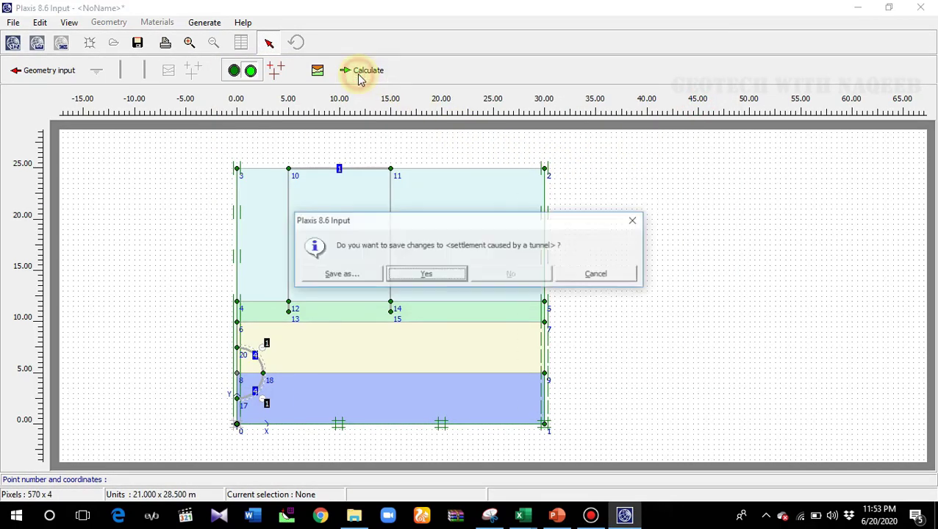
pyautogui.click(446, 277)
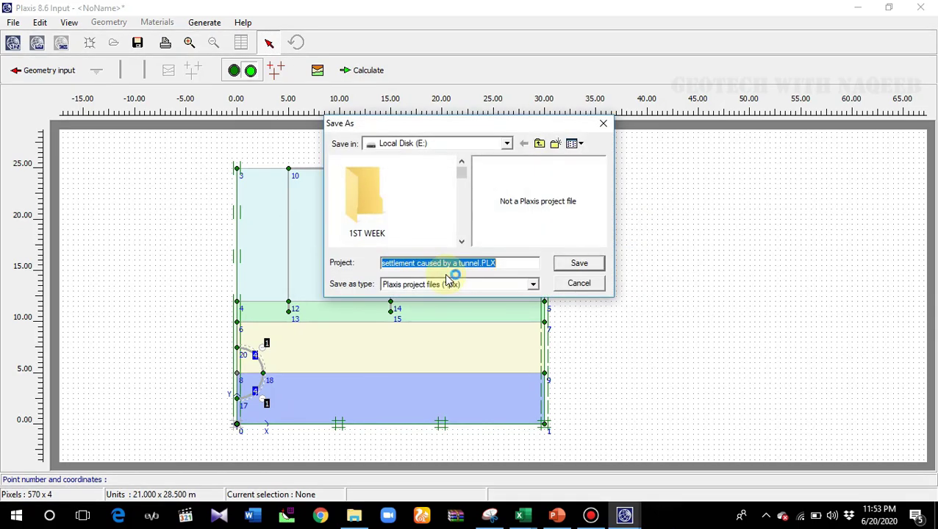
pyautogui.click(579, 263)
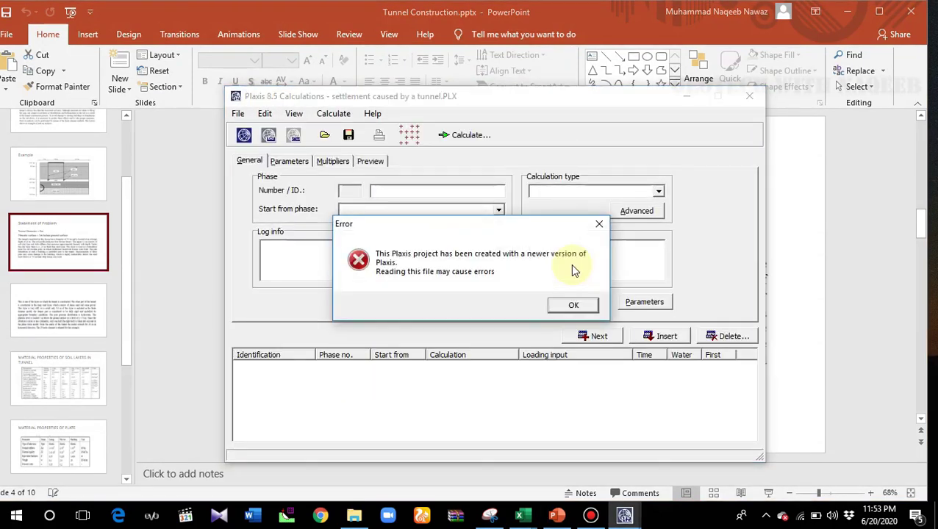
pyautogui.click(587, 310)
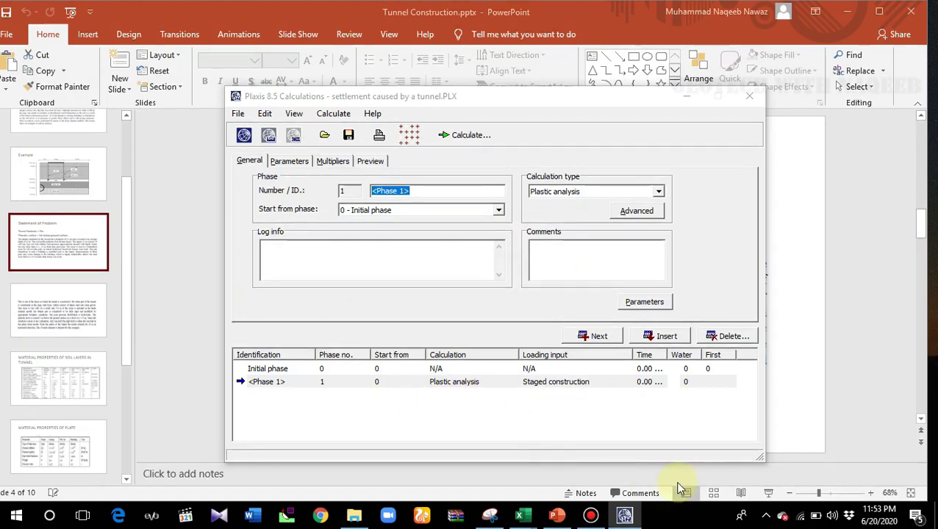
# Switch to PowerPoint and open the calculation phases slides to review the phase instructions.
pyautogui.click(557, 517)
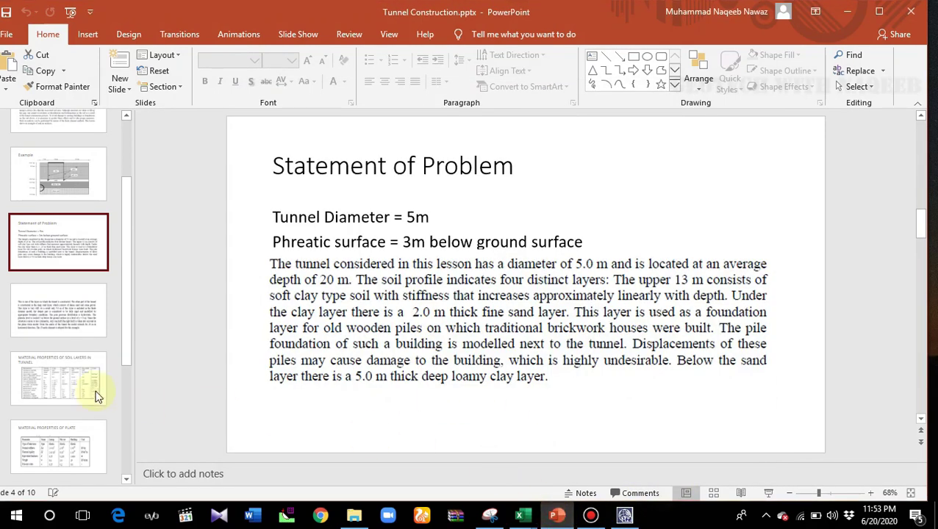
pyautogui.scroll(-2, 29, 422)
pyautogui.click(46, 448)
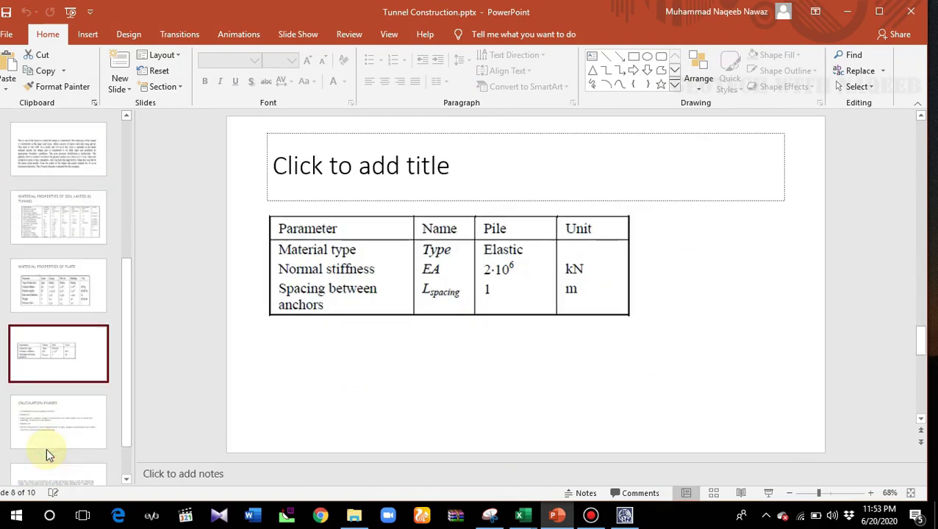
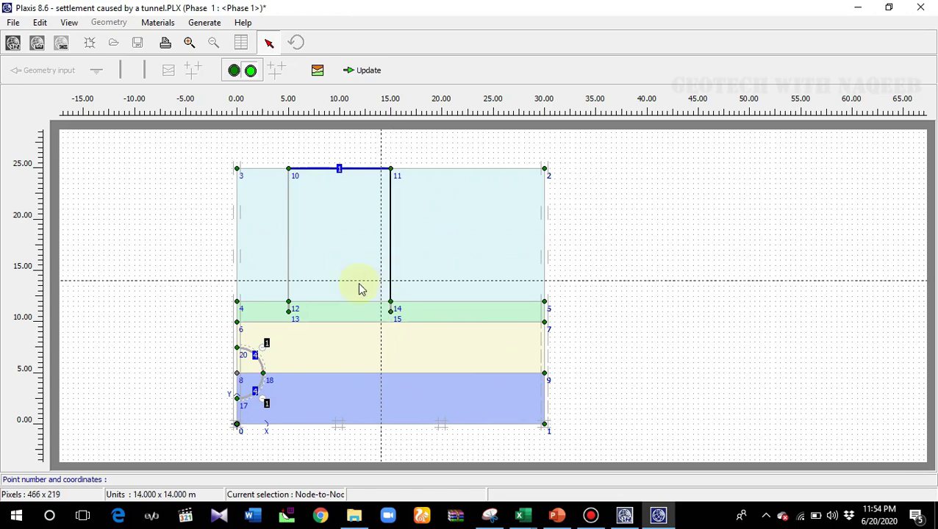
# Activate the building's left pile and both pile toes for Phase 1, then update back to the calculation phases.
pyautogui.click(289, 279)
pyautogui.doubleClick(289, 279)
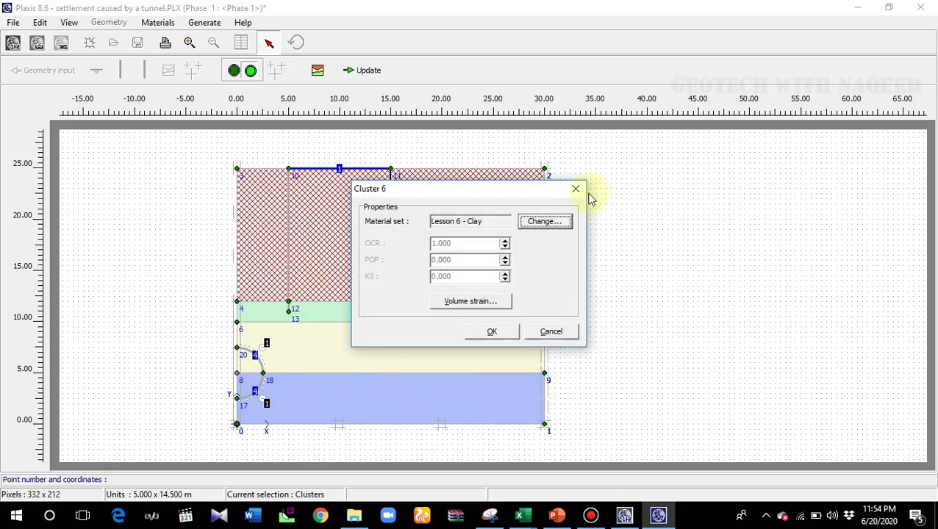
pyautogui.click(577, 189)
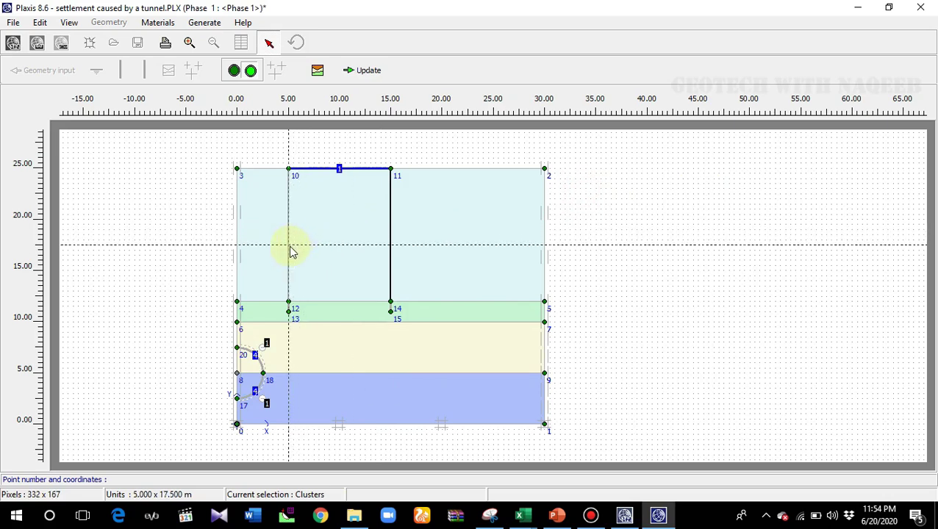
pyautogui.click(288, 250)
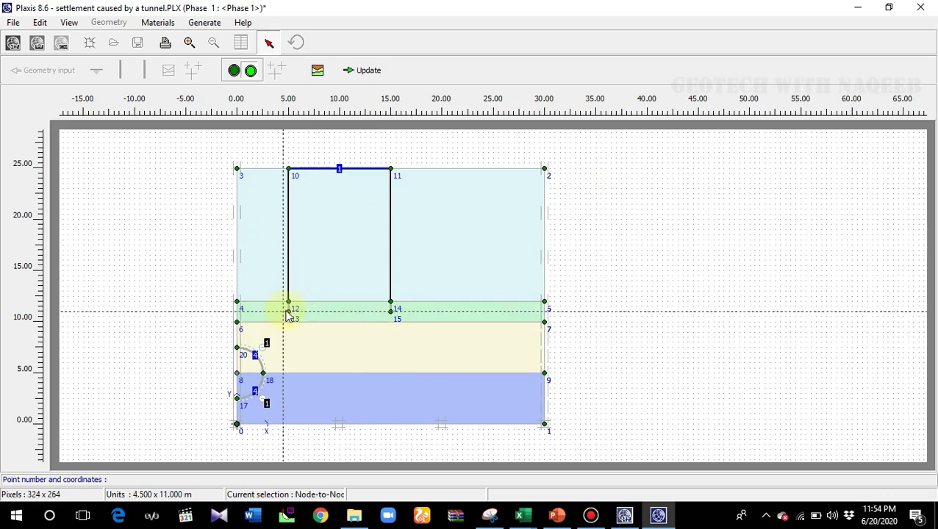
pyautogui.doubleClick(392, 312)
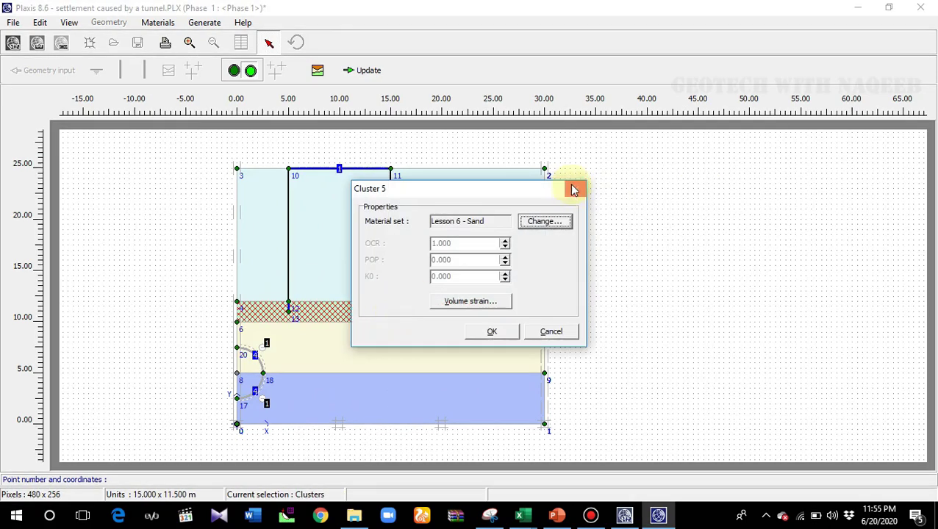
pyautogui.click(575, 190)
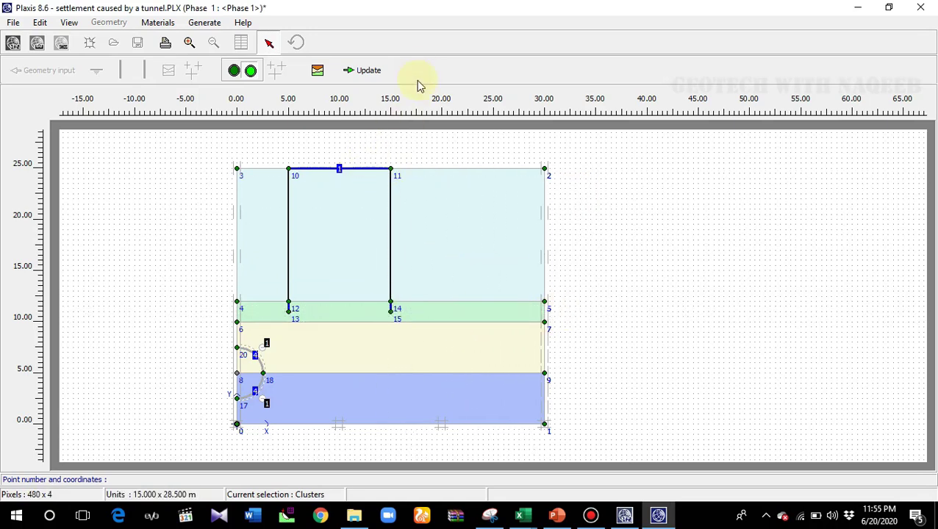
pyautogui.click(367, 74)
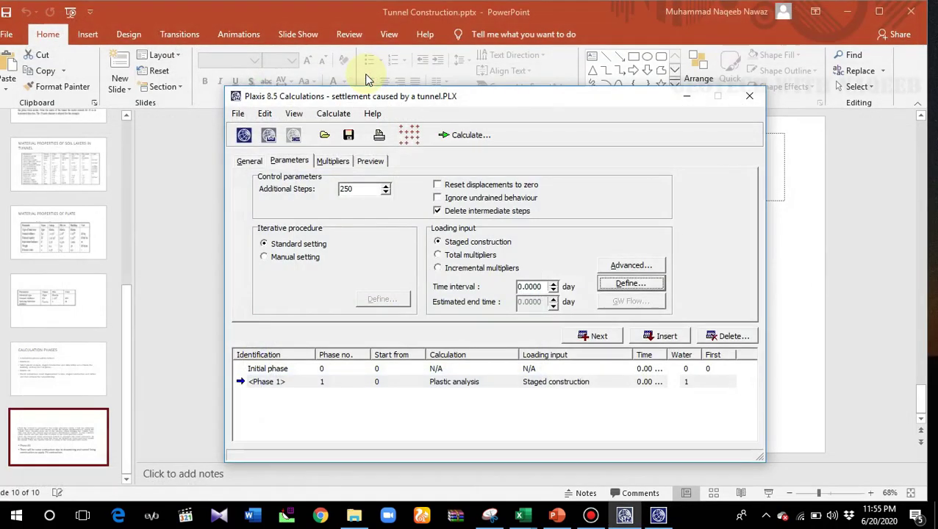
# Add Phase 2 after Phase 1 with displacements reset to zero, and activate the tunnel lining in its staged construction.
pyautogui.click(607, 342)
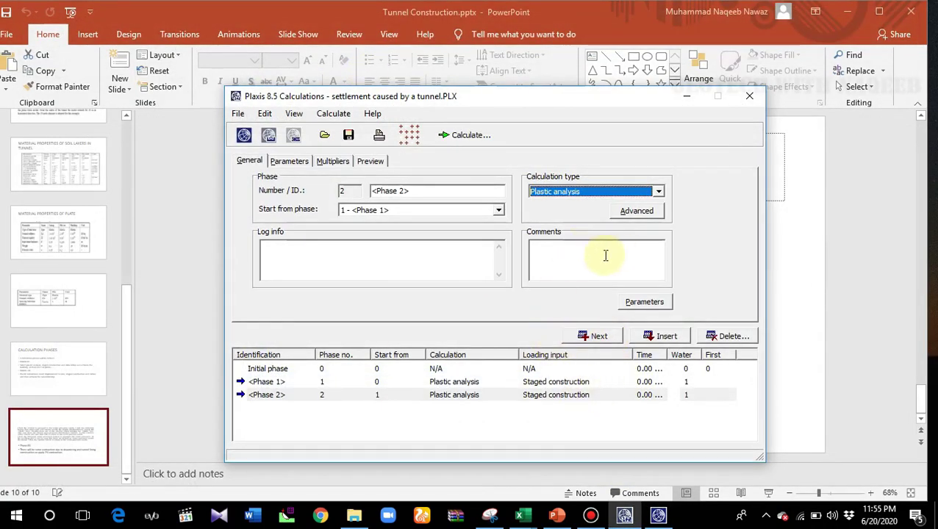
pyautogui.click(642, 305)
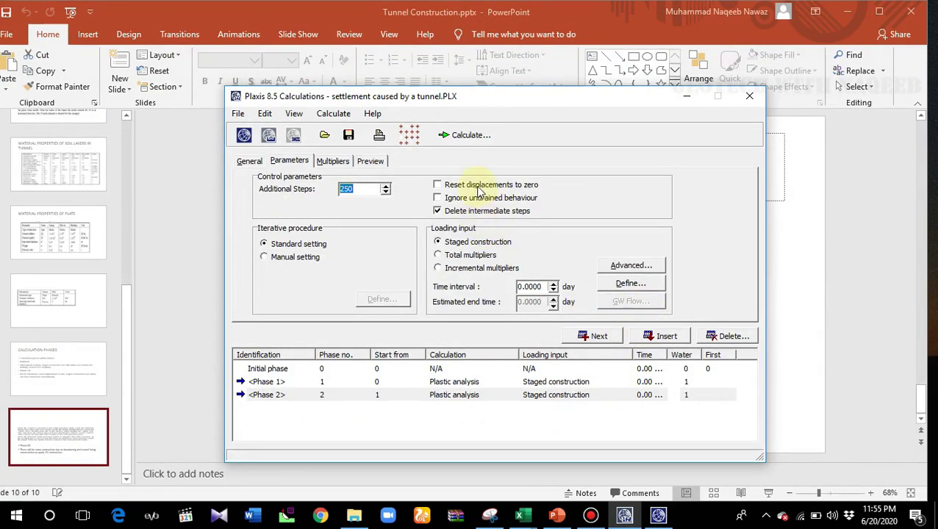
pyautogui.click(438, 187)
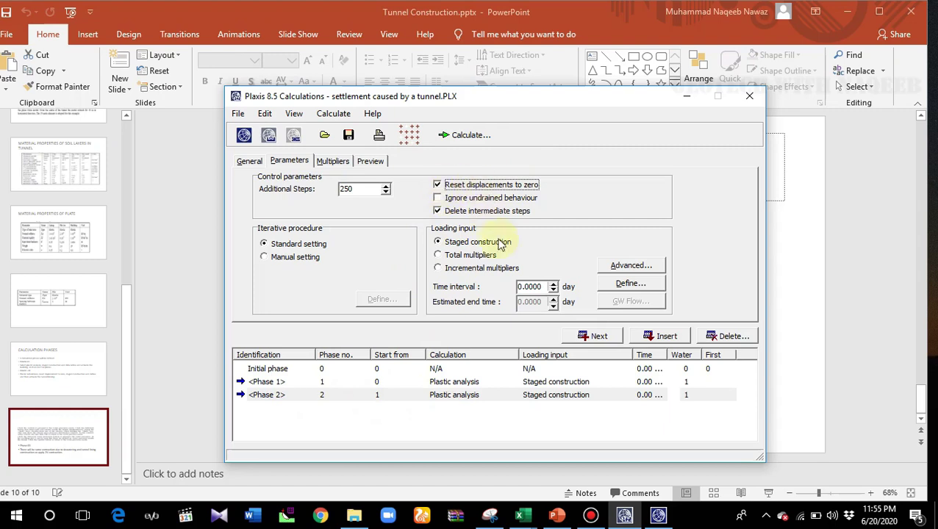
pyautogui.click(633, 283)
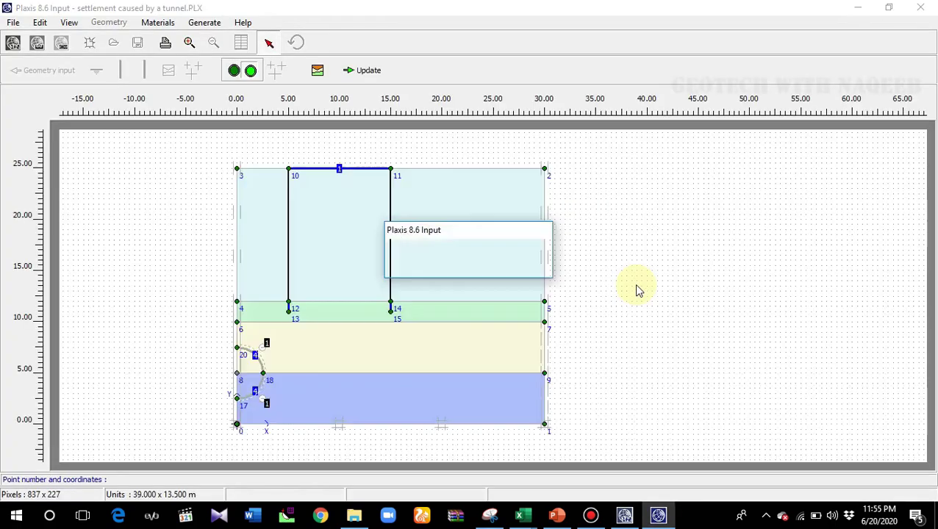
pyautogui.click(263, 369)
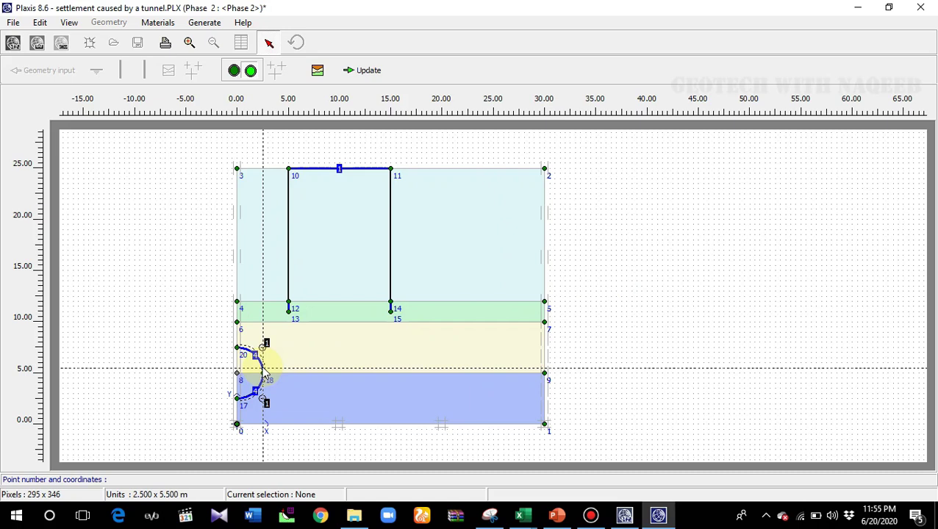
# In Phase 2's water pressures mode, set both soil clusters inside the tunnel to Cluster dry, following the slide instructions.
pyautogui.click(234, 72)
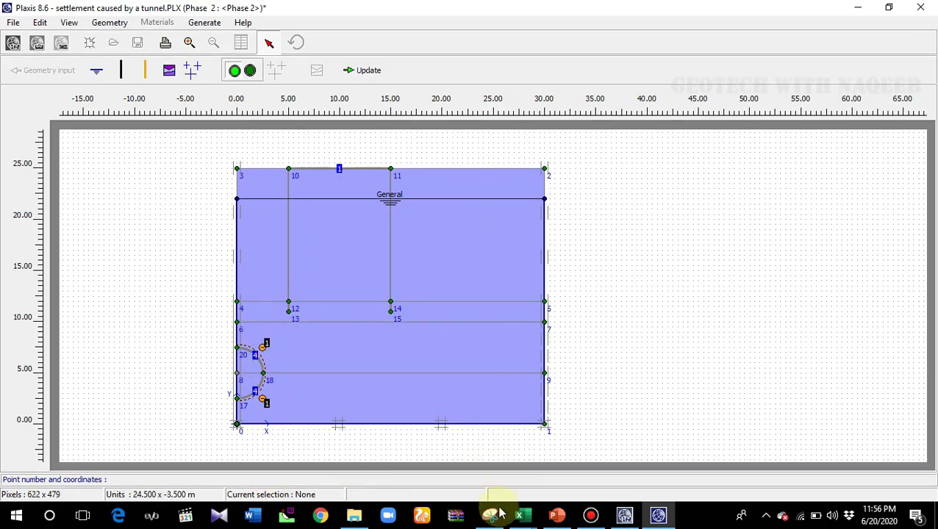
pyautogui.click(557, 514)
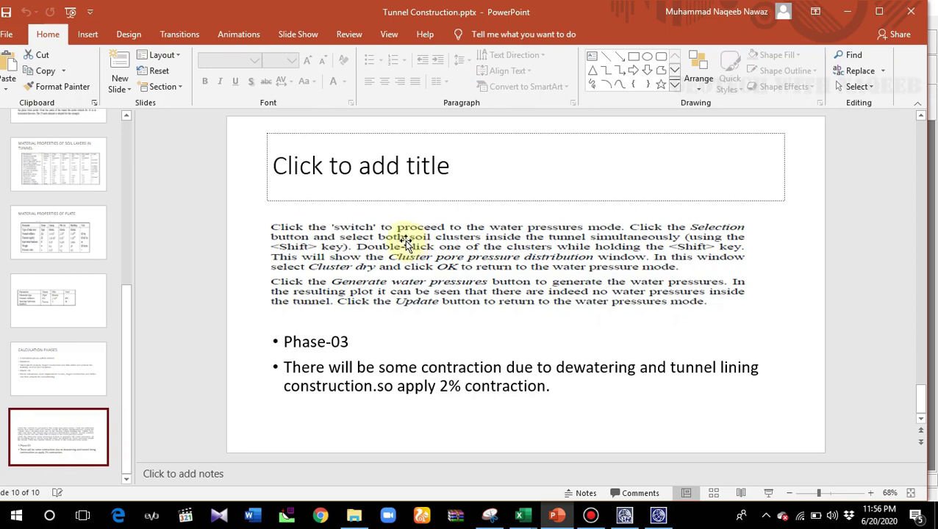
pyautogui.click(657, 517)
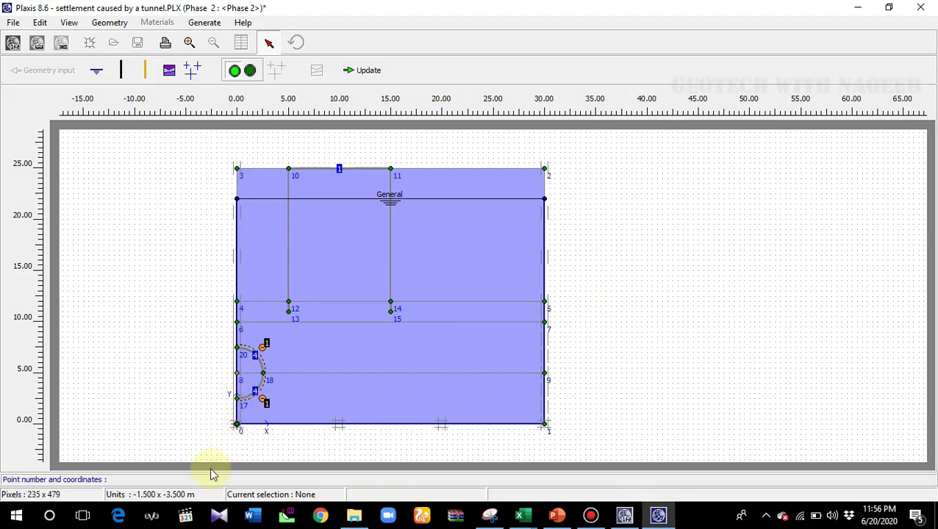
pyautogui.click(248, 379)
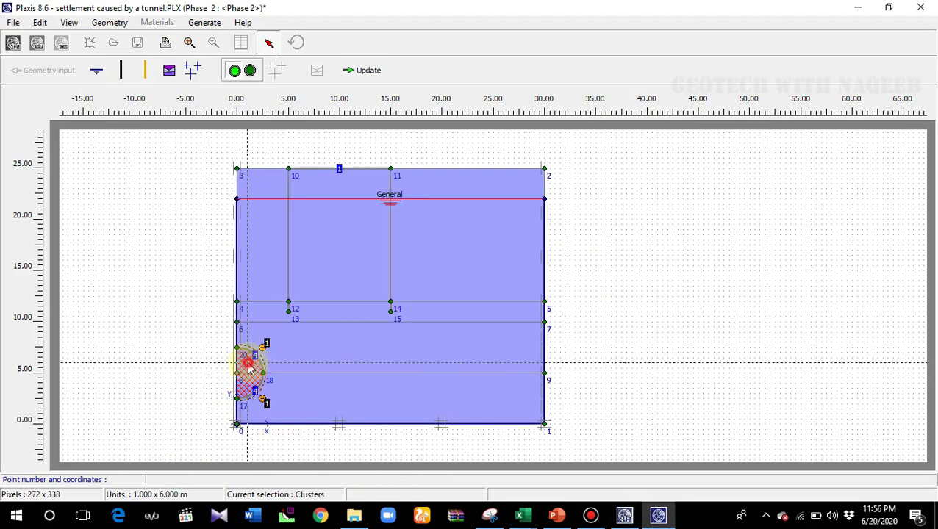
pyautogui.doubleClick(249, 367)
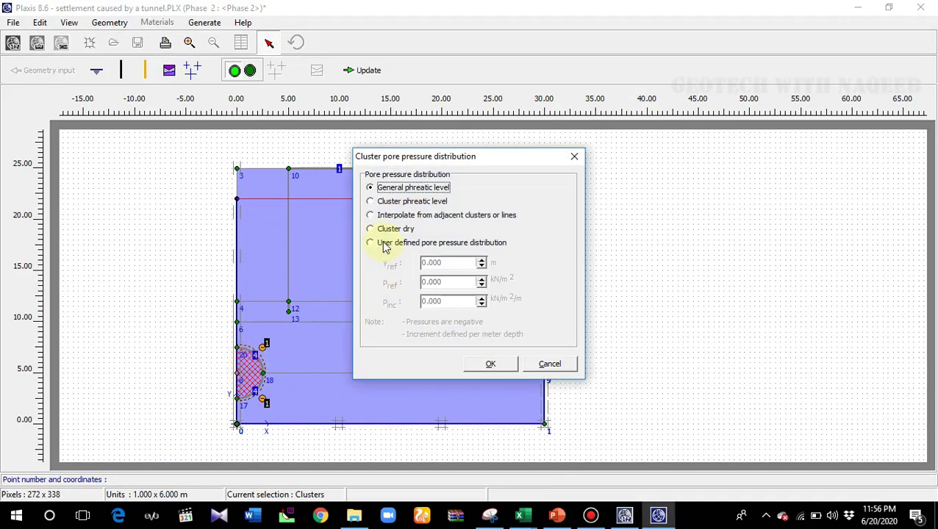
pyautogui.moveTo(403, 164); pyautogui.dragTo(305, 181)
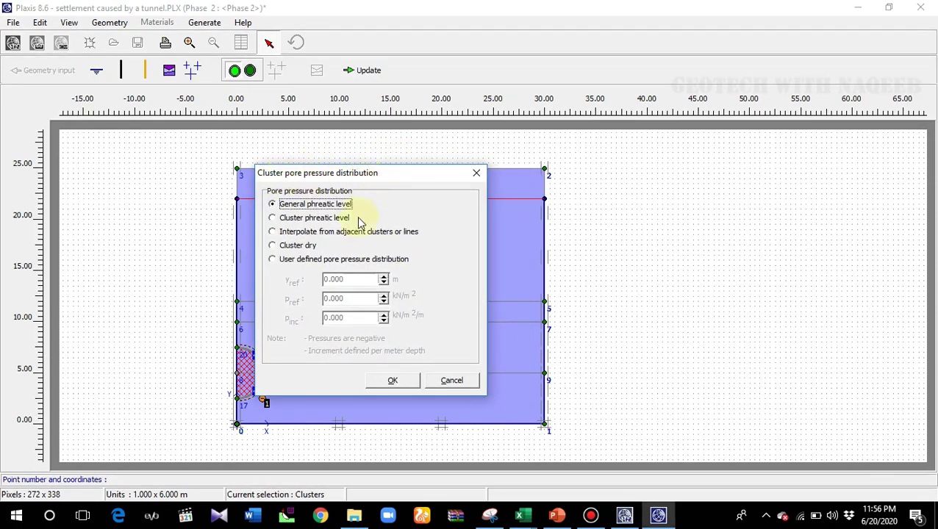
pyautogui.click(273, 246)
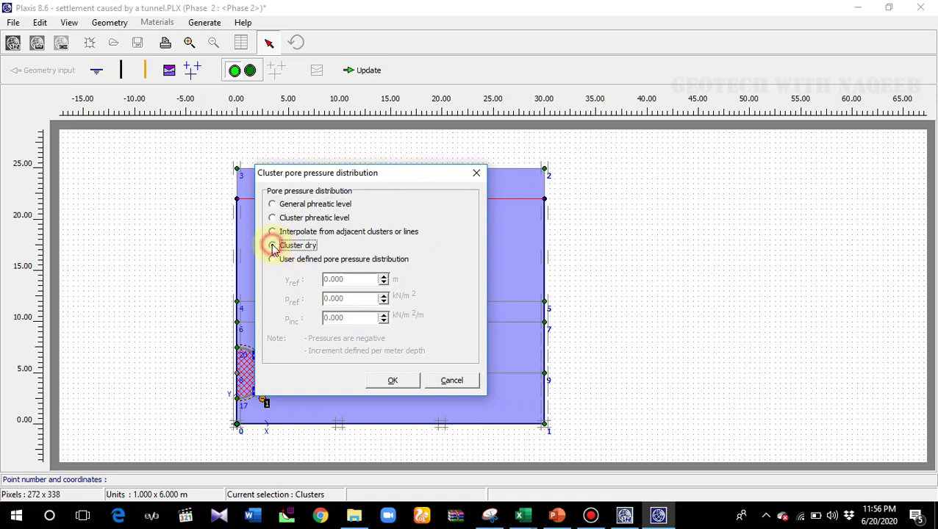
pyautogui.click(394, 382)
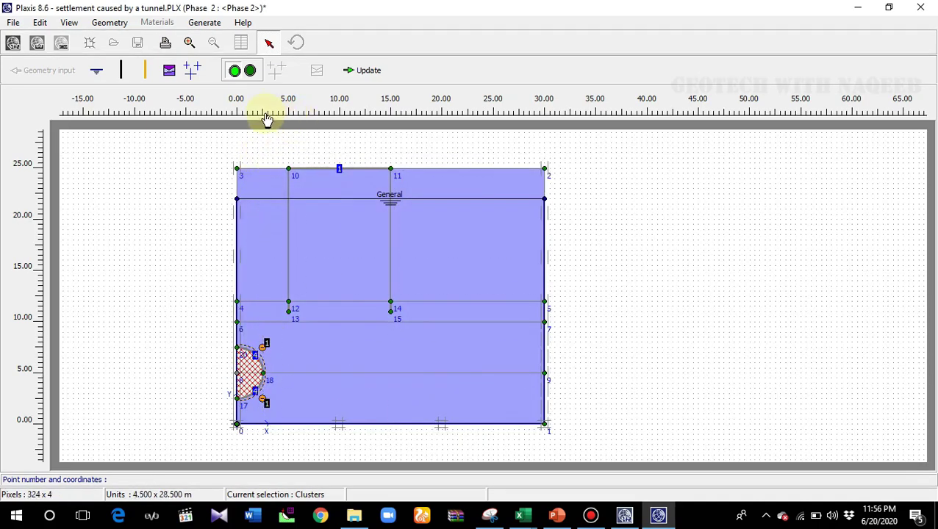
# Generate the Phase 2 water pressures by phreatic level, close the pore pressure output and update back to the calculation phases.
pyautogui.click(193, 74)
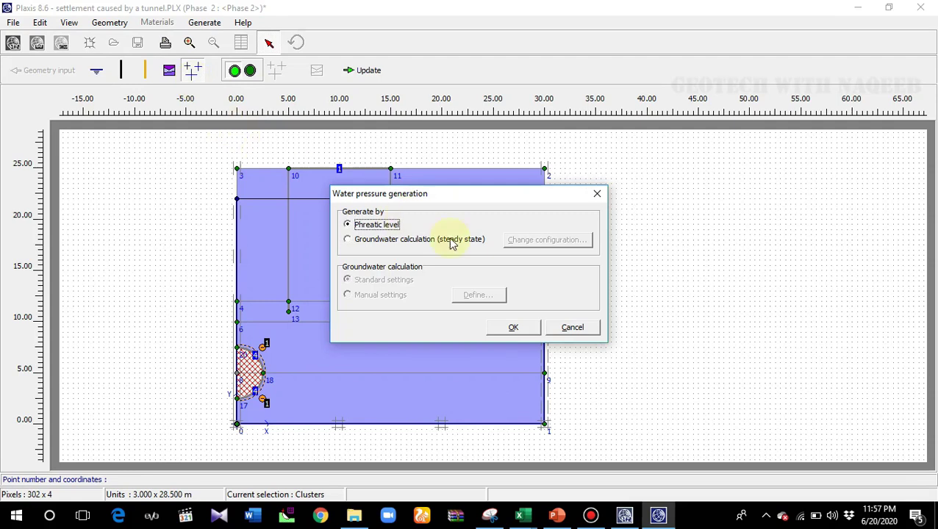
pyautogui.click(514, 327)
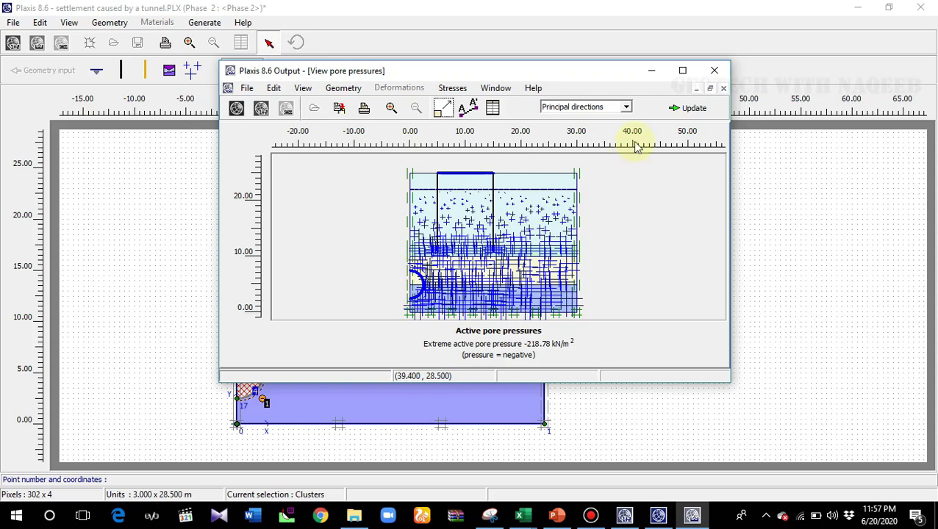
pyautogui.click(690, 108)
pyautogui.click(360, 71)
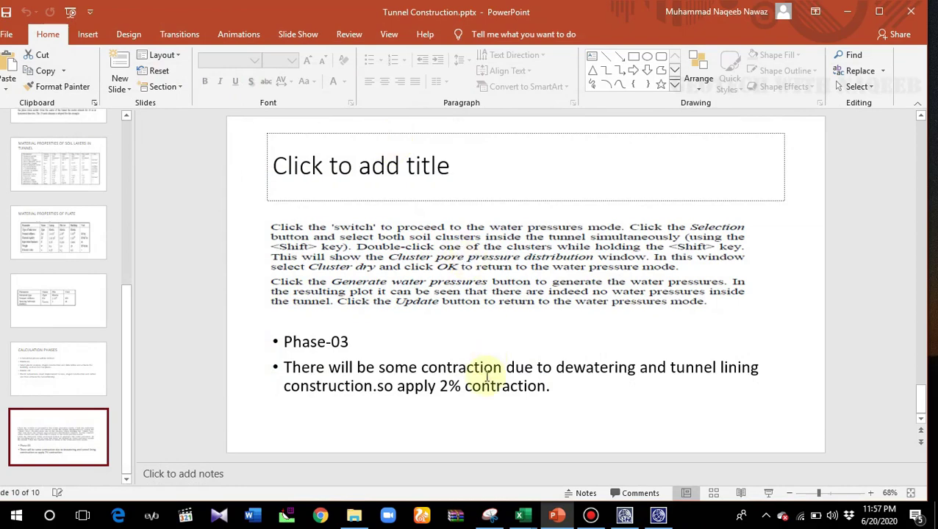
# Add Phase 3 starting from Phase 2, check the slide for the required contraction, and open the phase's staged construction definition.
pyautogui.click(625, 517)
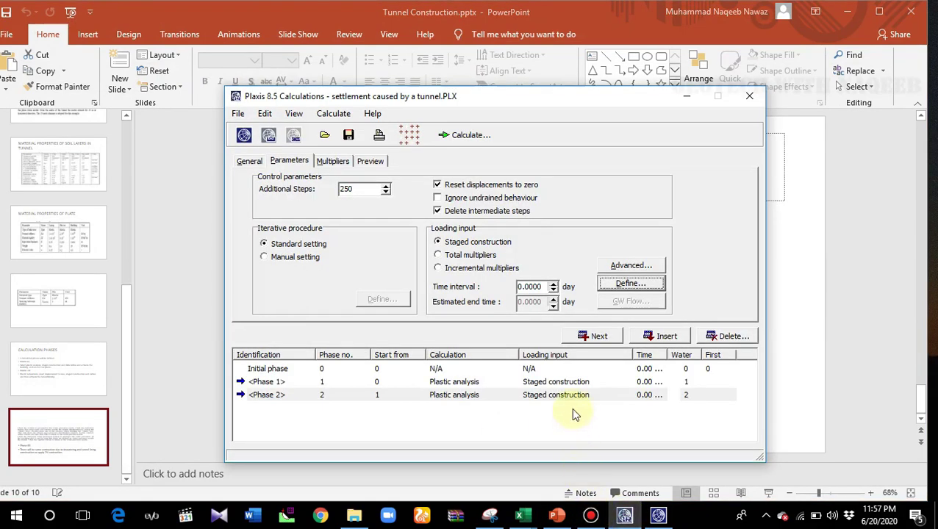
pyautogui.click(599, 337)
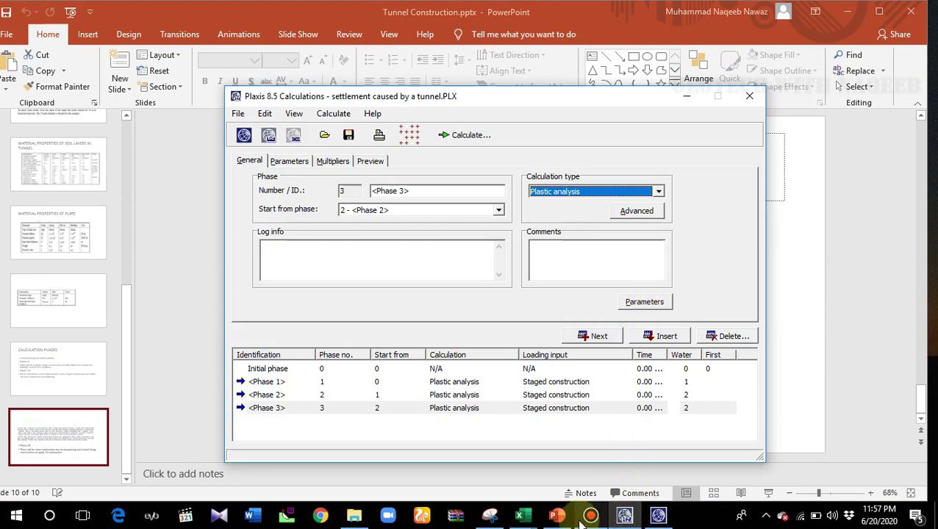
pyautogui.click(557, 518)
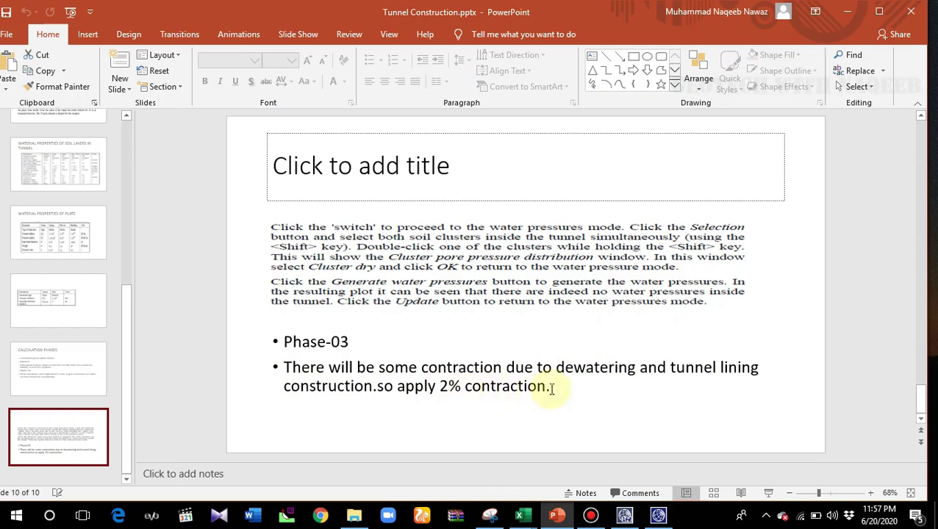
pyautogui.click(625, 515)
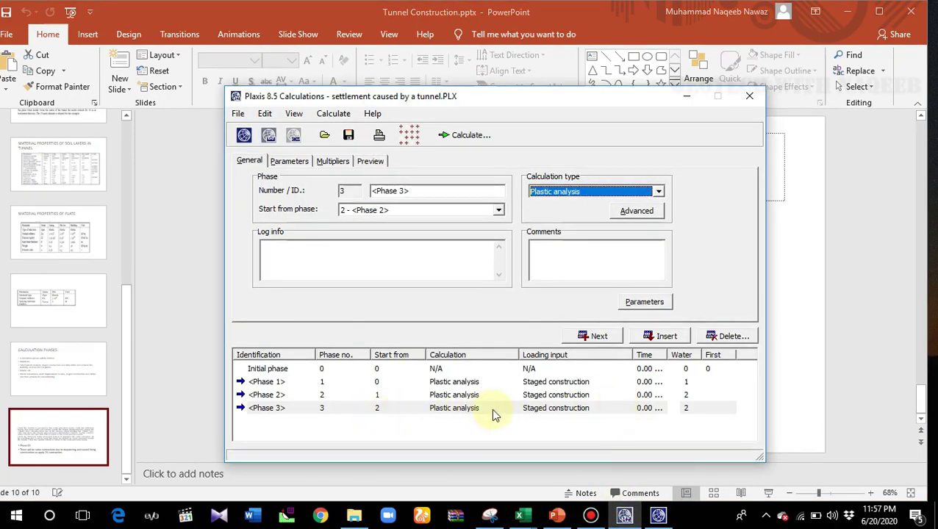
pyautogui.click(637, 305)
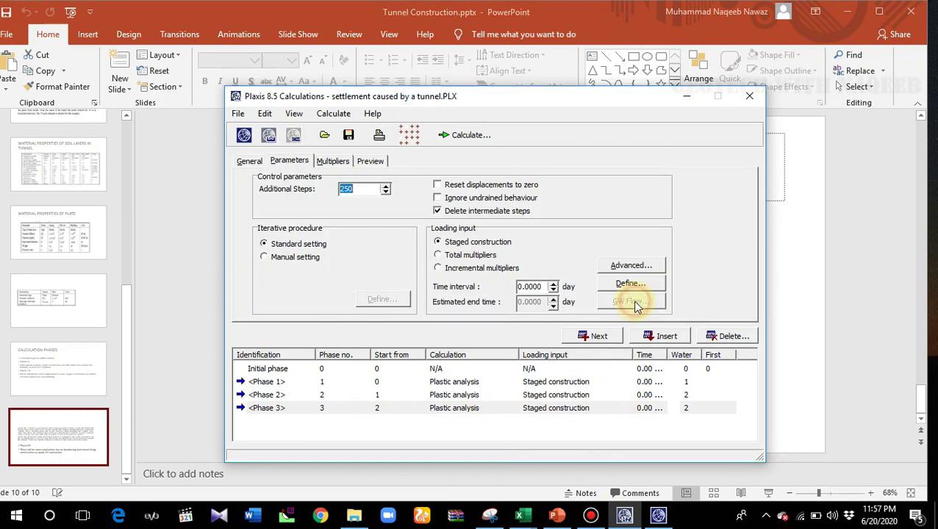
pyautogui.click(627, 284)
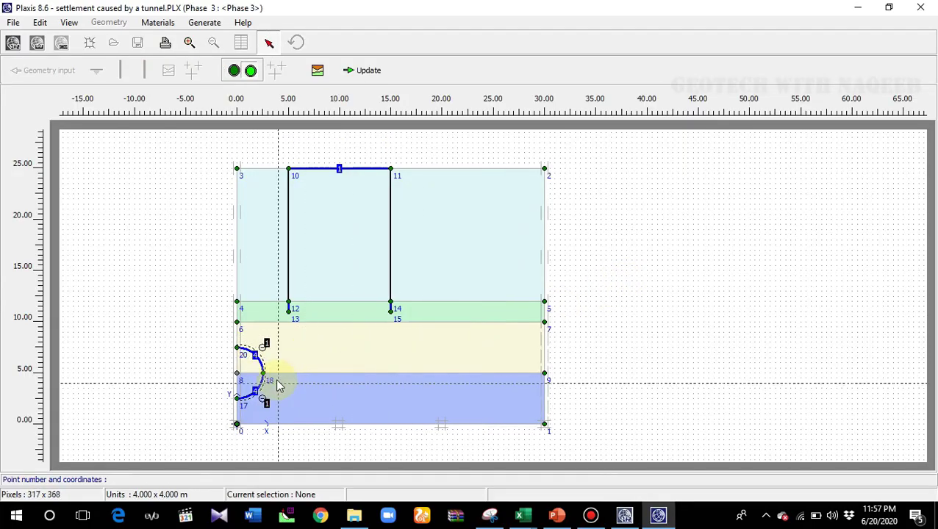
# Set the tunnel contraction increment to 2% for Phase 3 and update back to the calculation phases.
pyautogui.doubleClick(238, 376)
pyautogui.click(459, 288)
pyautogui.moveTo(510, 259); pyautogui.dragTo(478, 258)
pyautogui.write('2')
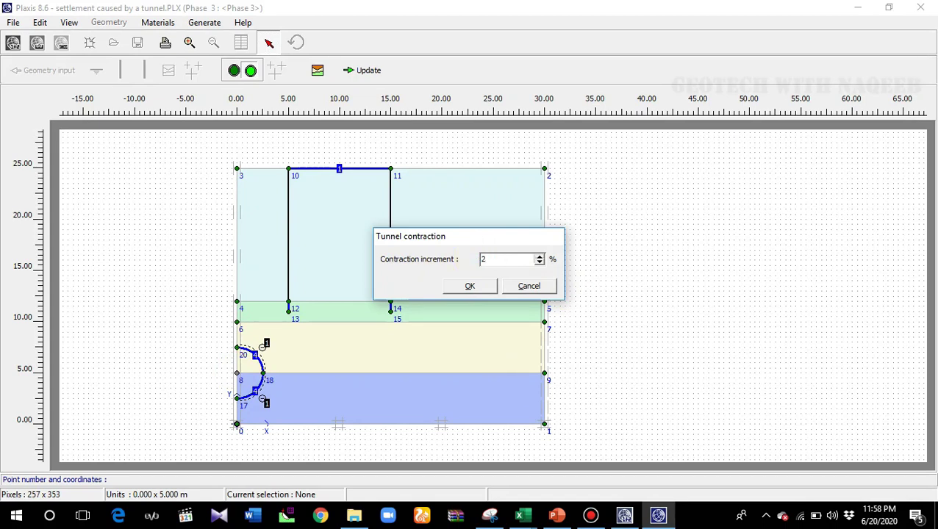
pyautogui.click(475, 286)
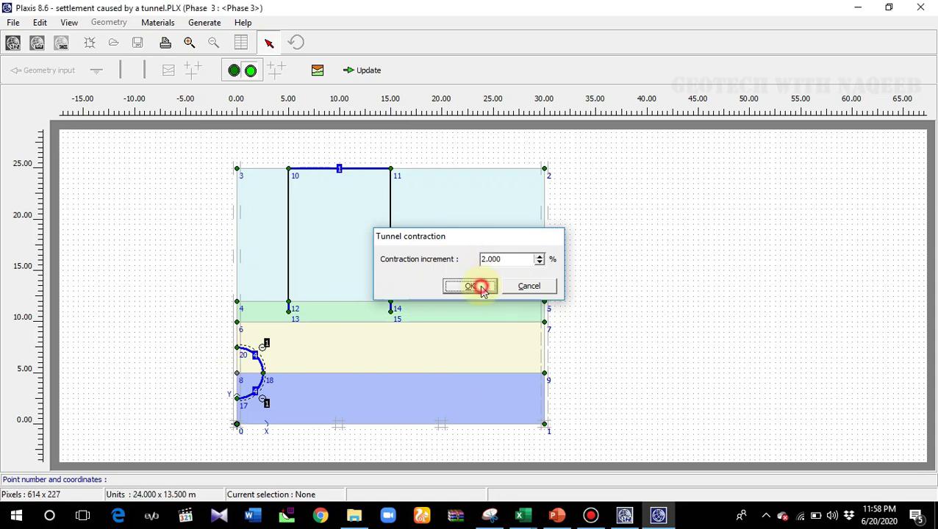
pyautogui.click(381, 81)
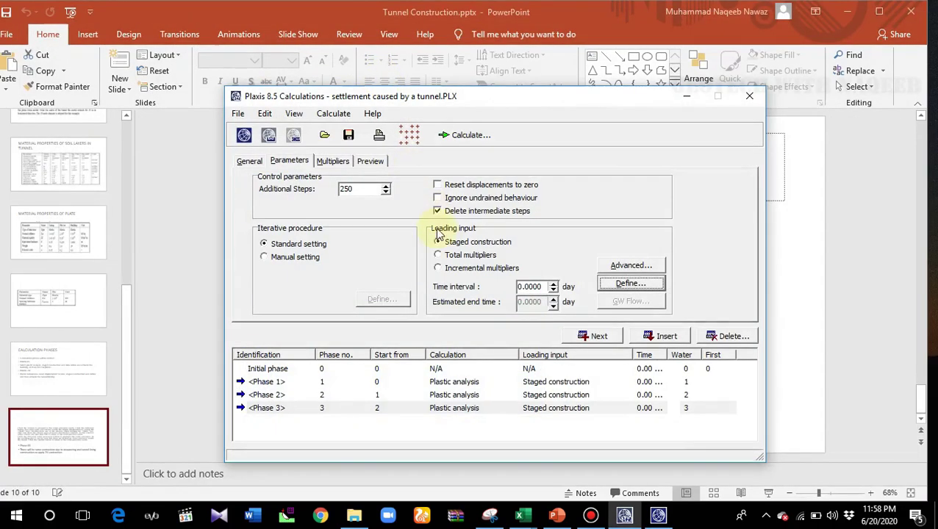
# Select curve points at the tunnel crown, near both pile toes and at both ends of the building floor, and update back to the calculation phases.
pyautogui.click(408, 137)
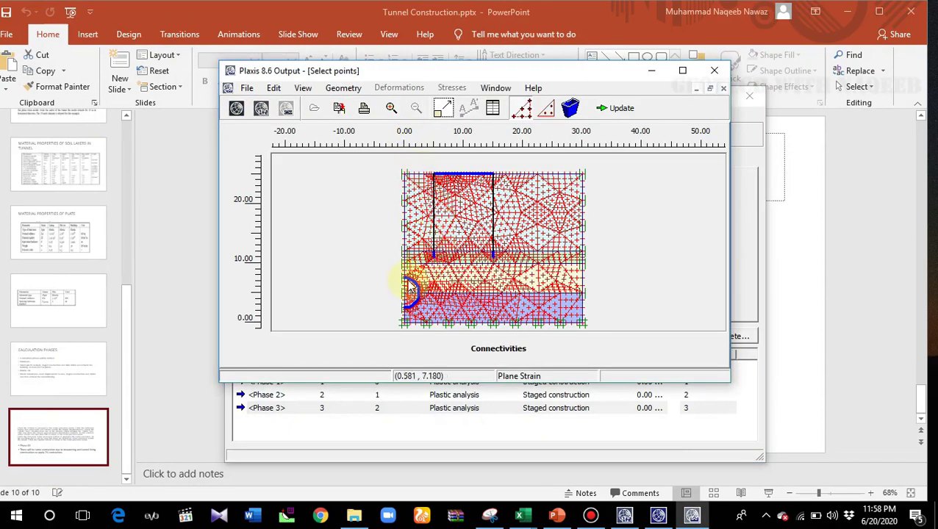
pyautogui.click(403, 272)
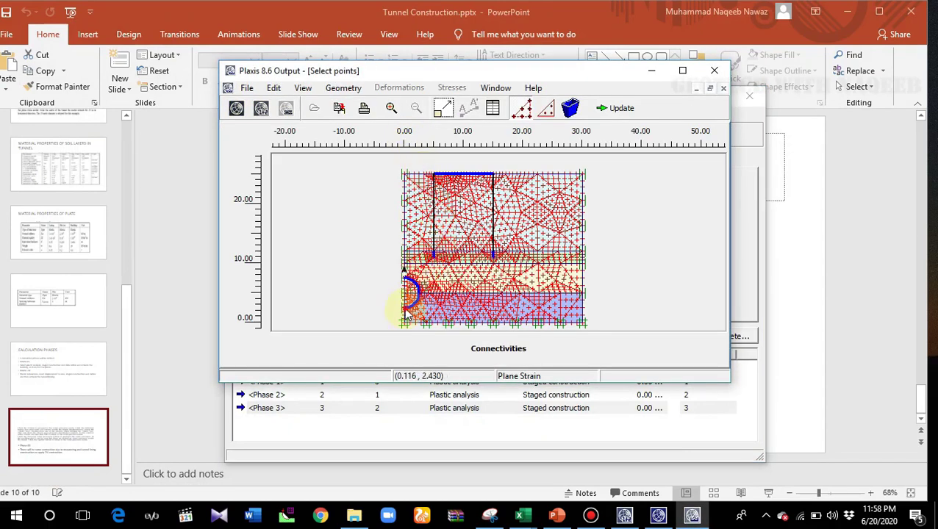
pyautogui.click(434, 245)
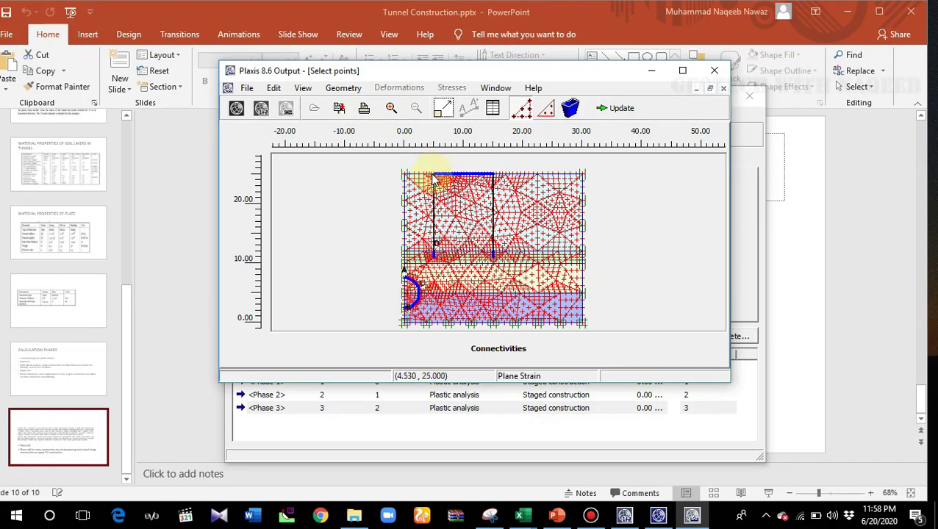
pyautogui.click(435, 176)
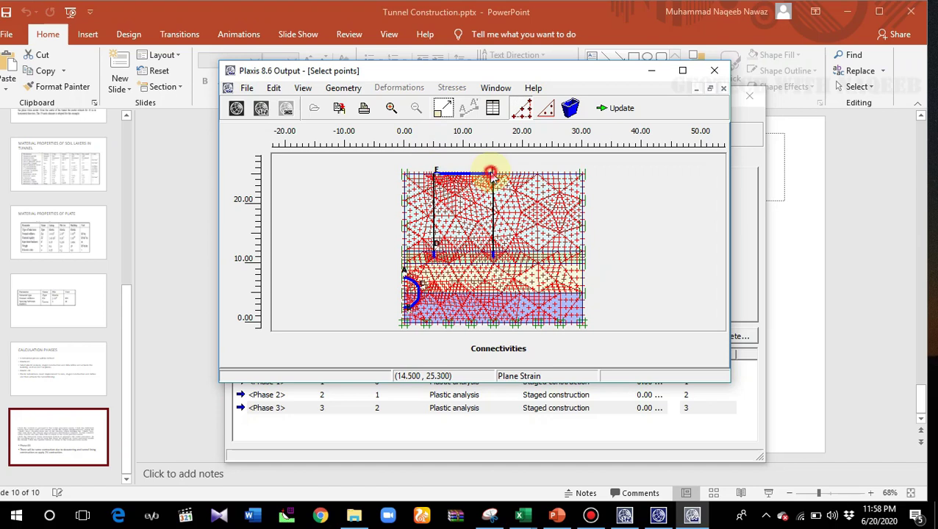
pyautogui.click(491, 175)
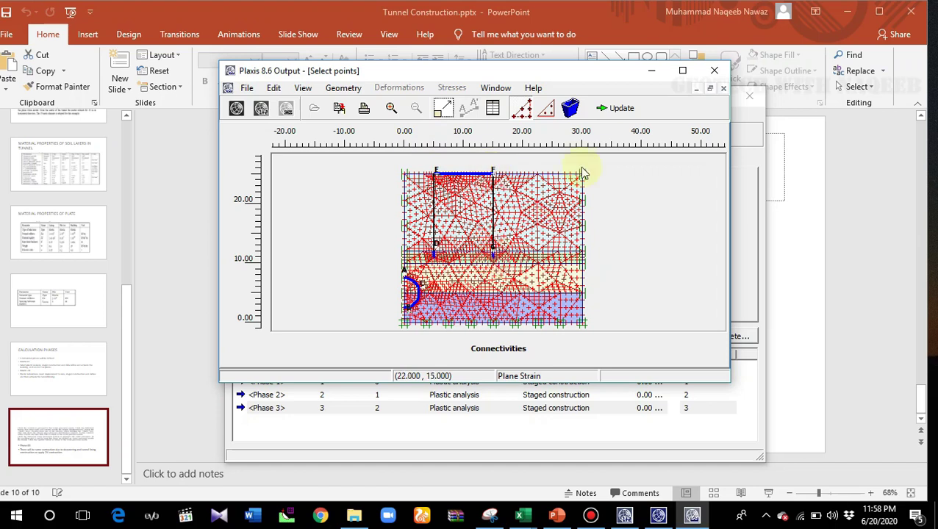
pyautogui.click(607, 108)
# Calculate all three construction phases and dismiss the messages that come up until the phase list reloads.
pyautogui.click(471, 136)
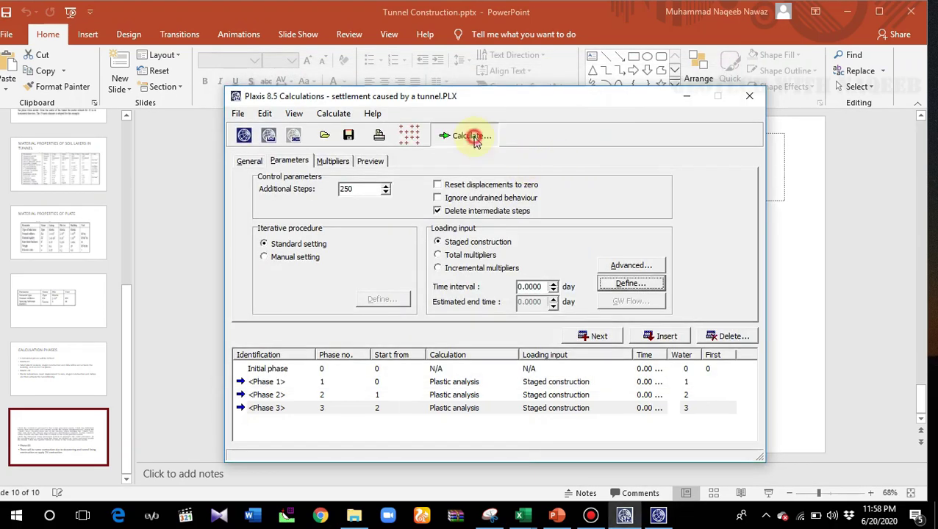
pyautogui.click(574, 307)
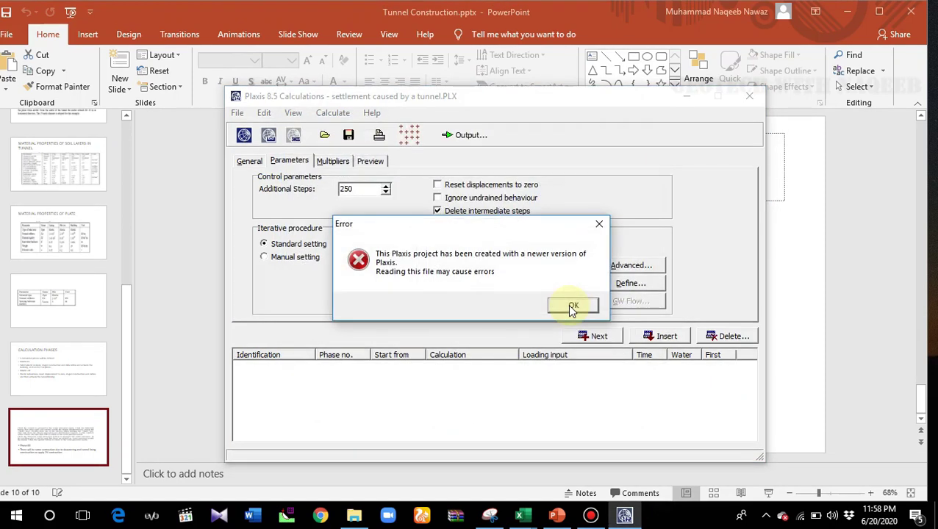
pyautogui.click(572, 308)
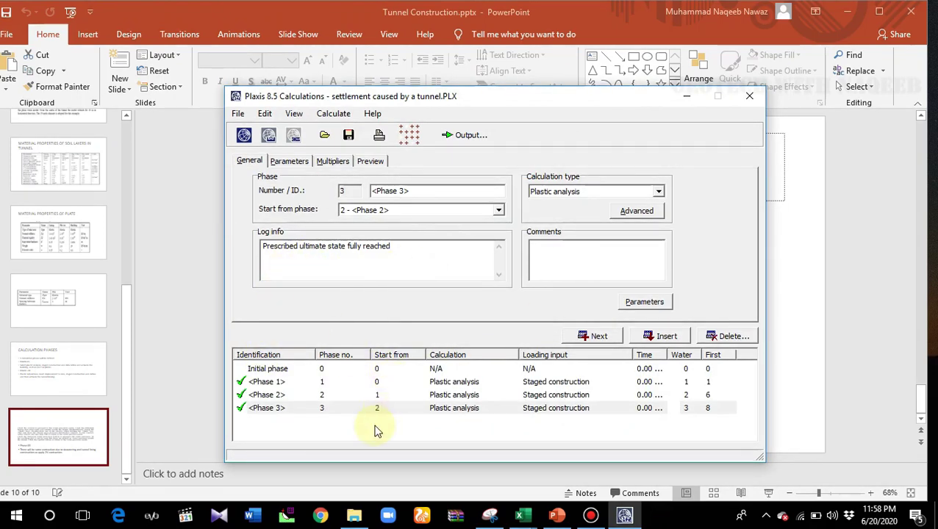
# Open the output of Phase 2 and Phase 3 together and maximize the output window.
pyautogui.click(340, 406)
pyautogui.moveTo(338, 409)
pyautogui.mouseDown()
pyautogui.moveTo(335, 392)
pyautogui.moveTo(339, 400)
pyautogui.mouseUp()
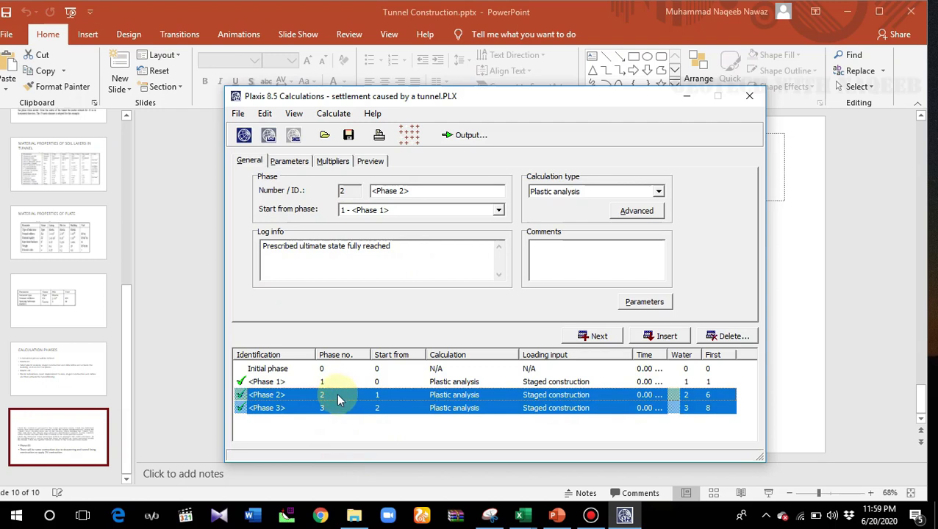
pyautogui.click(463, 142)
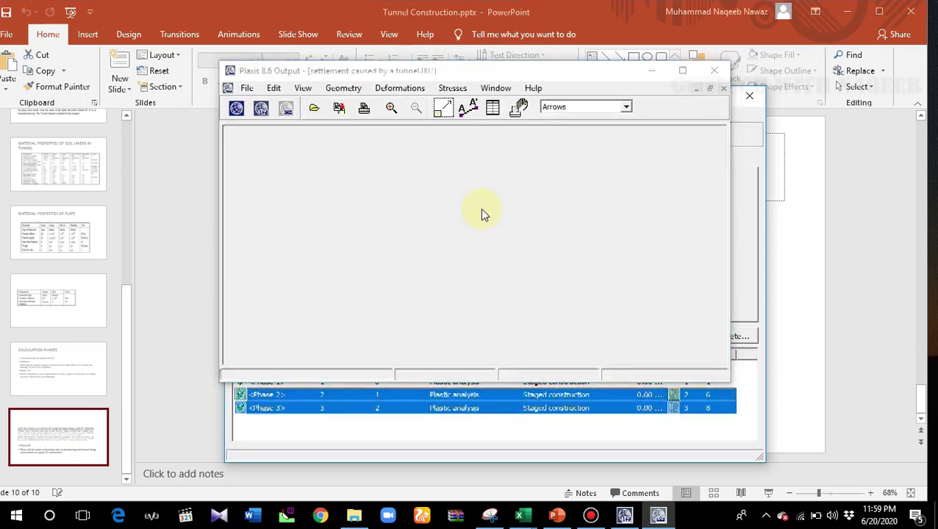
pyautogui.click(681, 71)
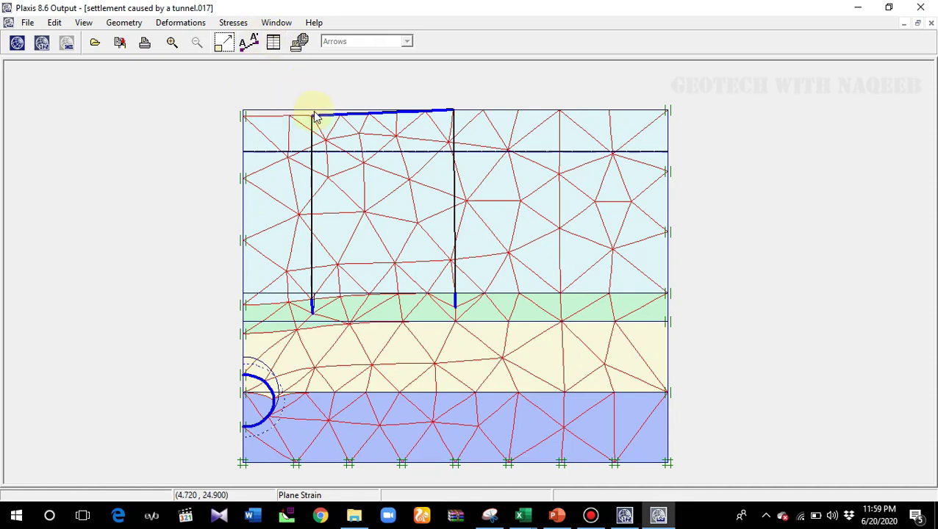
# Display the Phase 3 soil displacements table, compare it with both deformed meshes tiled vertically, and maximize the table again.
pyautogui.click(273, 46)
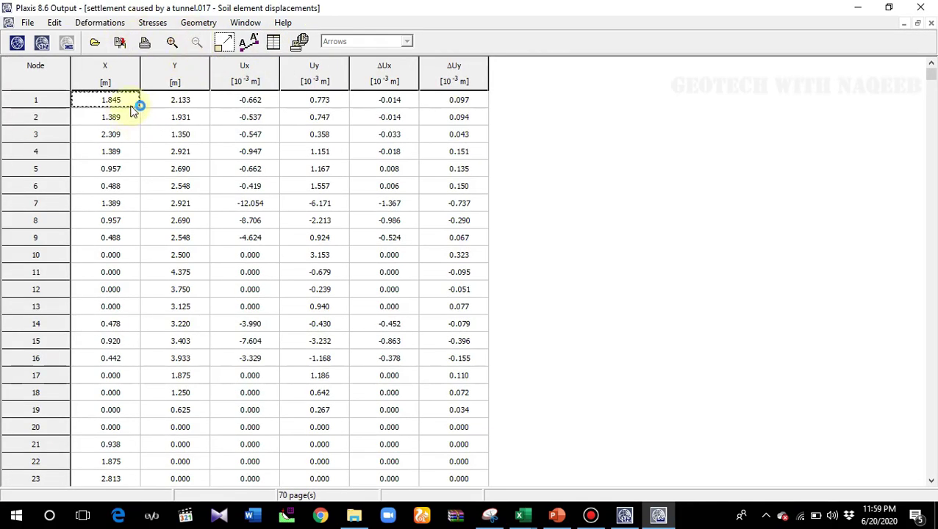
pyautogui.click(245, 23)
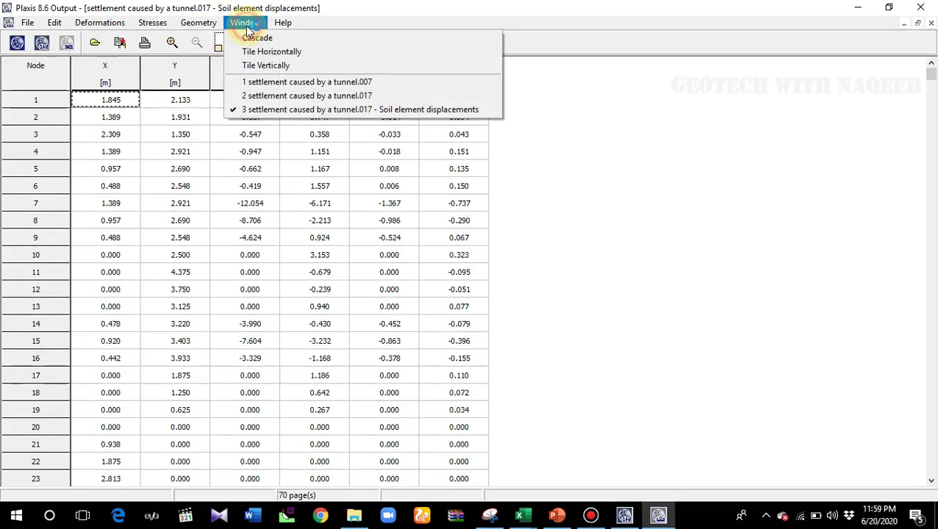
pyautogui.click(258, 67)
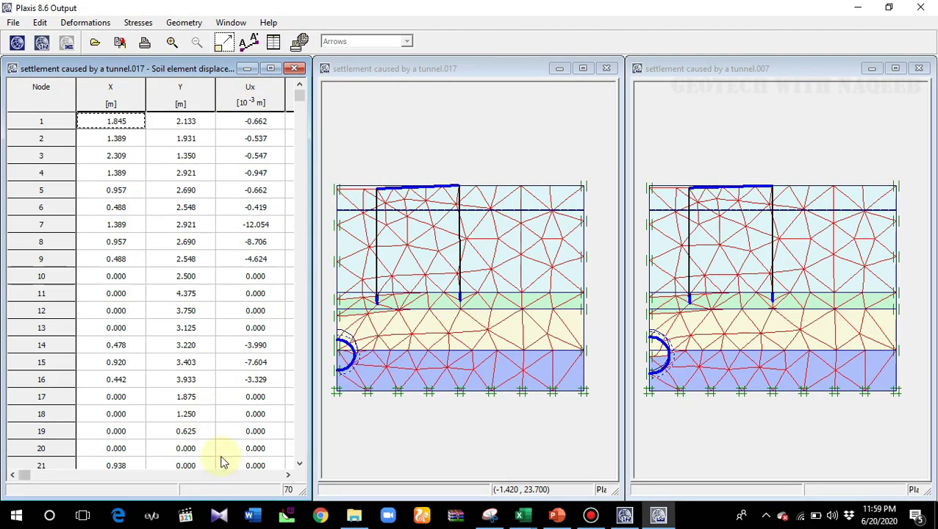
pyautogui.click(26, 477)
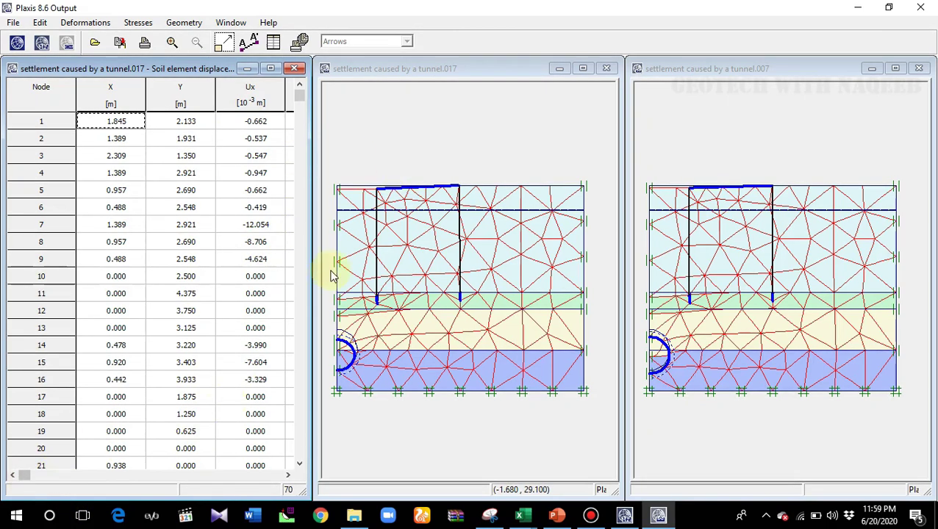
pyautogui.click(271, 69)
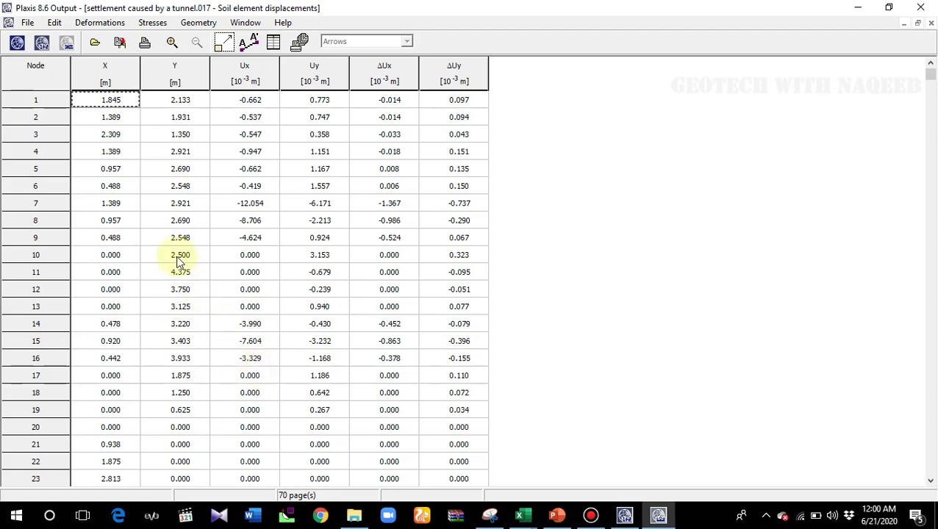
# Show the effective stresses in the Phase 3 table and tile all result windows vertically.
pyautogui.click(154, 23)
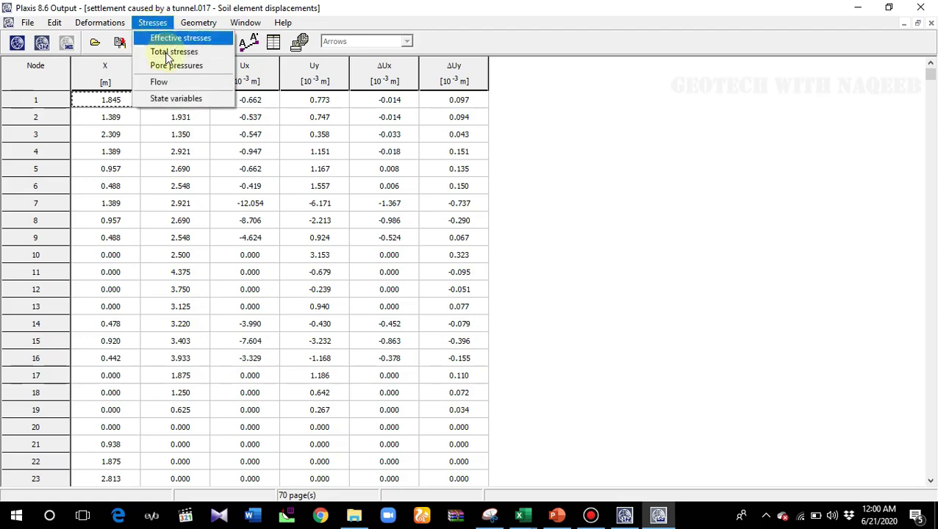
pyautogui.click(171, 37)
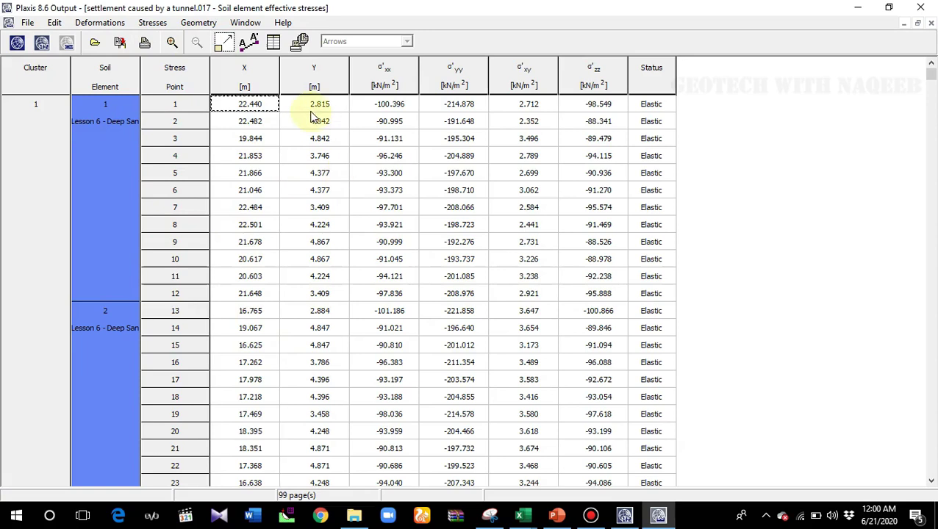
pyautogui.click(247, 24)
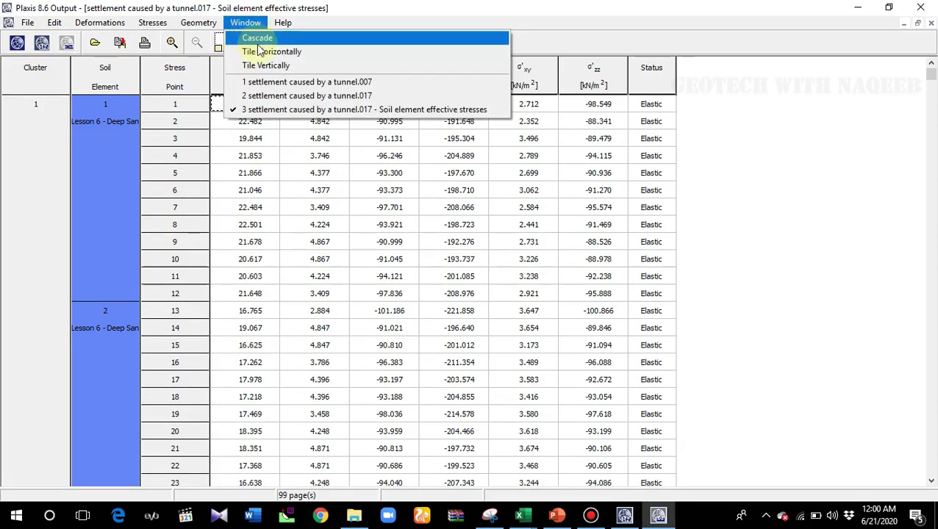
pyautogui.click(261, 66)
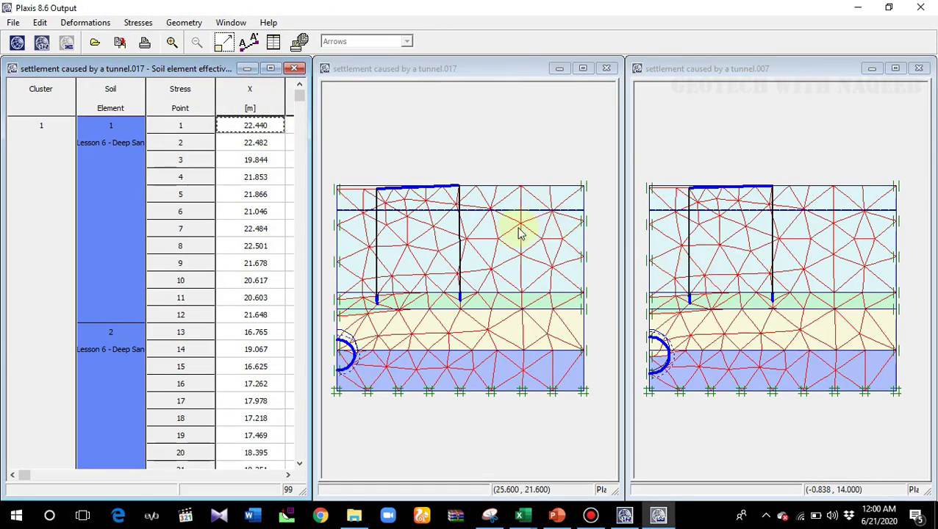
# Maximize the Phase 2 result (settlement caused by a tunnel.007) and display its effective stresses as principal directions.
pyautogui.click(895, 68)
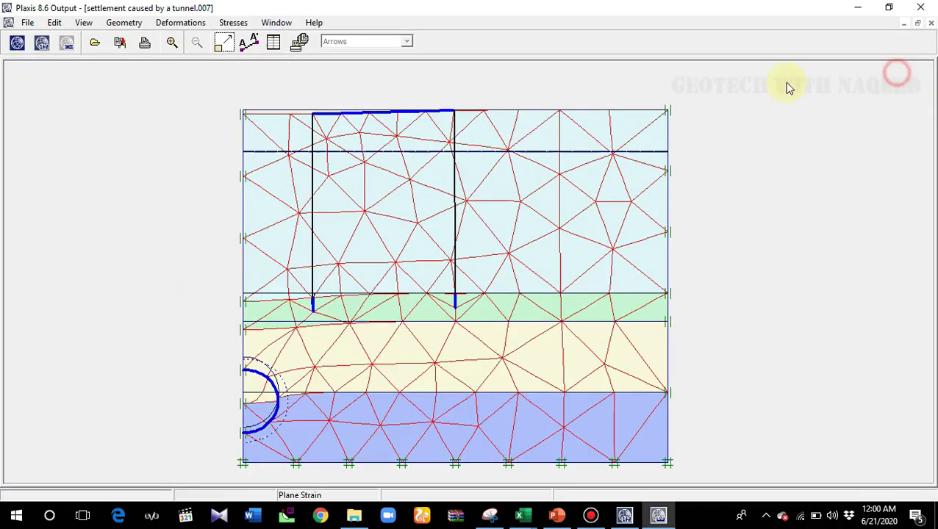
pyautogui.click(234, 22)
pyautogui.click(239, 34)
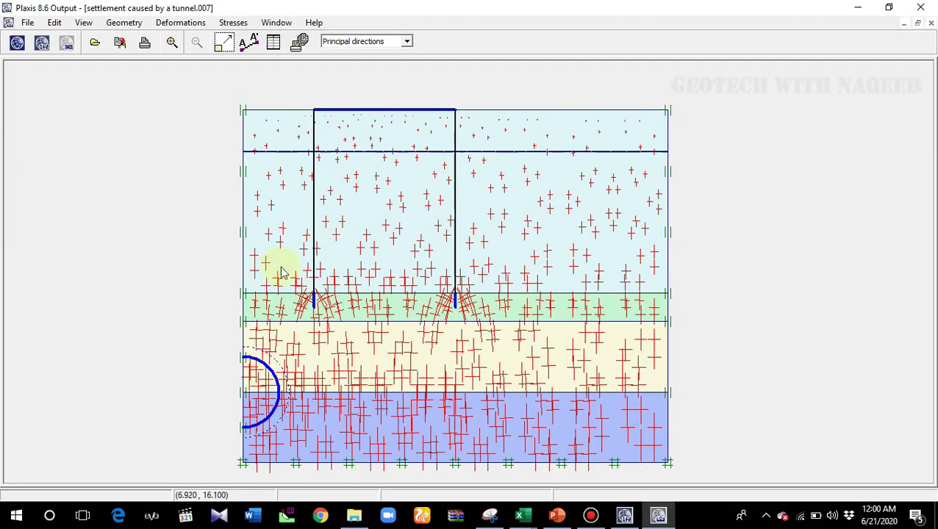